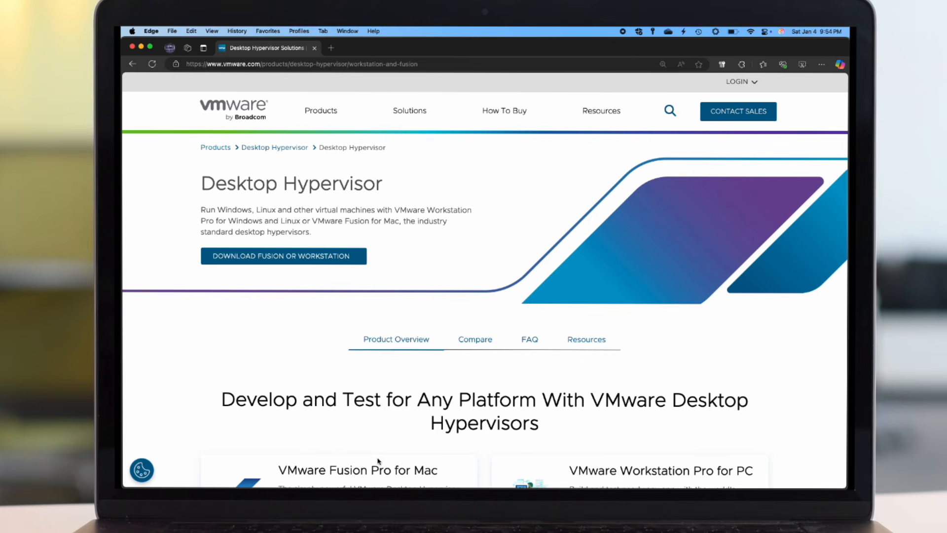
- Go from Download Fusion or Workstation, via the VMware Cloud Foundation product family, to VMware Fusion downloads
click(305, 258)
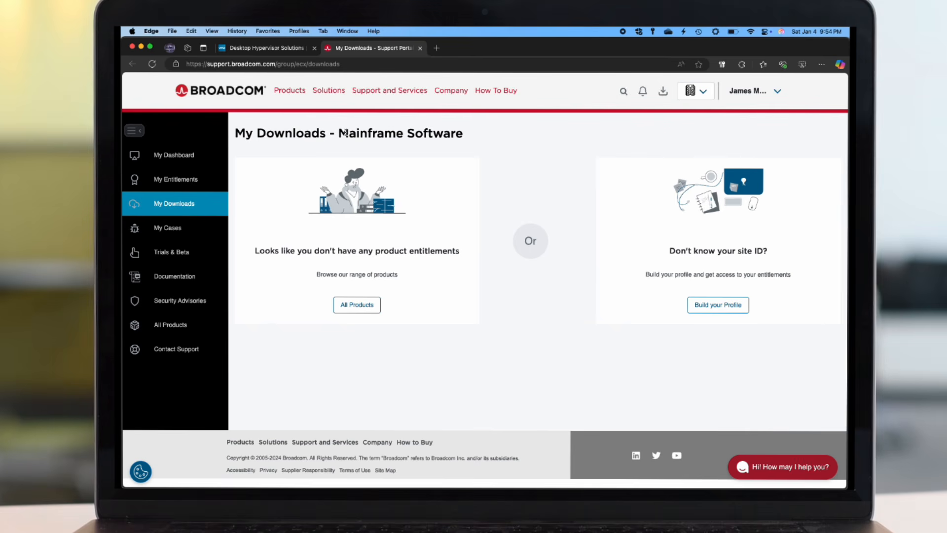
drag(346, 132, 422, 135)
click(703, 93)
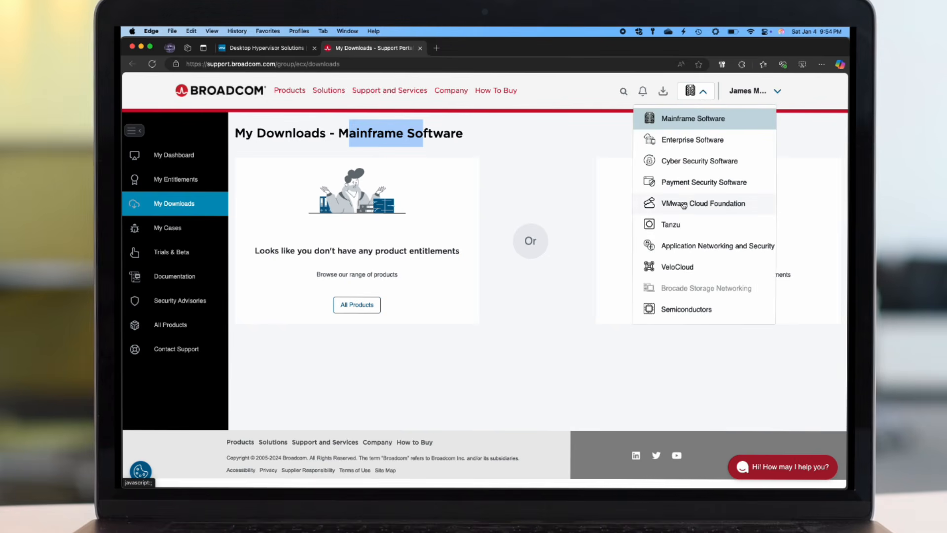
click(684, 204)
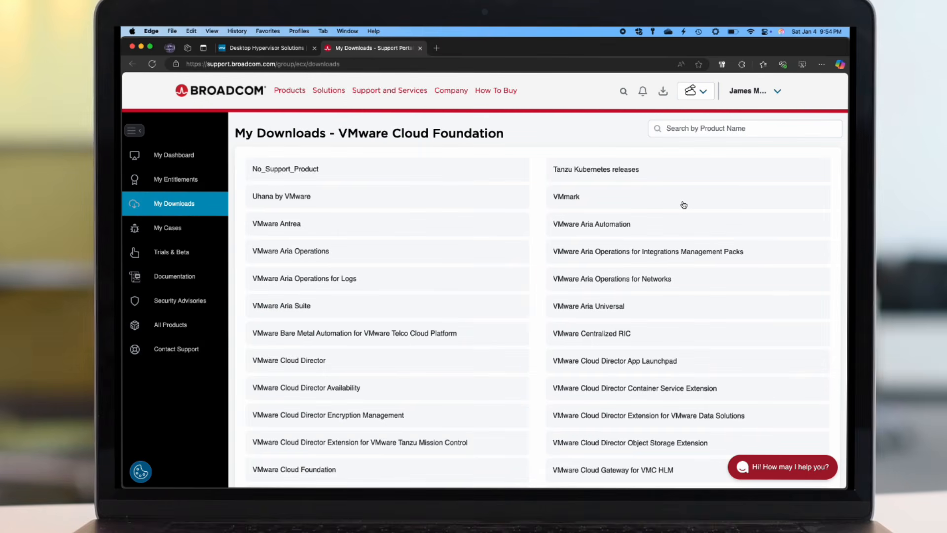
scroll(502, 246, down, 1)
scroll(502, 245, down, 5)
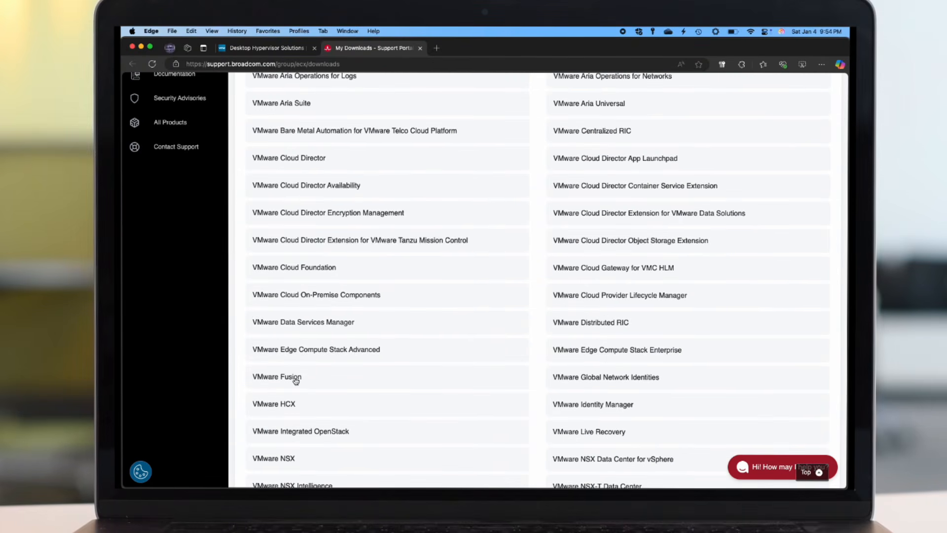
click(295, 377)
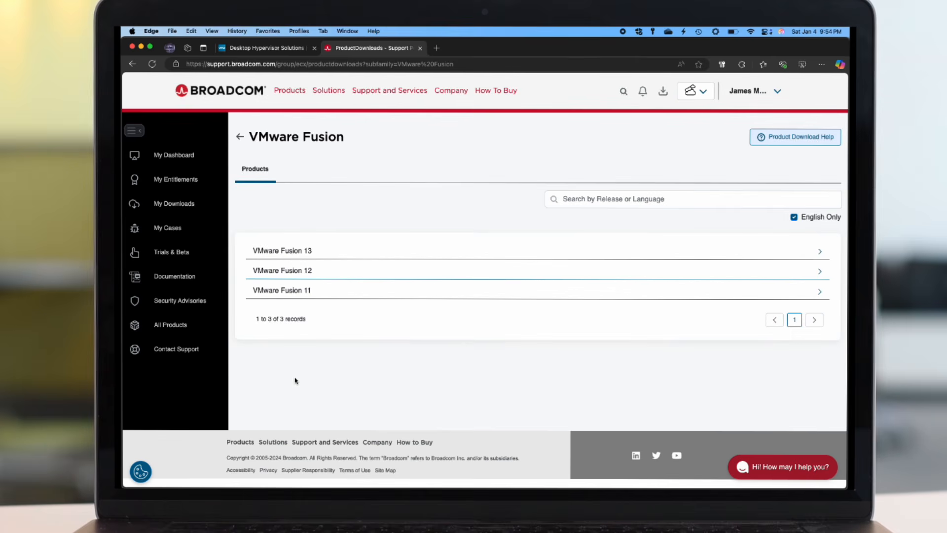
- Pick release 13.6.2 under VMware Fusion 13, agree to the terms, and save the installer
click(311, 256)
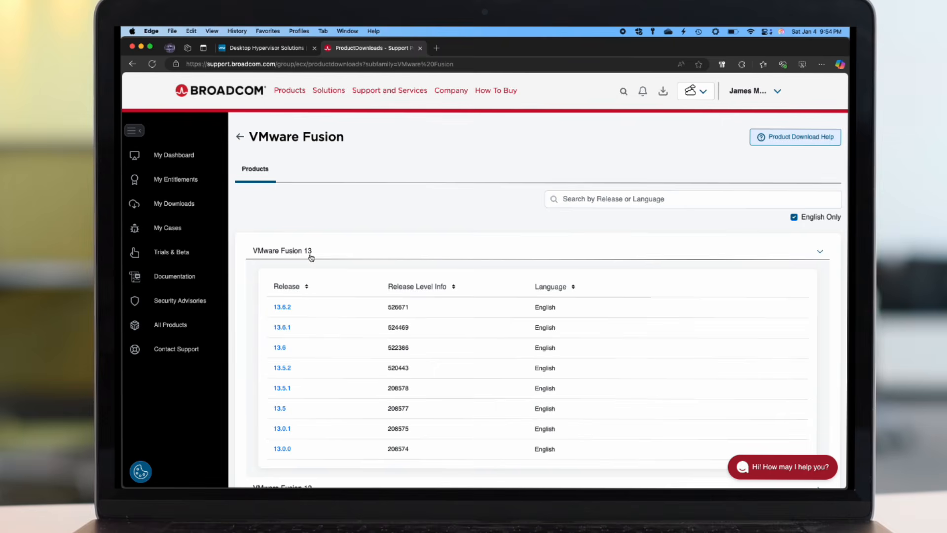
click(283, 307)
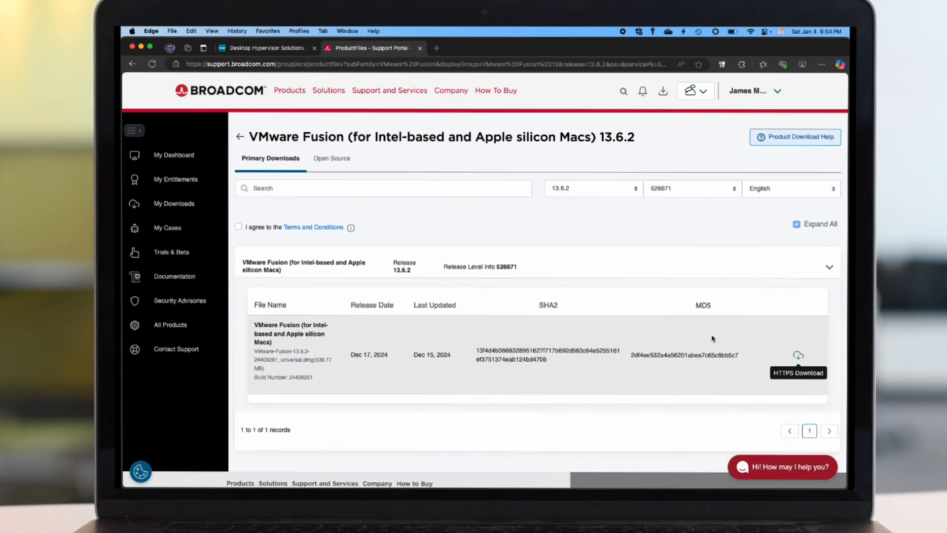
click(240, 227)
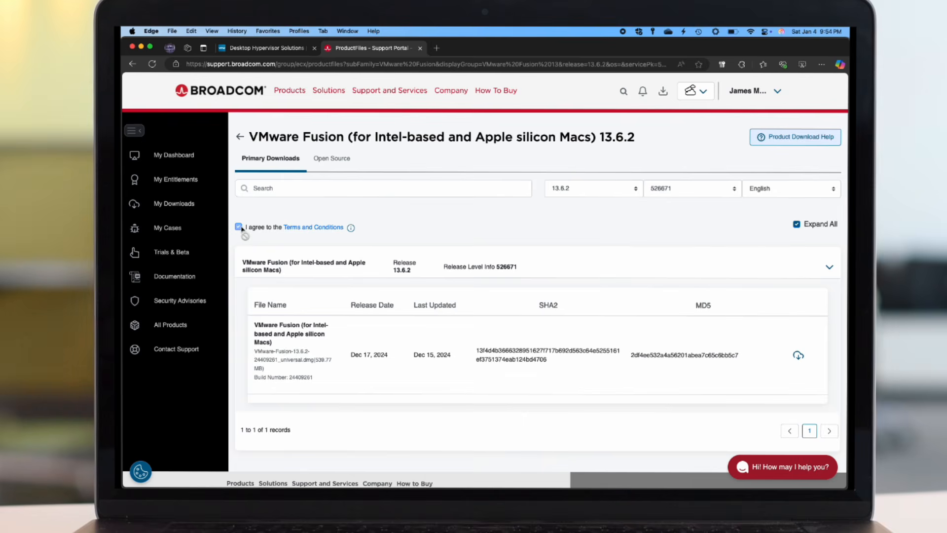
click(798, 358)
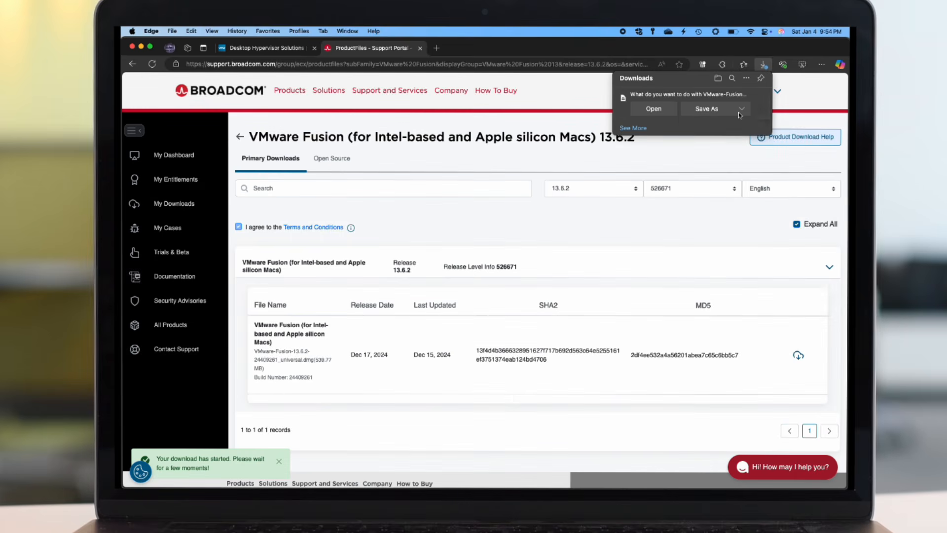
click(741, 109)
click(737, 125)
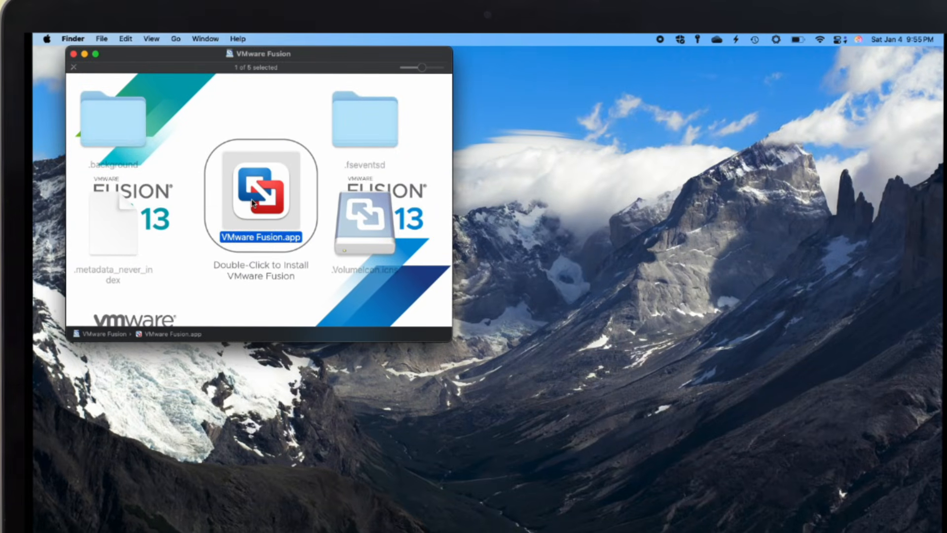
- Launch VMware Fusion.app from the disk image and authorize setup with the administrator password
double_click(253, 202)
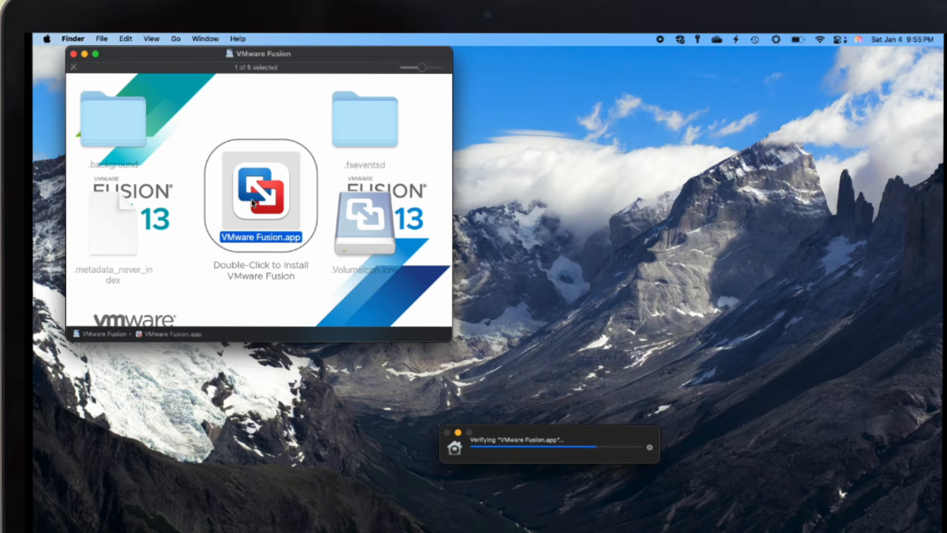
click(484, 278)
text(*********)
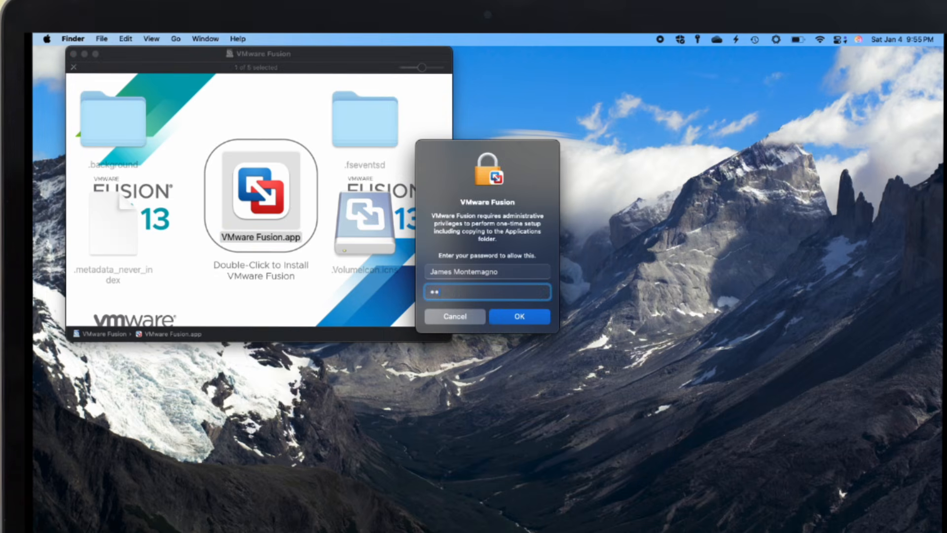
click(520, 317)
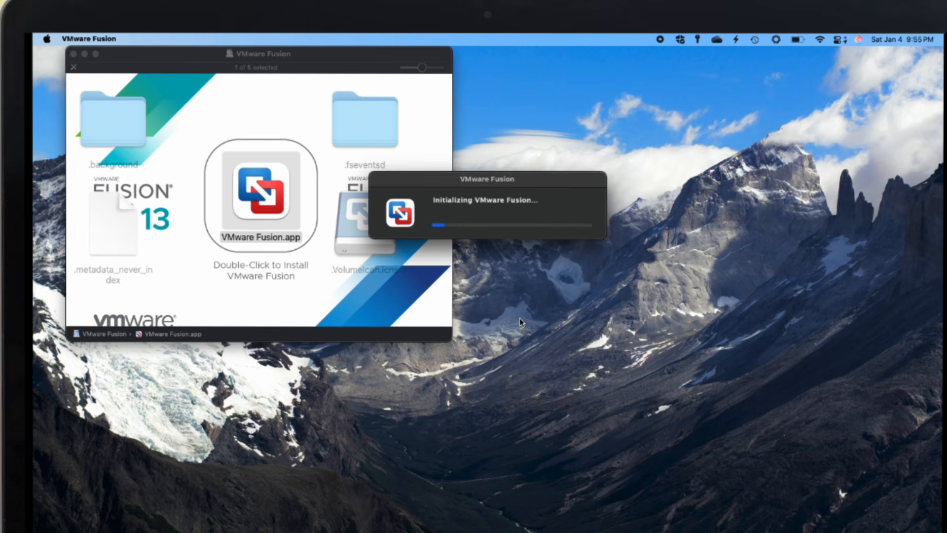
- Dismiss the background-items notice, refuse Fusion notifications, and accept the Fusion license agreement
click(749, 61)
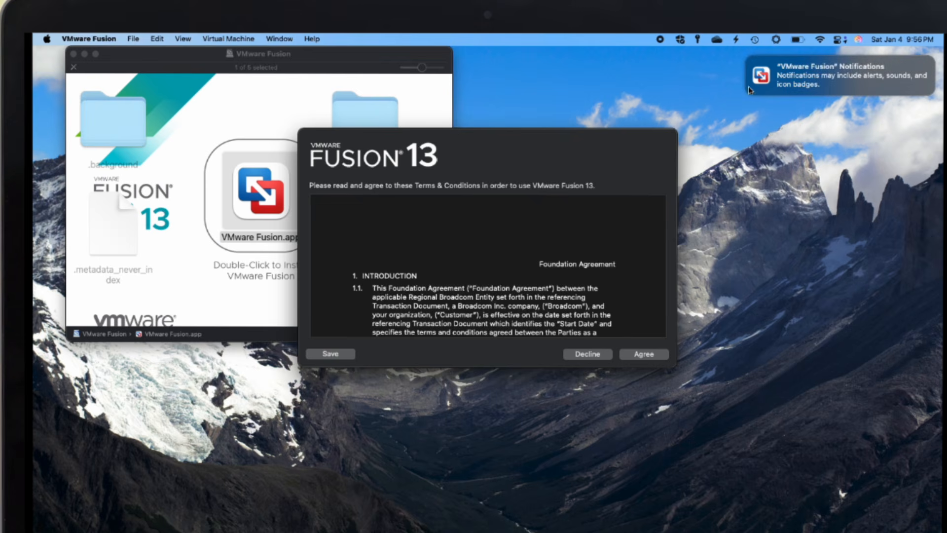
mouse_move(750, 61)
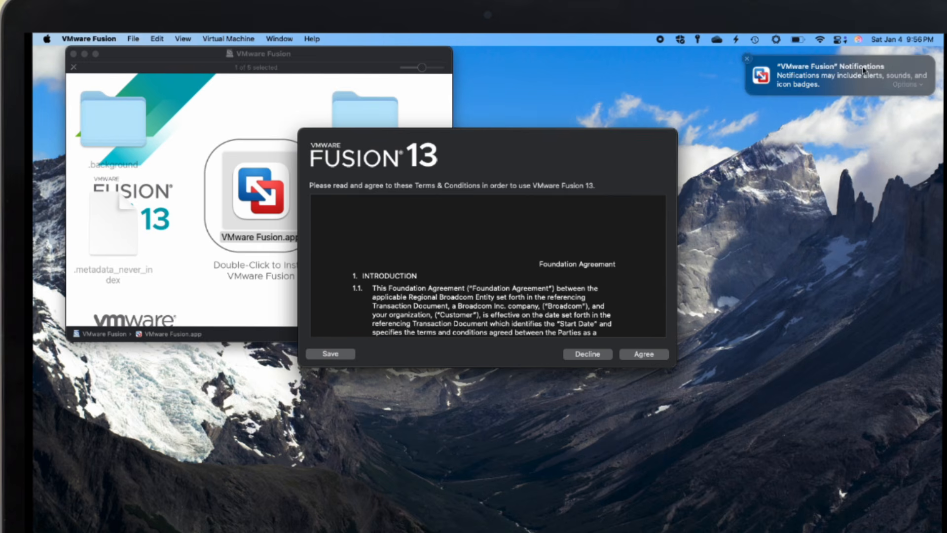
click(907, 85)
click(908, 113)
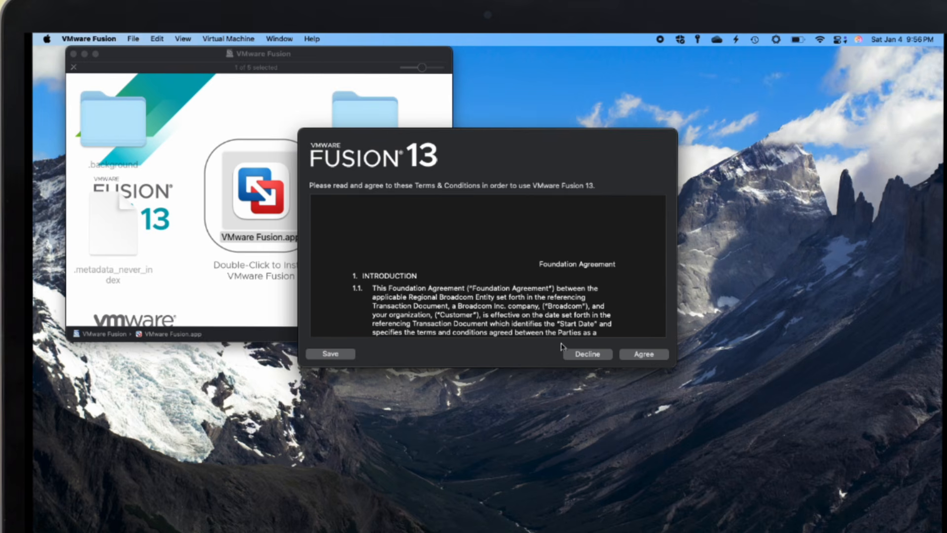
click(642, 354)
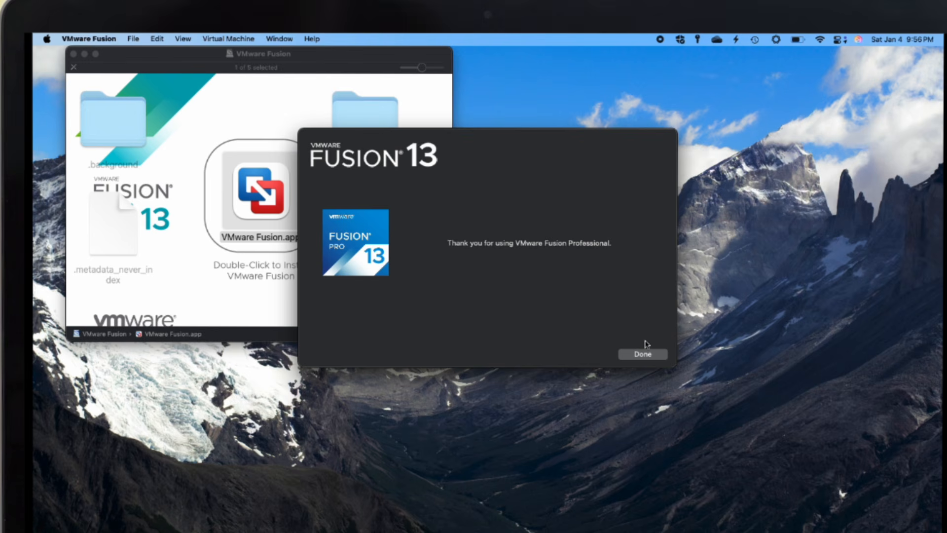
click(640, 355)
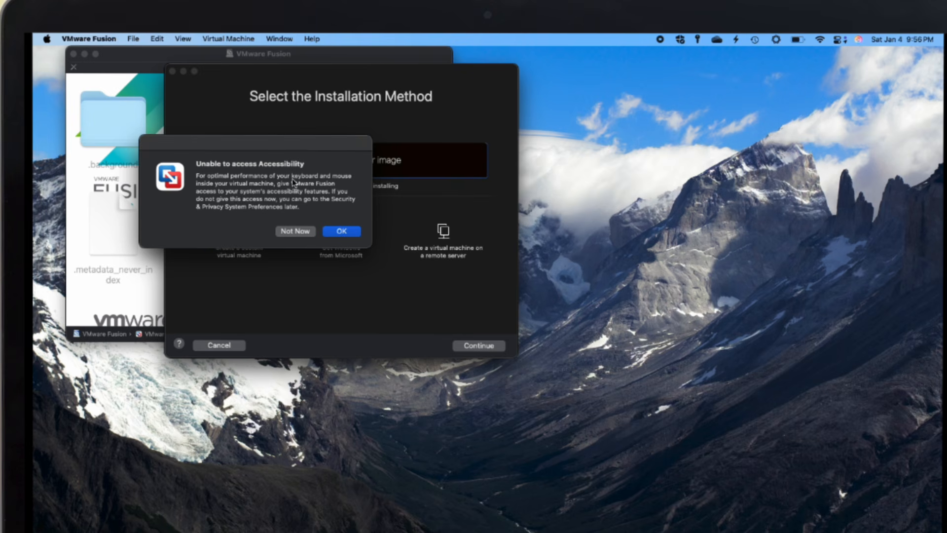
- Turn on VMware Fusion under Accessibility, confirm with the account password, and close System Settings
click(343, 232)
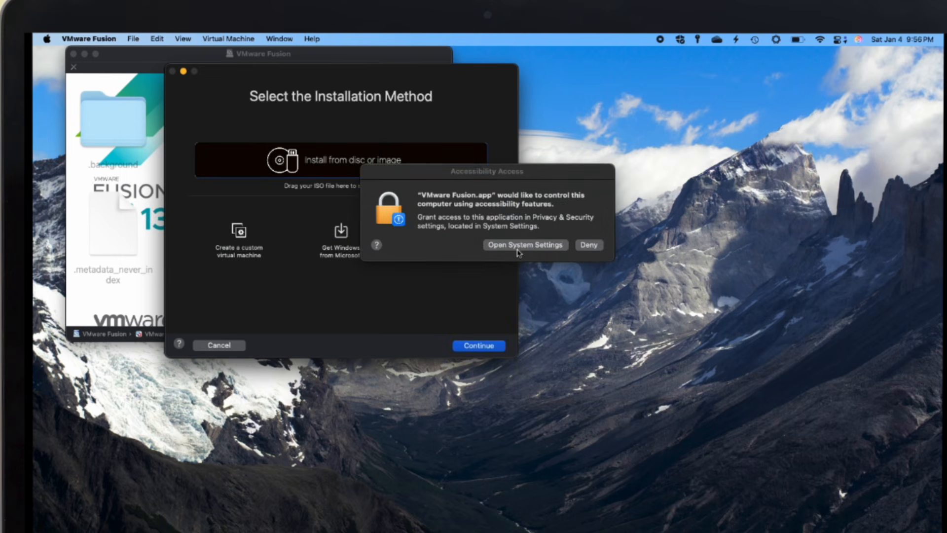
click(519, 252)
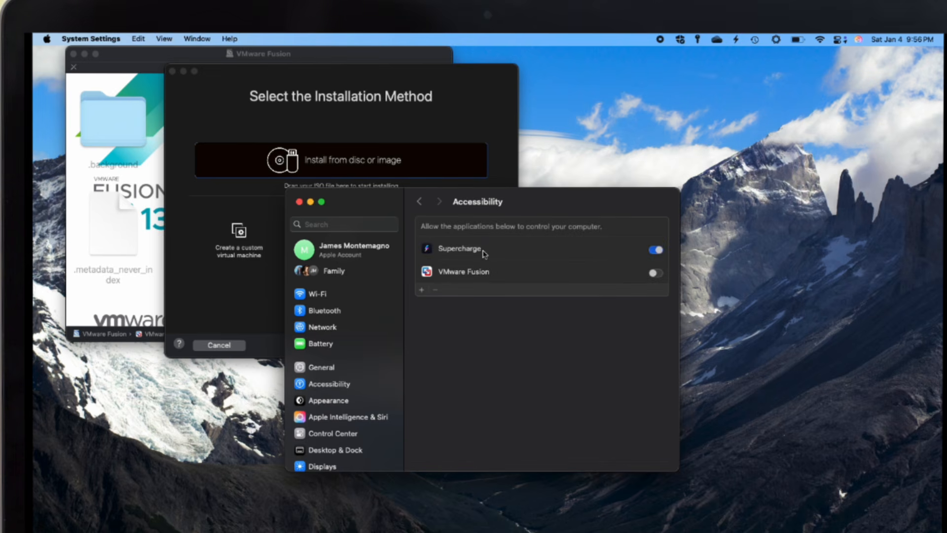
click(656, 273)
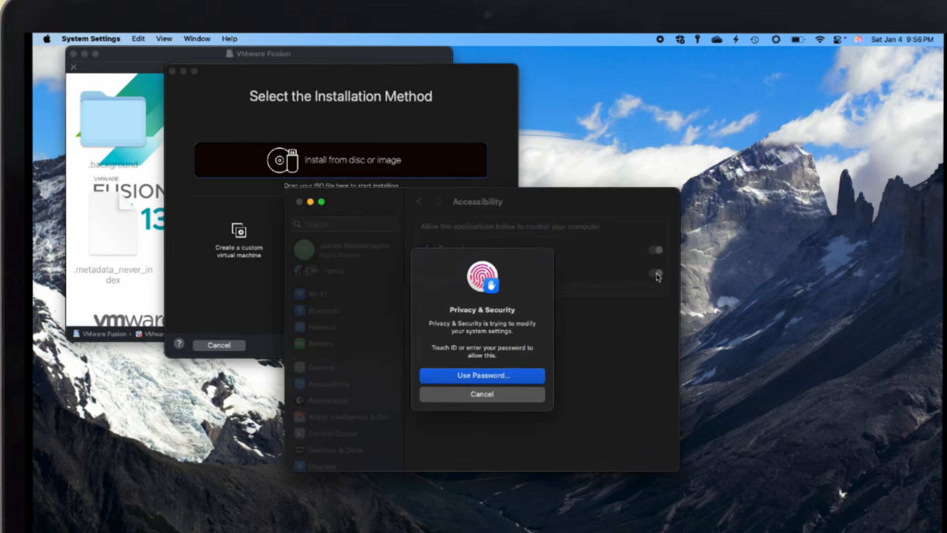
click(497, 377)
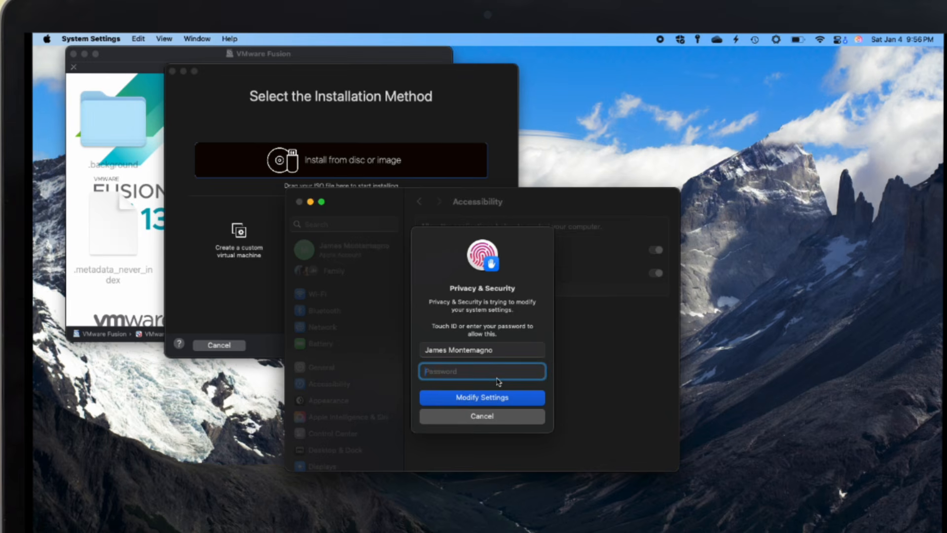
text(•••••••••)
key(Return)
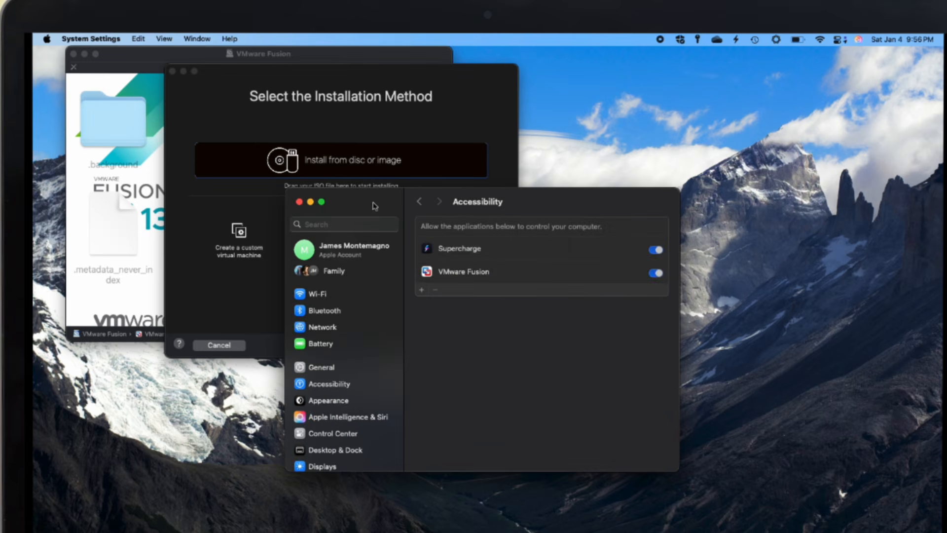
click(299, 202)
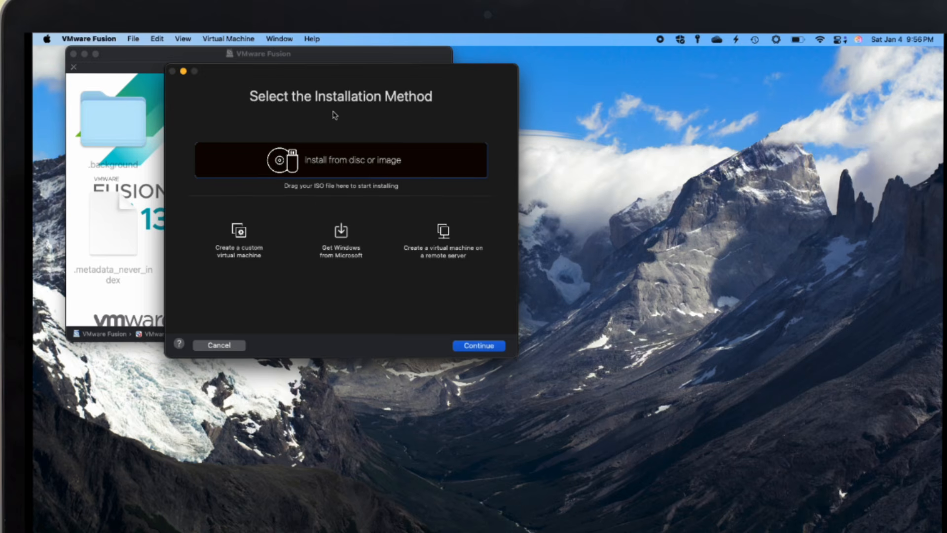
- Choose to get Windows from Microsoft and download Windows 11 Professional, English (en-us)
click(342, 238)
click(477, 347)
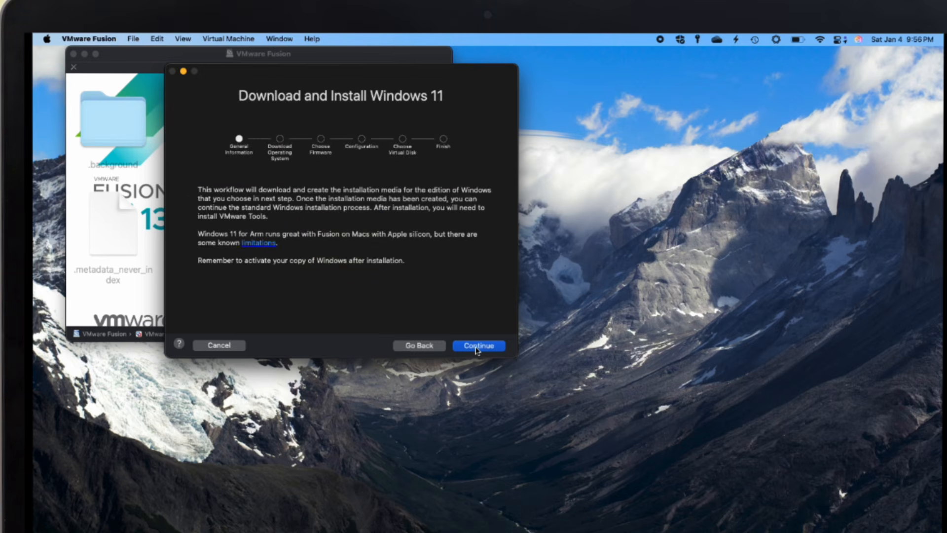
click(477, 347)
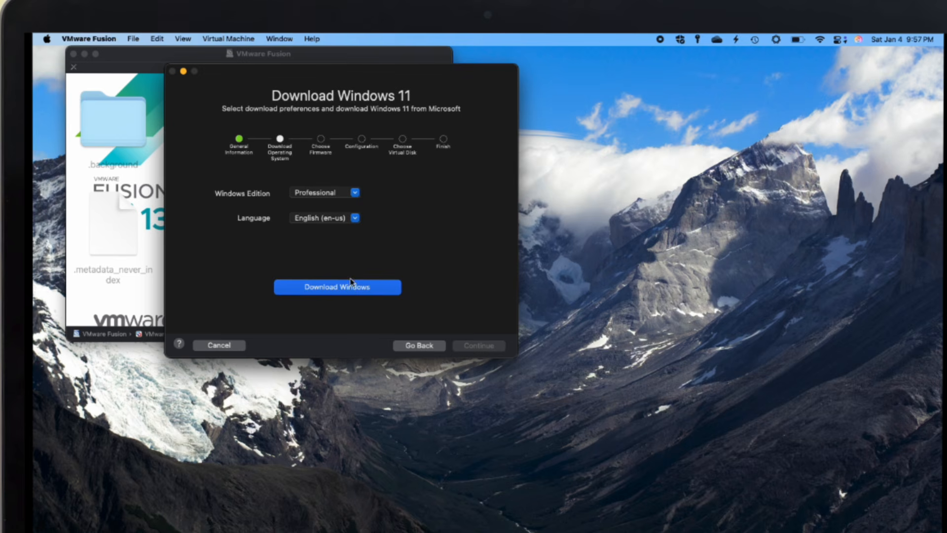
click(353, 195)
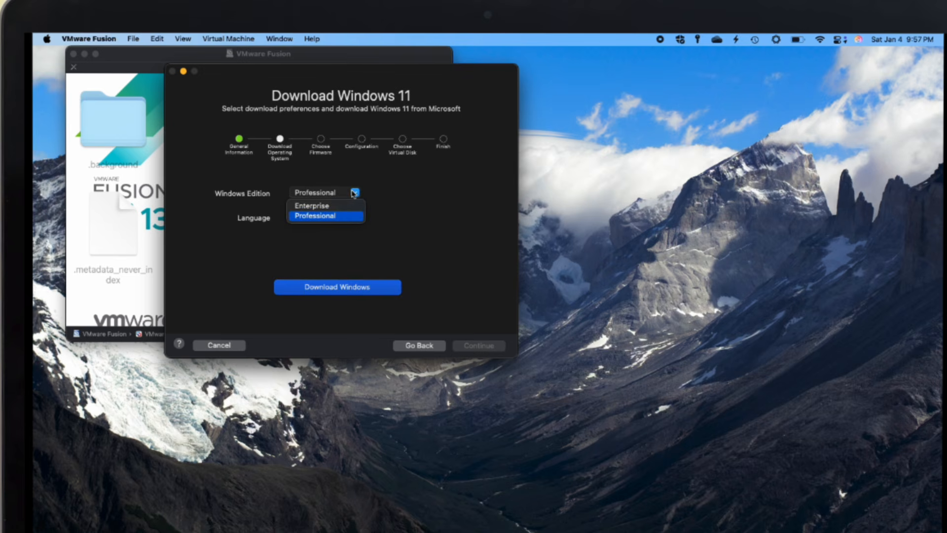
click(345, 215)
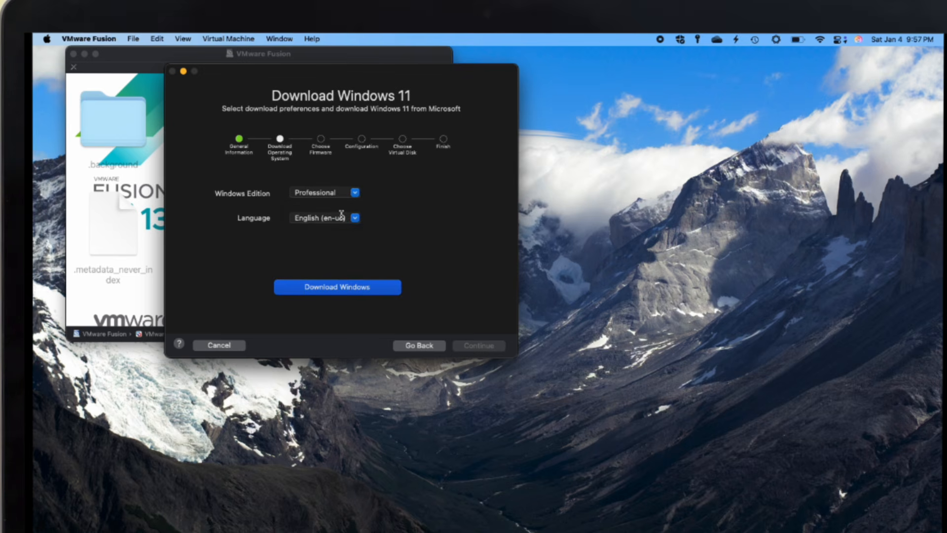
click(369, 293)
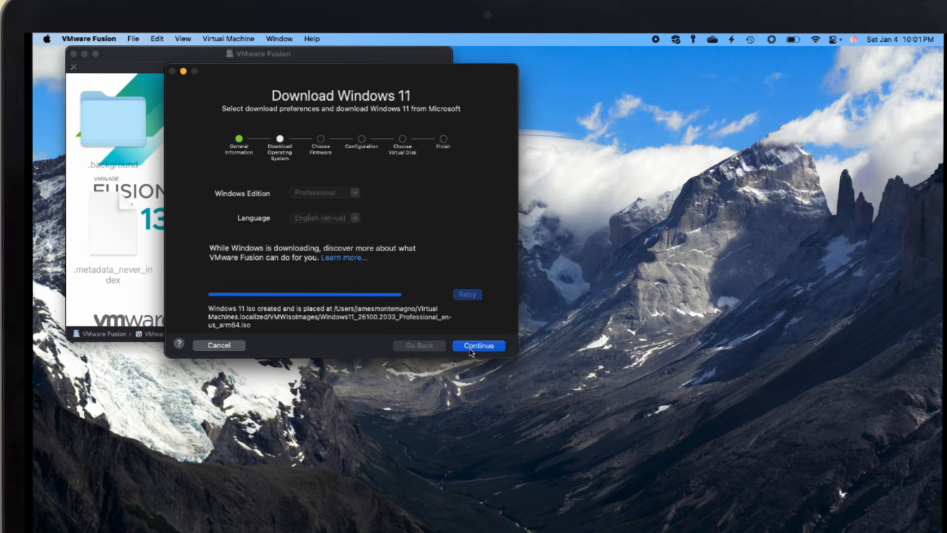
- Accept UEFI firmware, set and verify a TPM encryption password, and create a new 64 GB disk
click(470, 348)
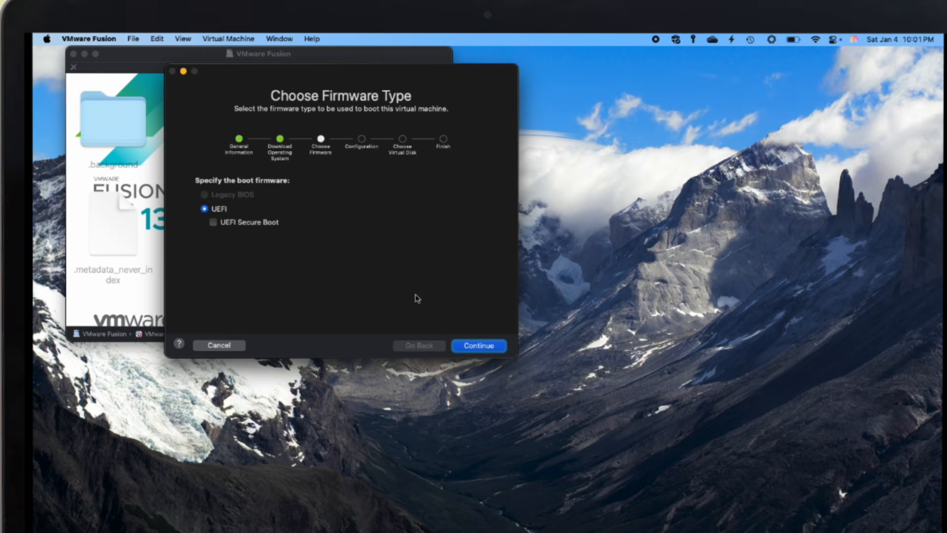
click(480, 347)
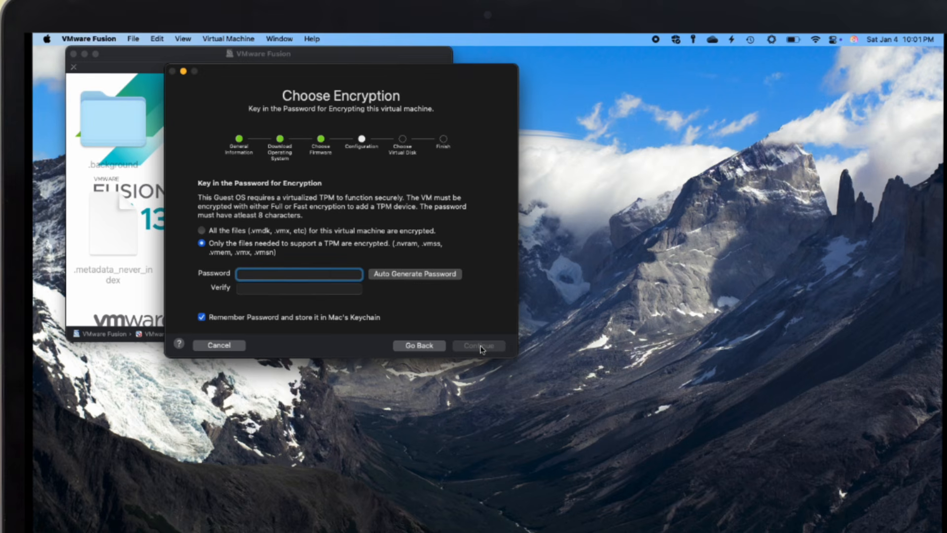
text(••)
key(Tab)
text(•)
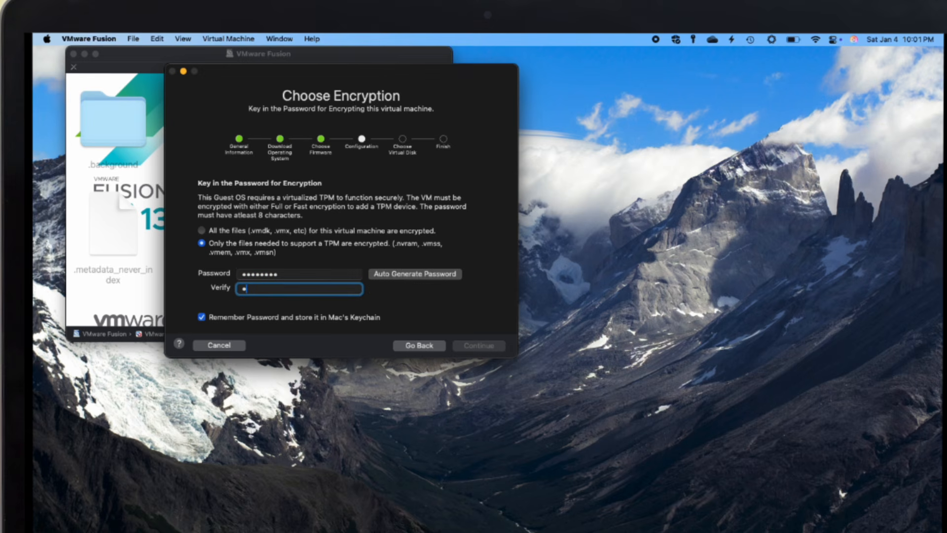
text(•••••••)
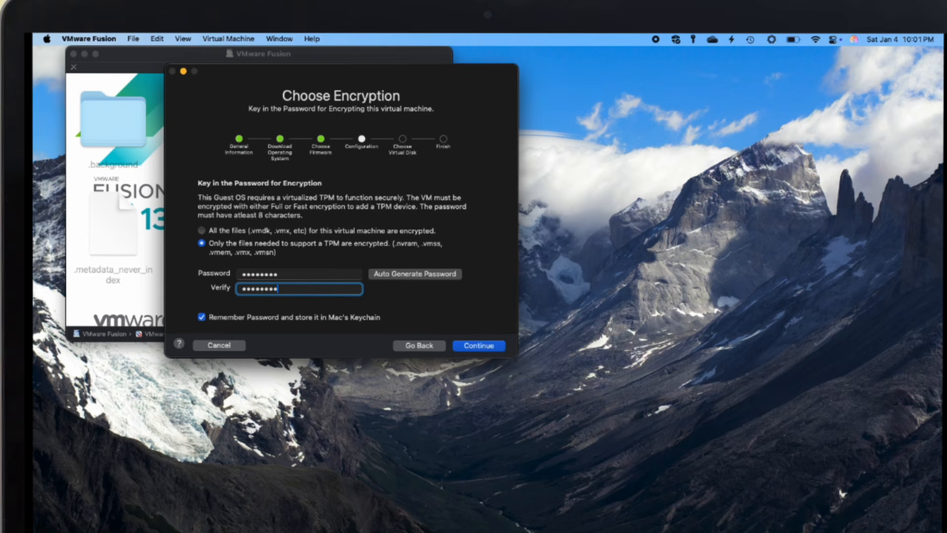
click(494, 349)
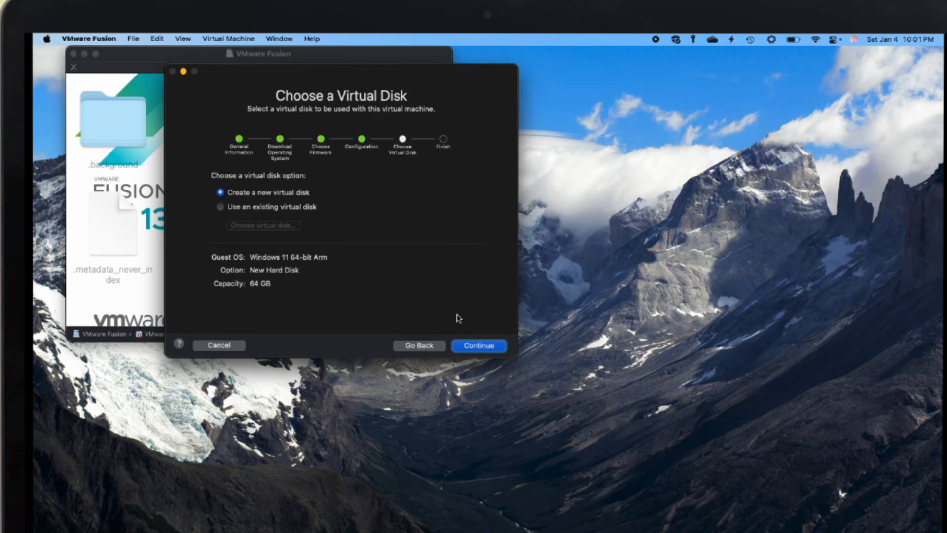
click(478, 346)
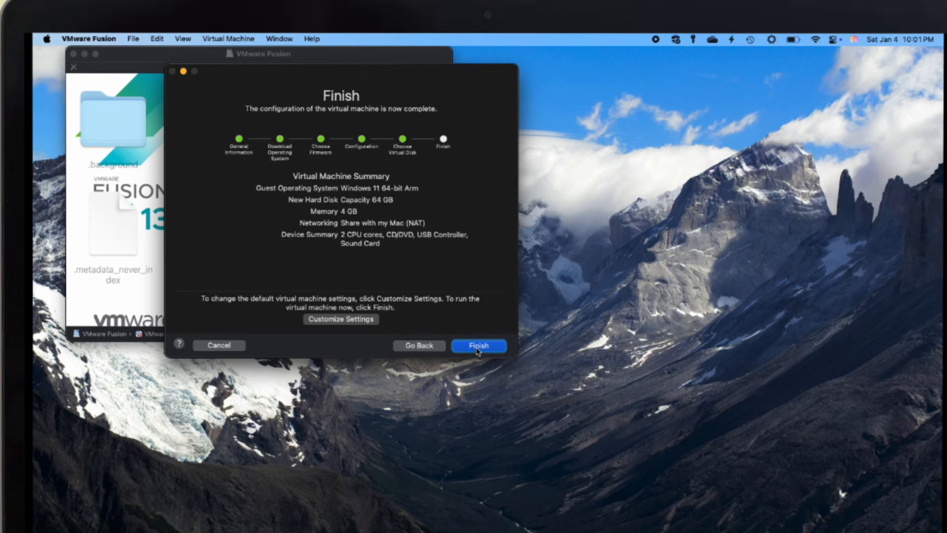
click(351, 319)
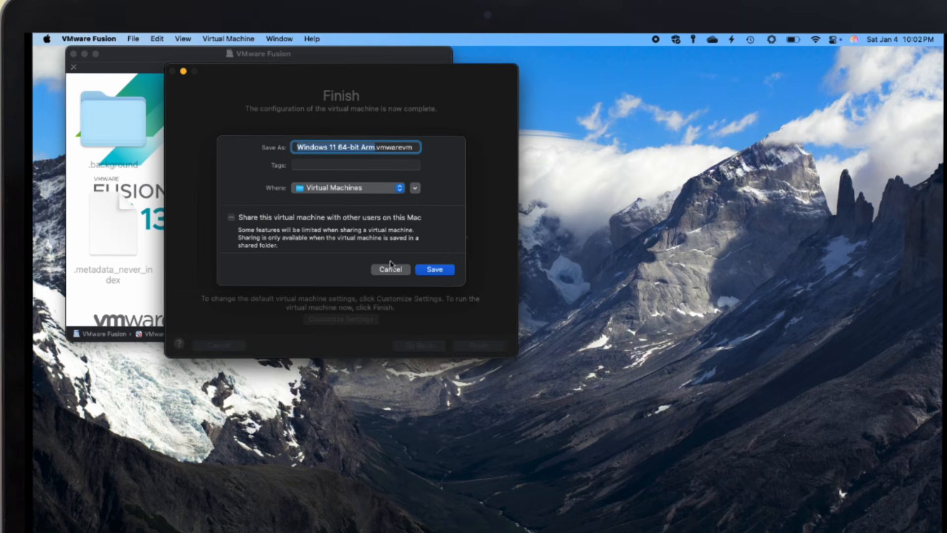
- Save the VM as Windows 11 64-bit Arm and review its General and Keyboard & Mouse settings
click(439, 270)
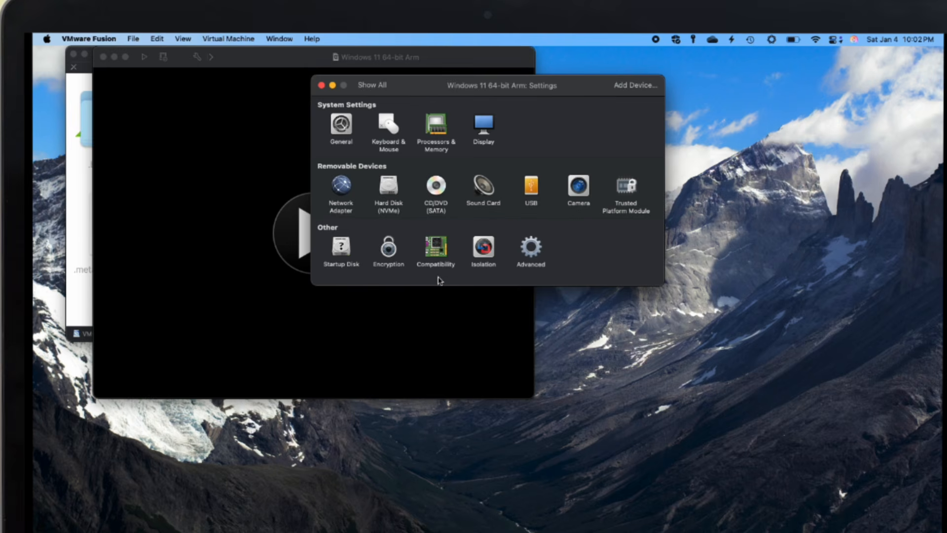
click(342, 130)
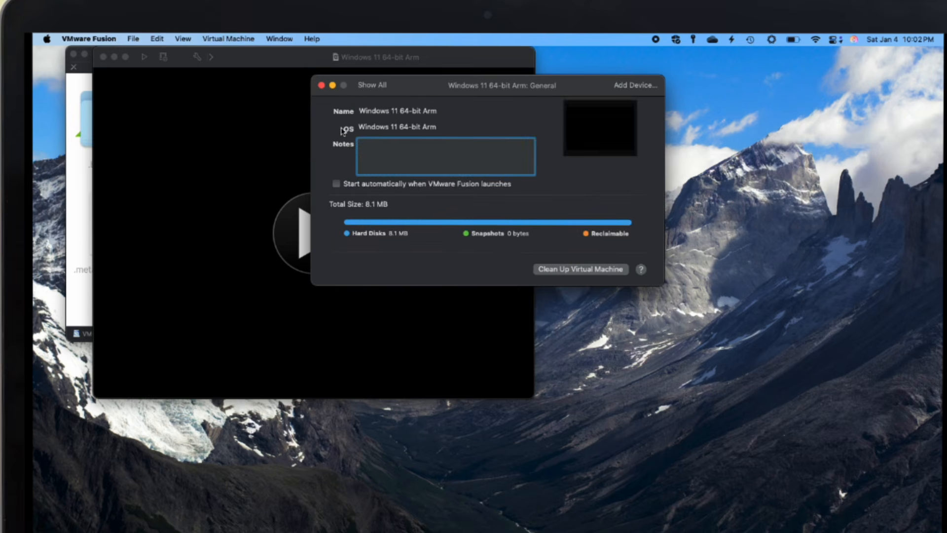
click(372, 85)
click(388, 126)
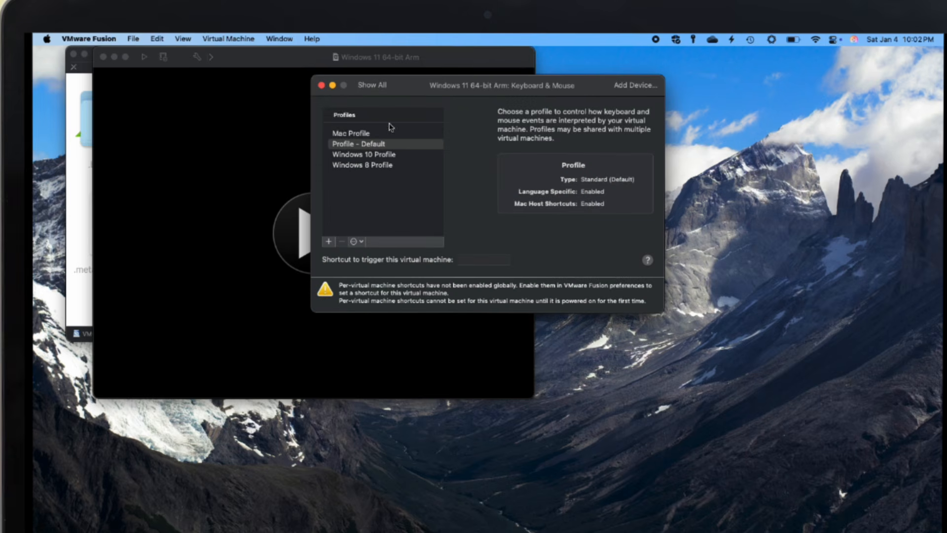
click(374, 86)
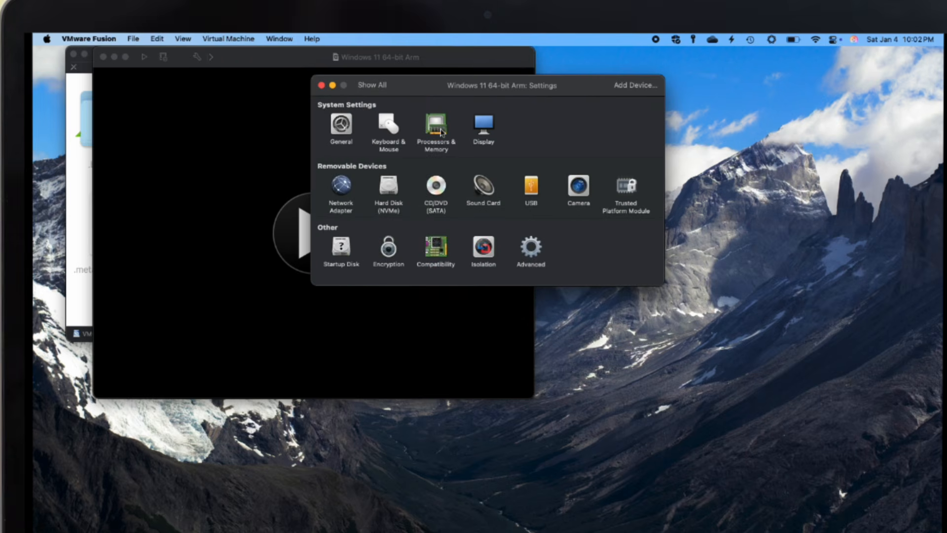
- Raise the VM memory from 4096 MB to 8192 MB in Processors & Memory
click(441, 129)
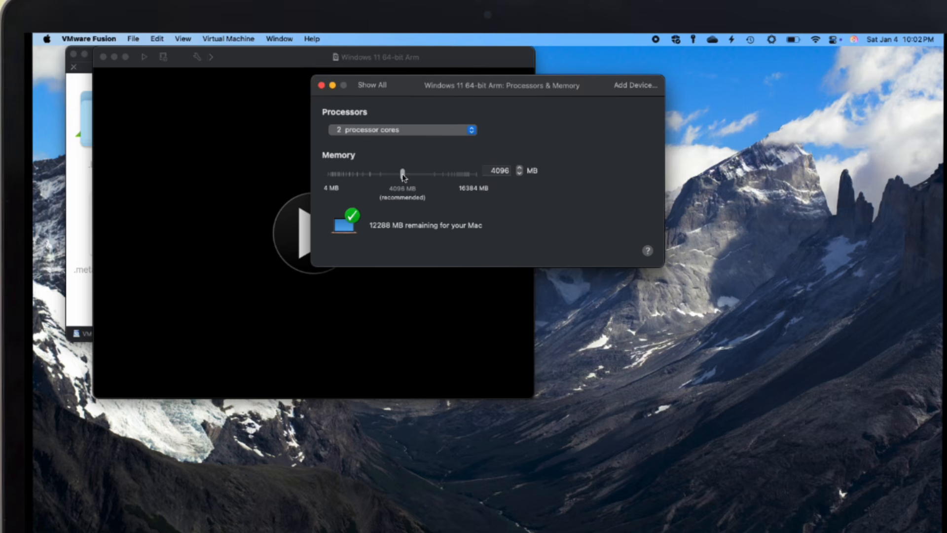
click(374, 86)
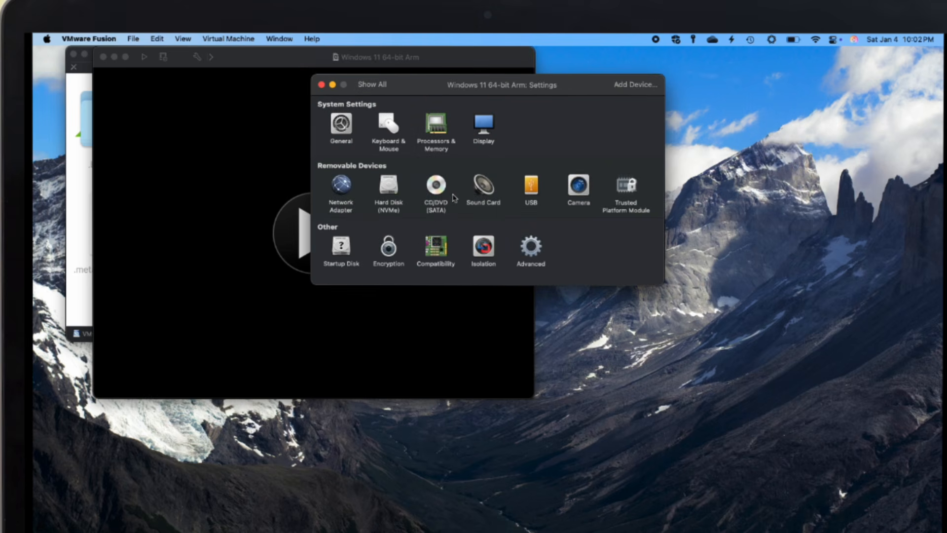
click(435, 139)
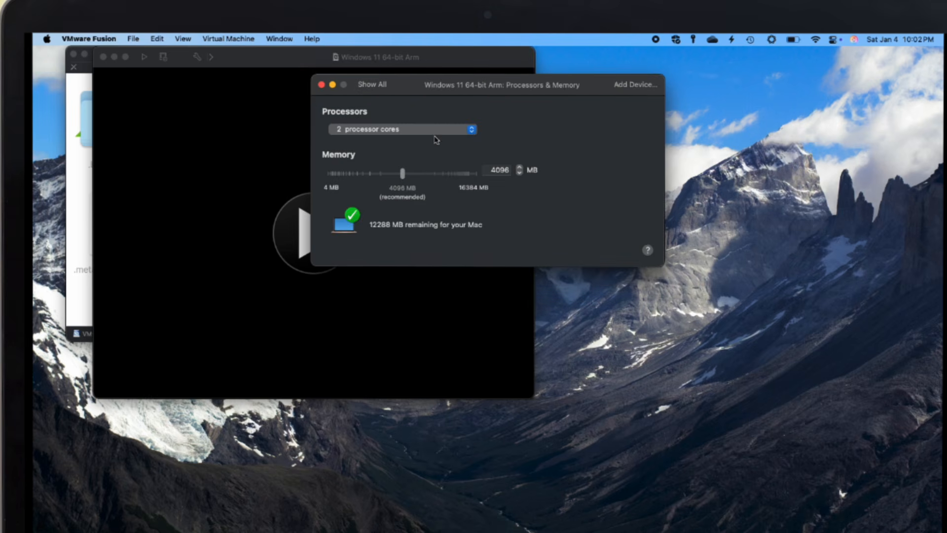
click(420, 174)
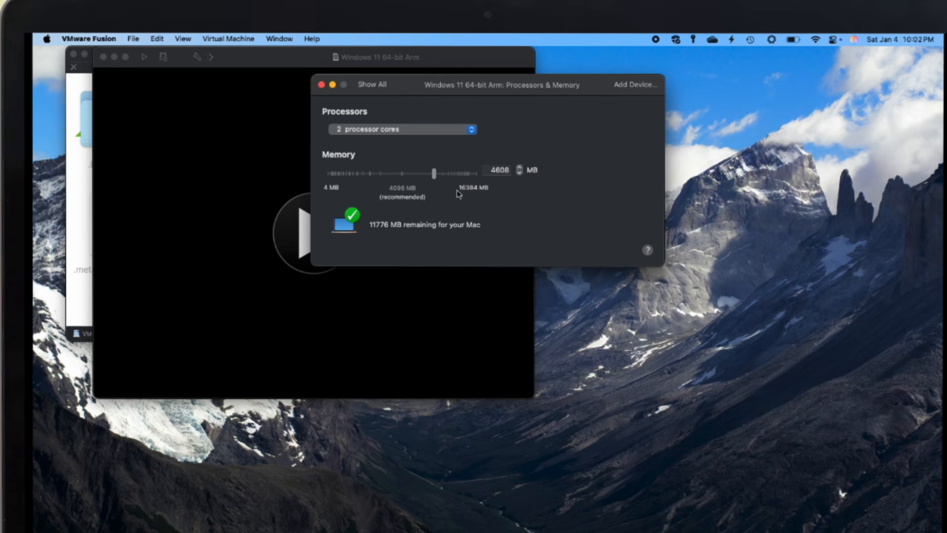
drag(436, 177, 463, 178)
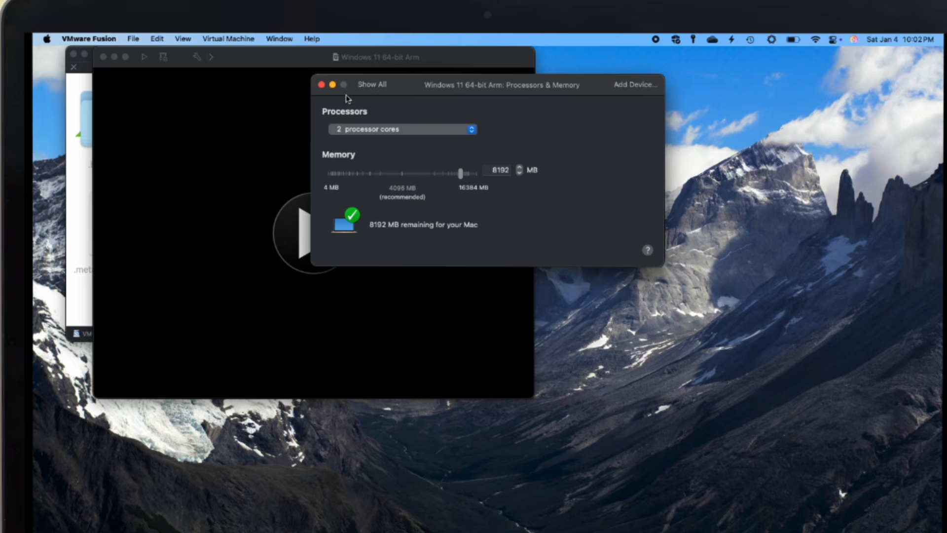
- Review the Display and Network Adapter settings, then open the Hard Disk (NVMe) pane
click(371, 85)
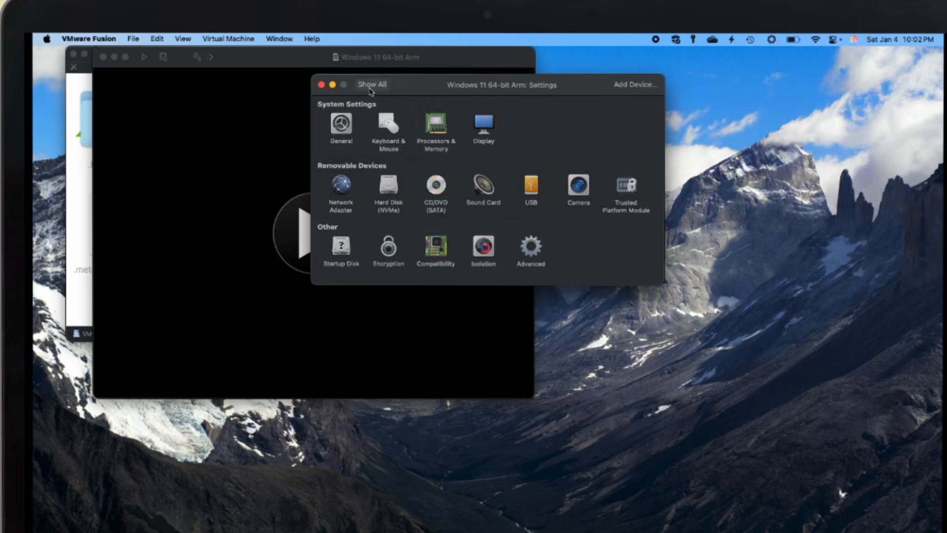
click(483, 130)
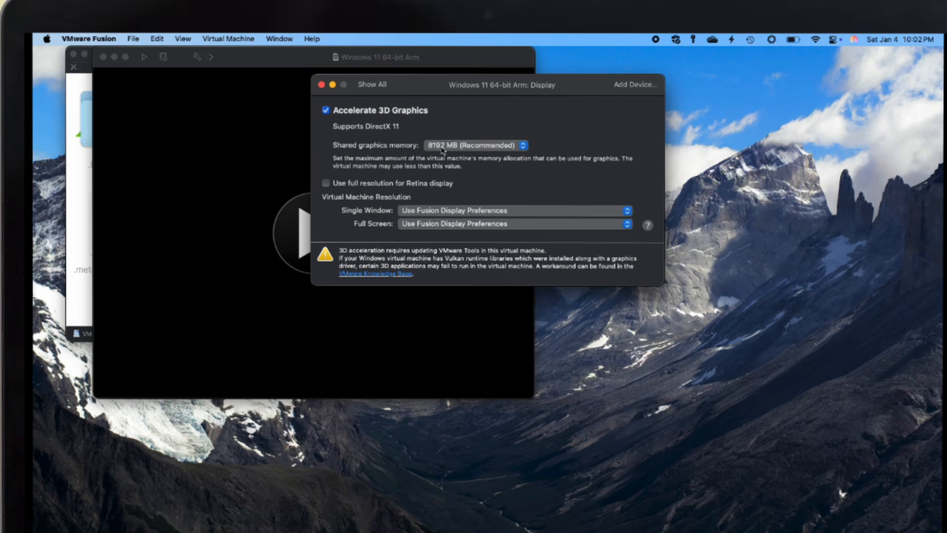
click(372, 85)
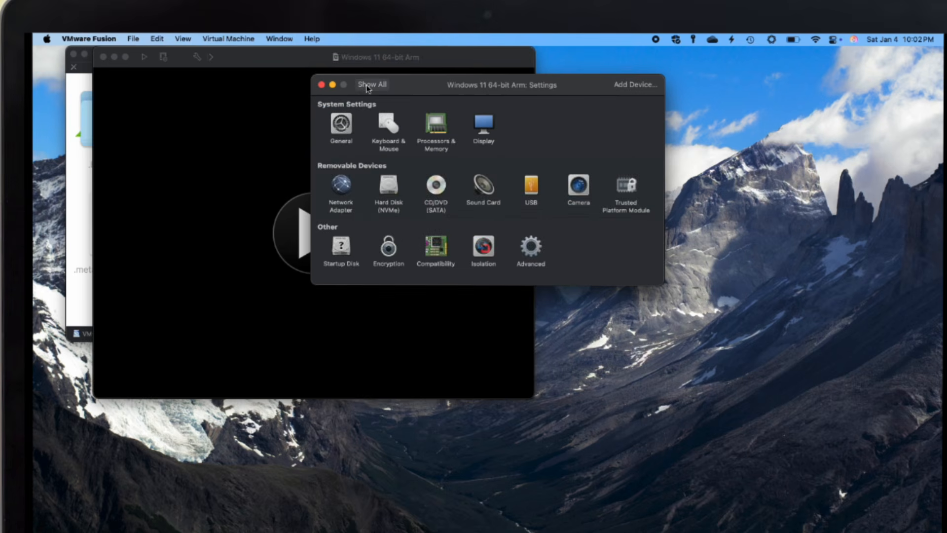
click(345, 187)
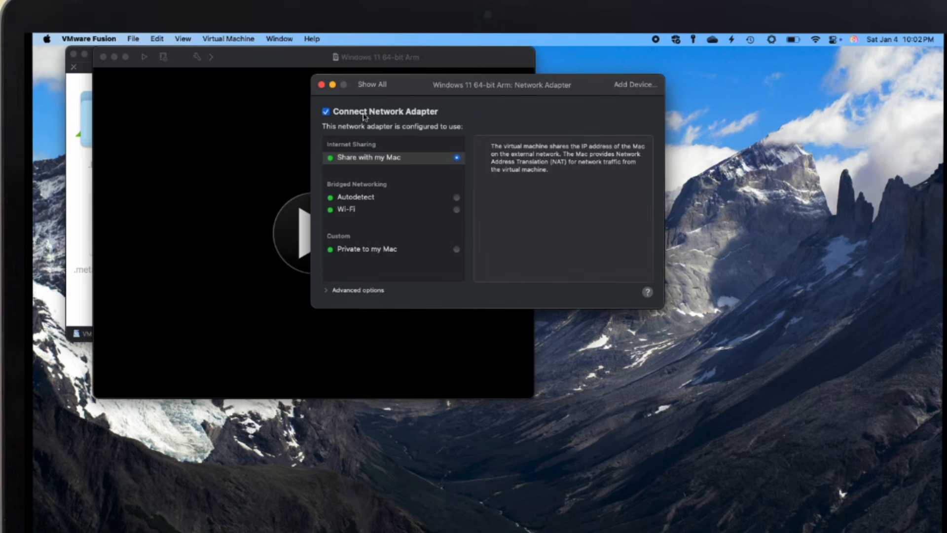
click(372, 85)
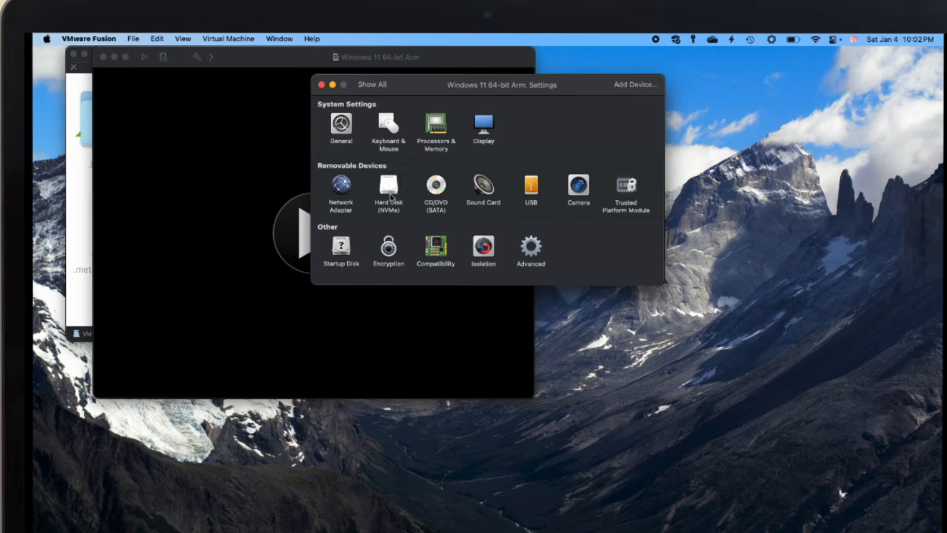
click(390, 194)
- Drag the Hard Disk (NVMe) size slider for Virtual Disk.vmdk to 128.00 GB
drag(431, 133, 489, 134)
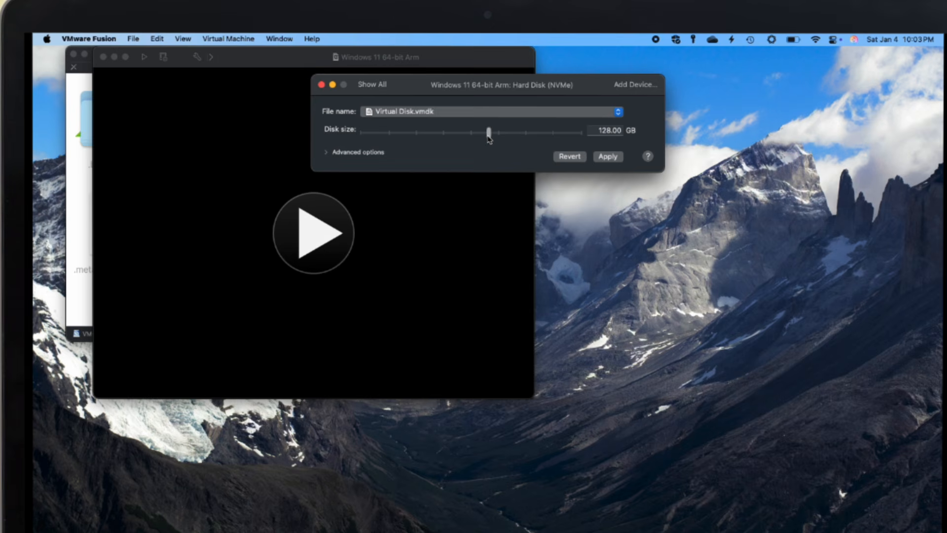
- Open this Mac's About details and scroll to Storage: 352.69 GB available of 494.38 GB
click(47, 39)
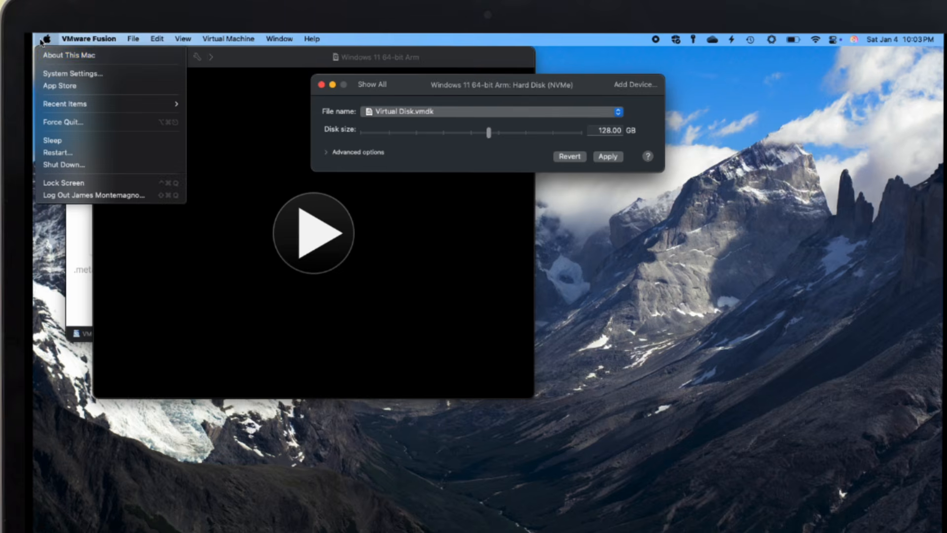
click(53, 55)
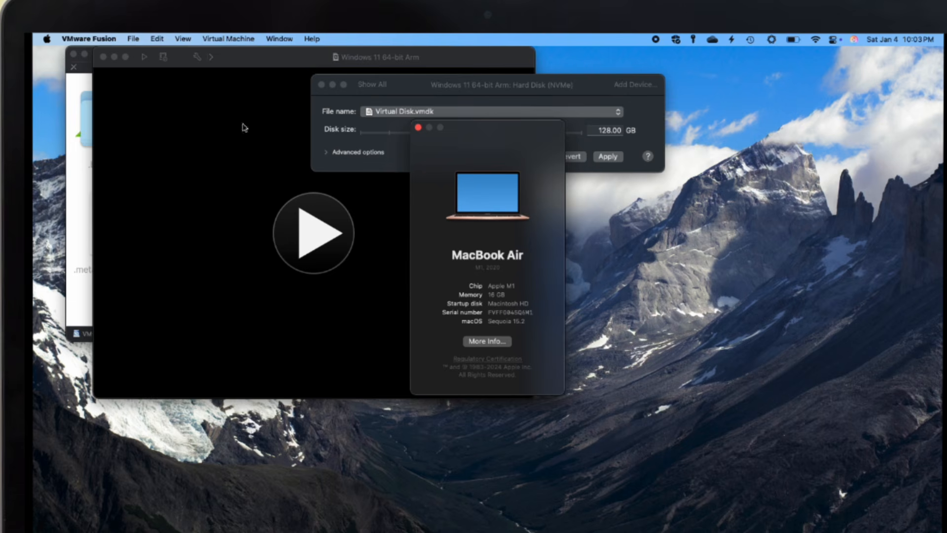
click(487, 341)
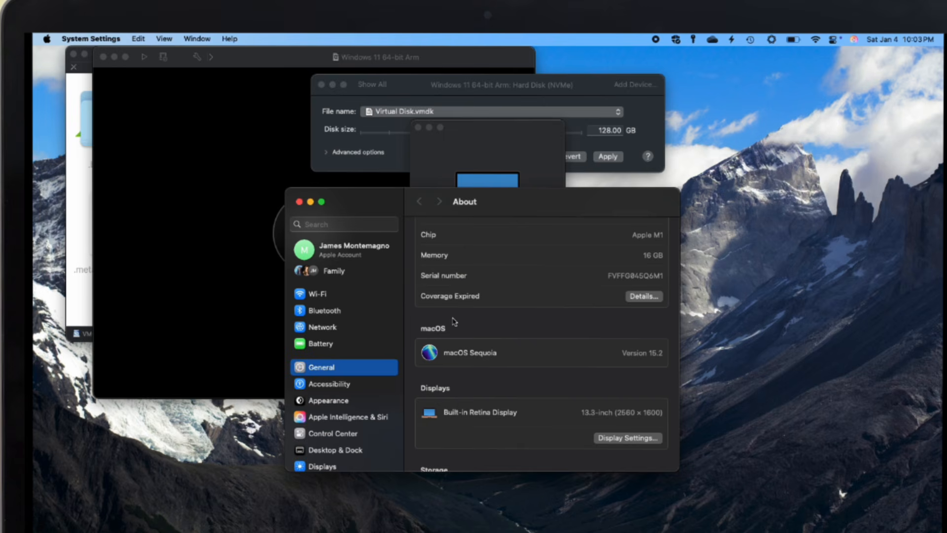
scroll(461, 362, down, 5)
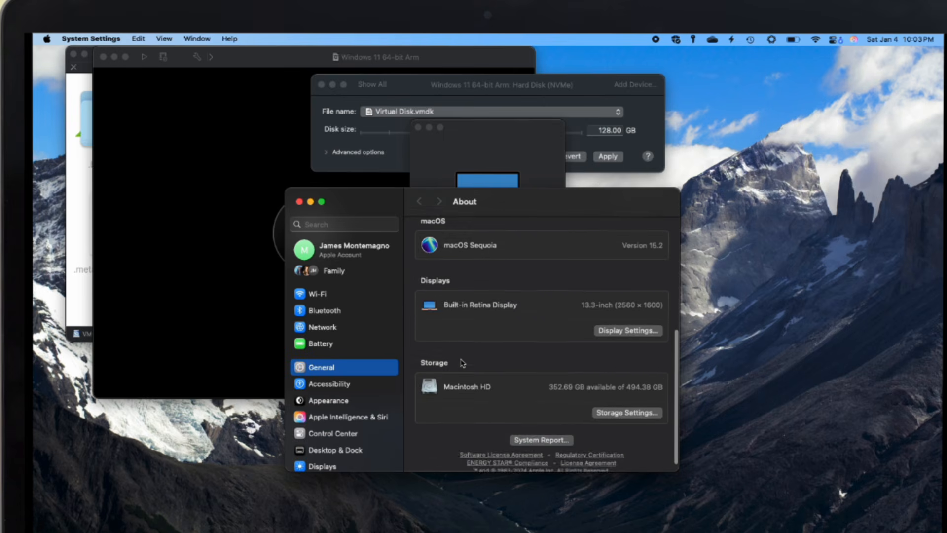
scroll(463, 363, down, 1)
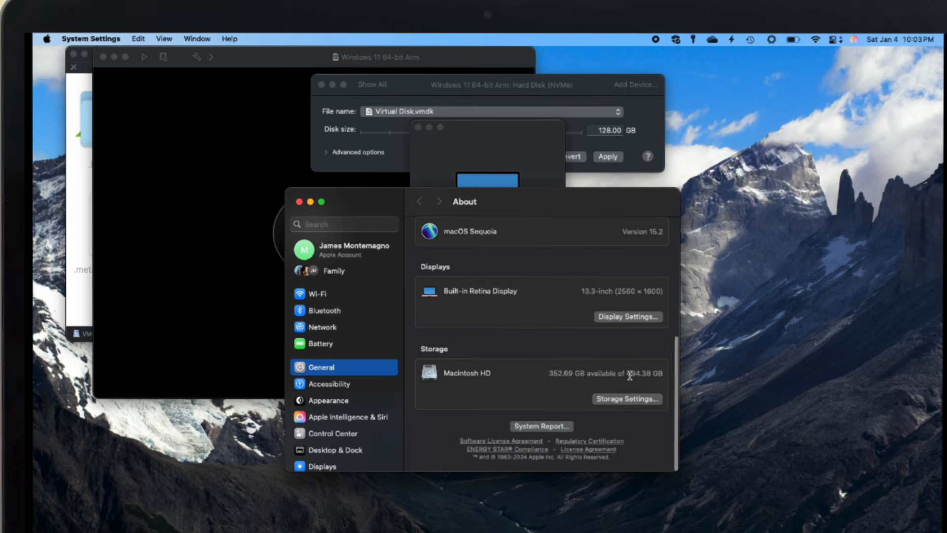
- Close System Settings and apply the 128 GB size to the VM's NVMe virtual disk
click(299, 201)
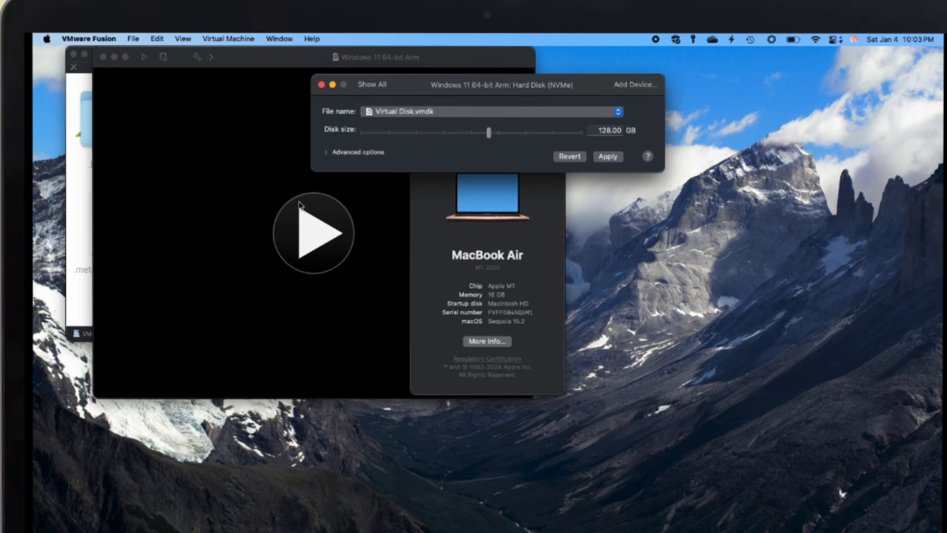
click(608, 158)
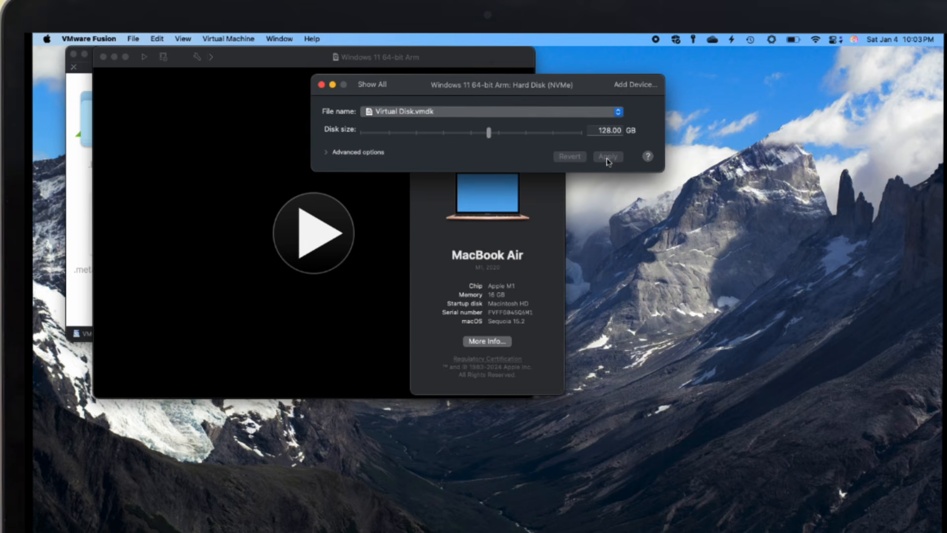
click(372, 85)
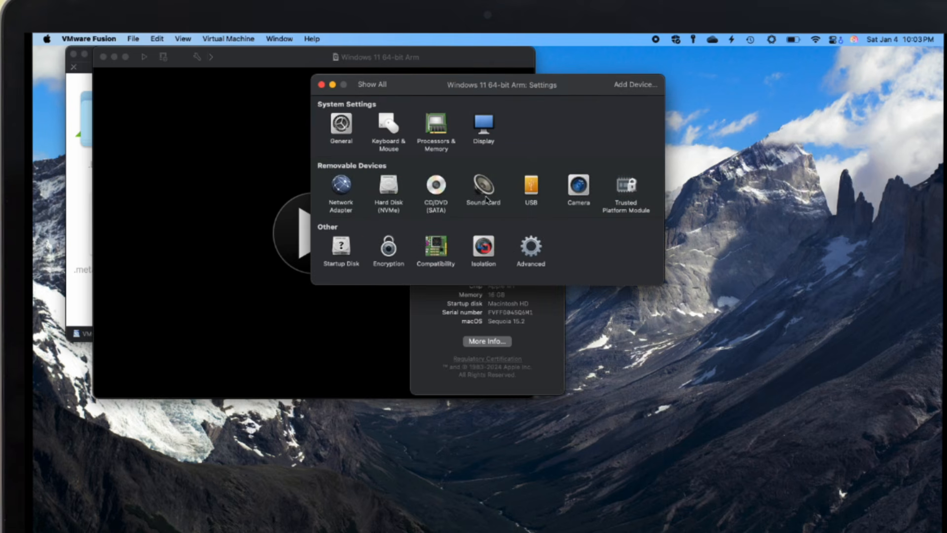
- Review the CD/DVD, Sound Card, USB and Camera settings, answering the camera access request
click(436, 187)
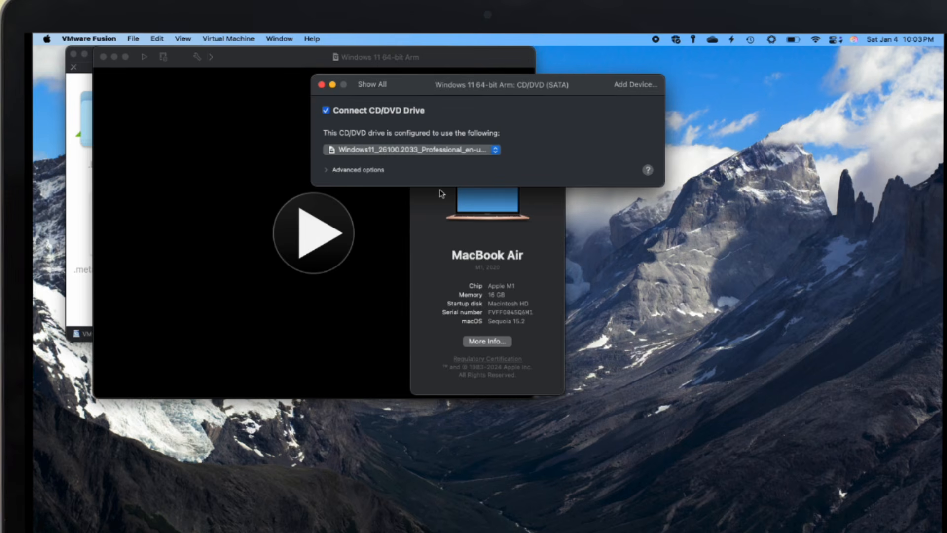
click(384, 90)
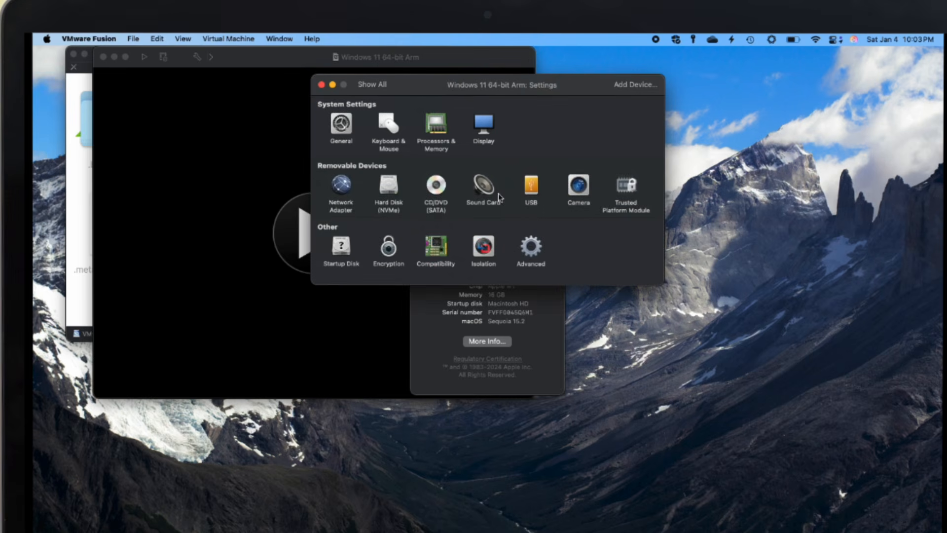
click(494, 193)
click(381, 87)
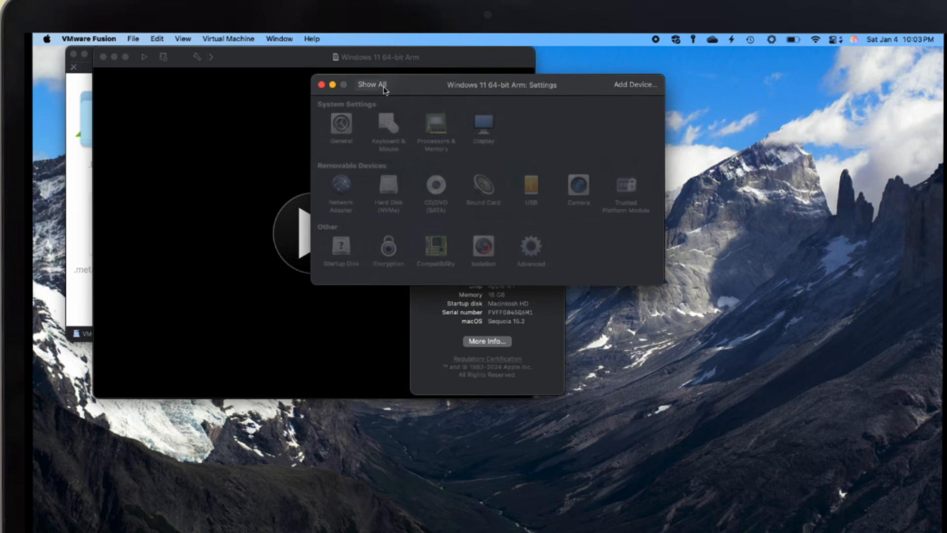
click(532, 193)
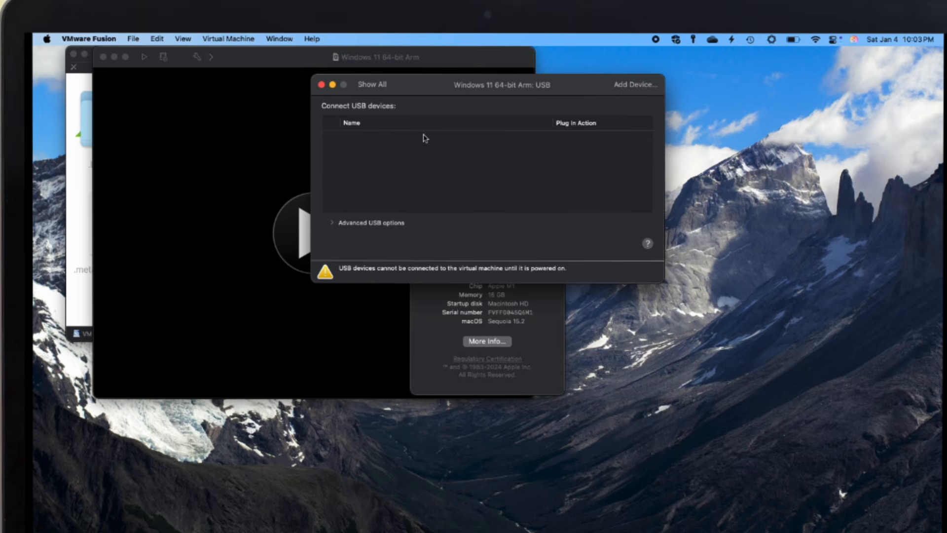
click(373, 89)
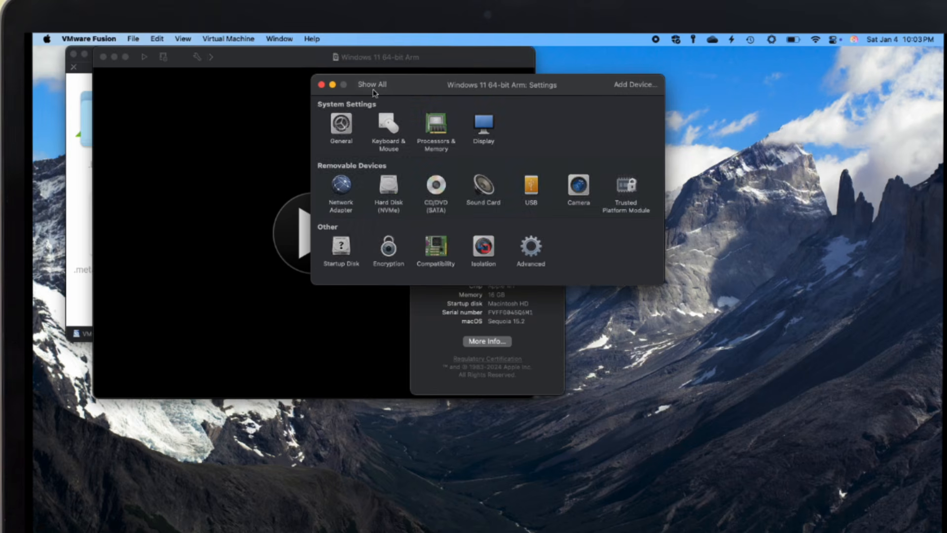
click(578, 186)
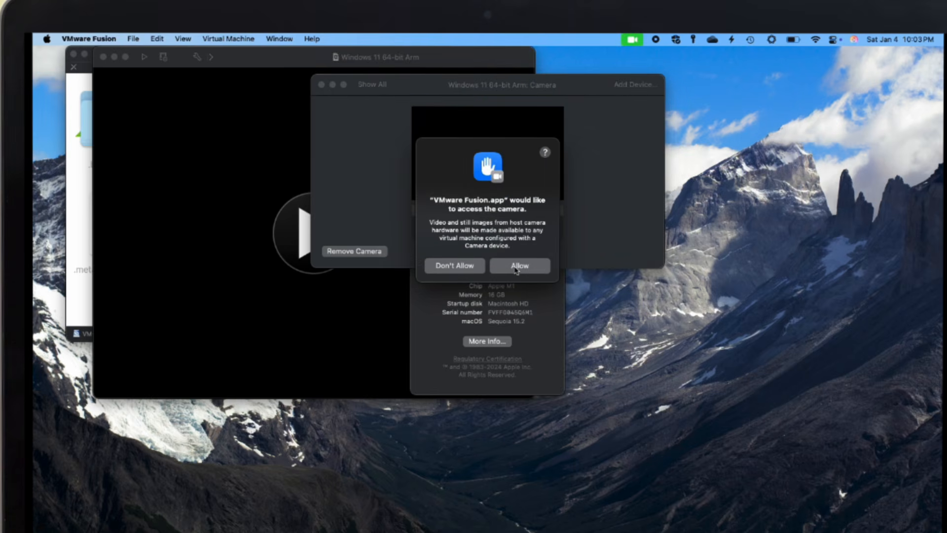
click(467, 267)
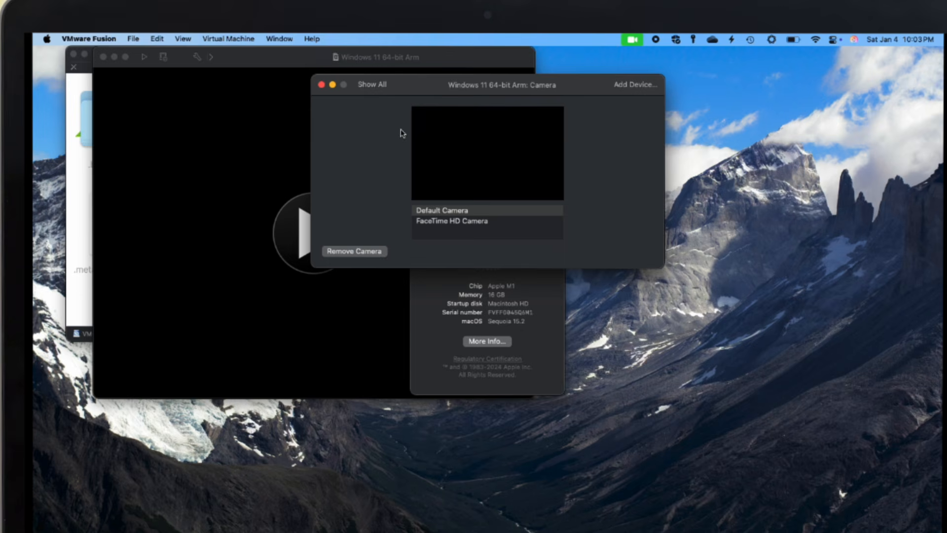
click(367, 86)
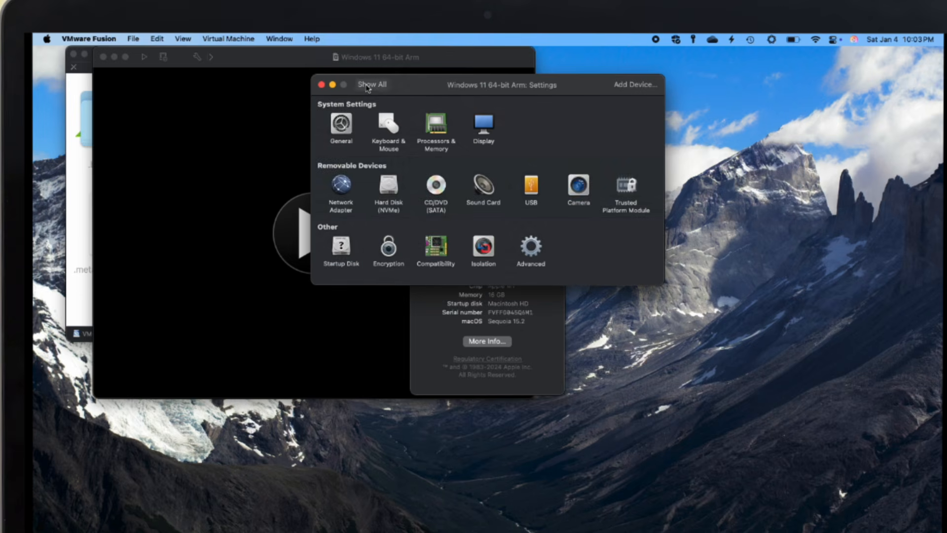
- Review the TPM, Compatibility (hardware version 21), Isolation and Advanced settings panes
click(625, 191)
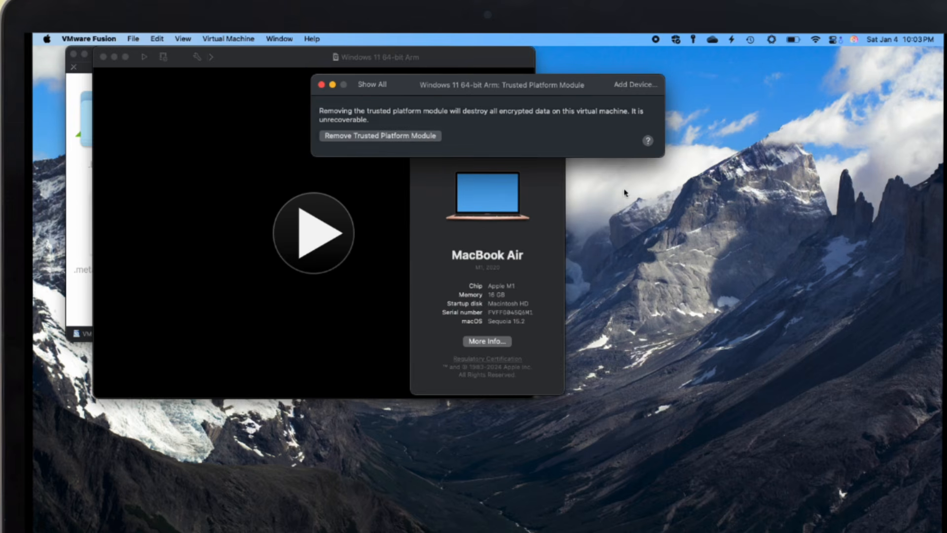
click(374, 88)
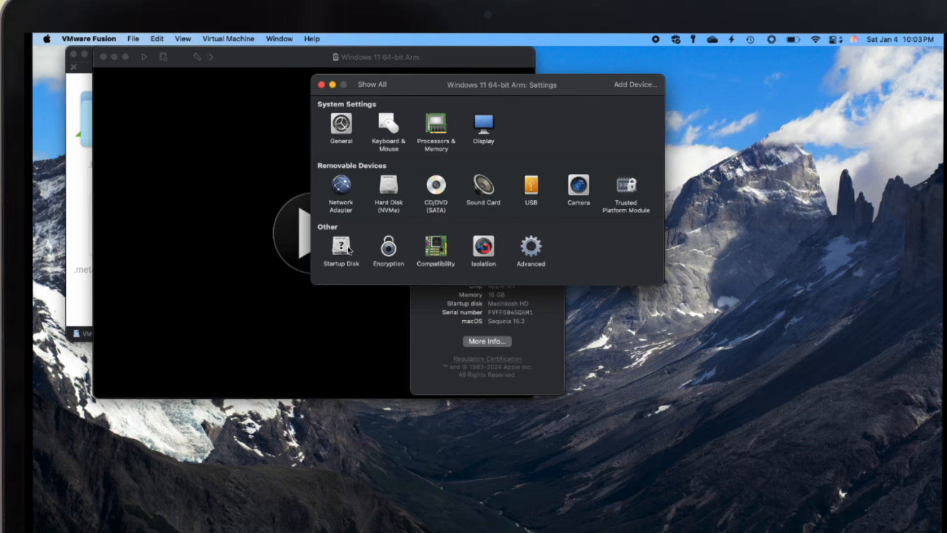
click(438, 256)
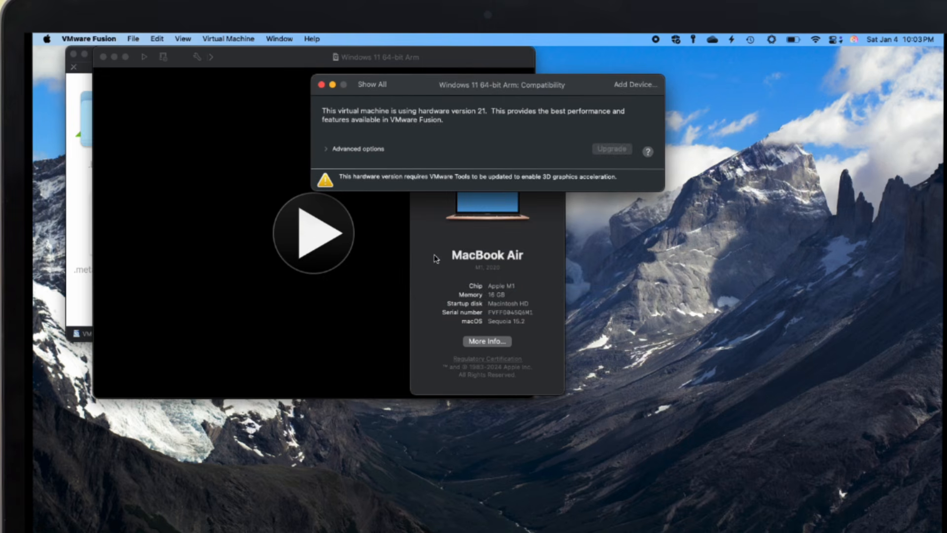
click(367, 86)
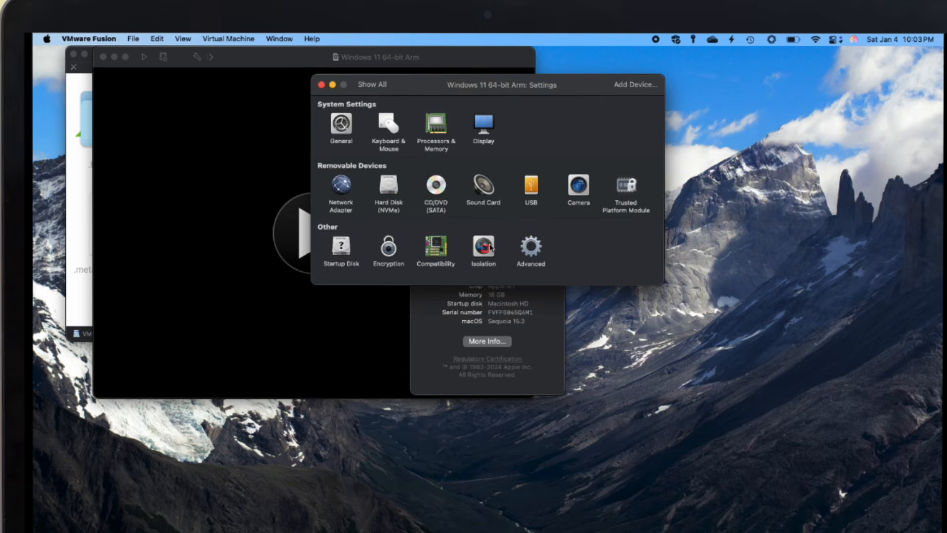
click(484, 246)
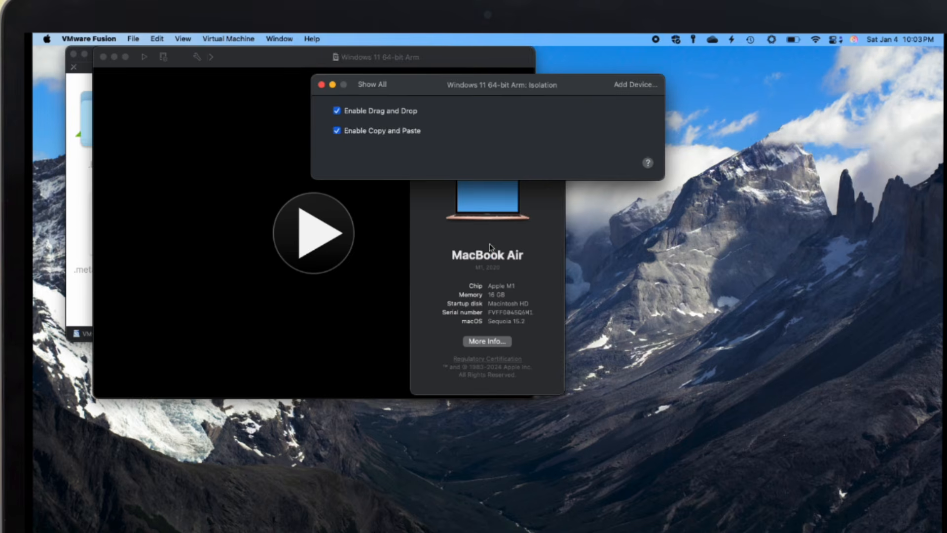
click(375, 88)
click(529, 243)
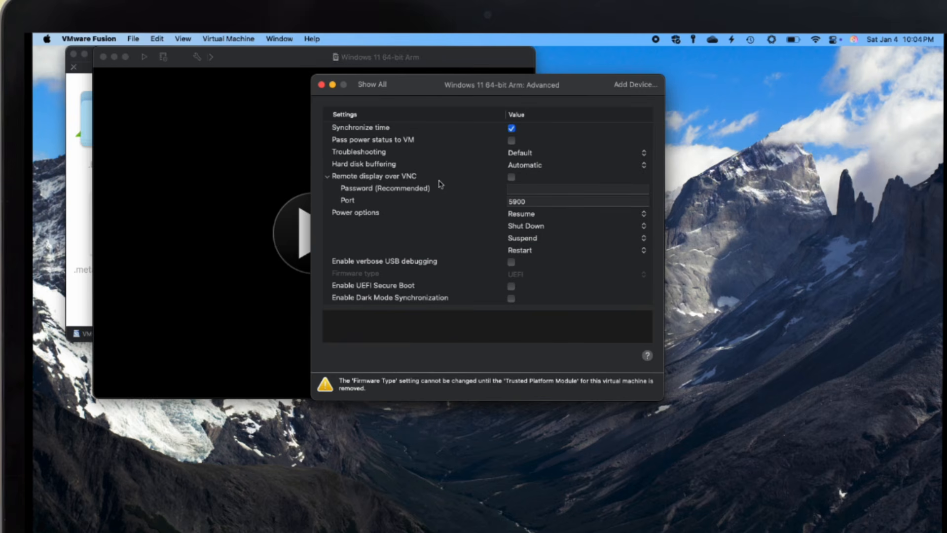
click(369, 87)
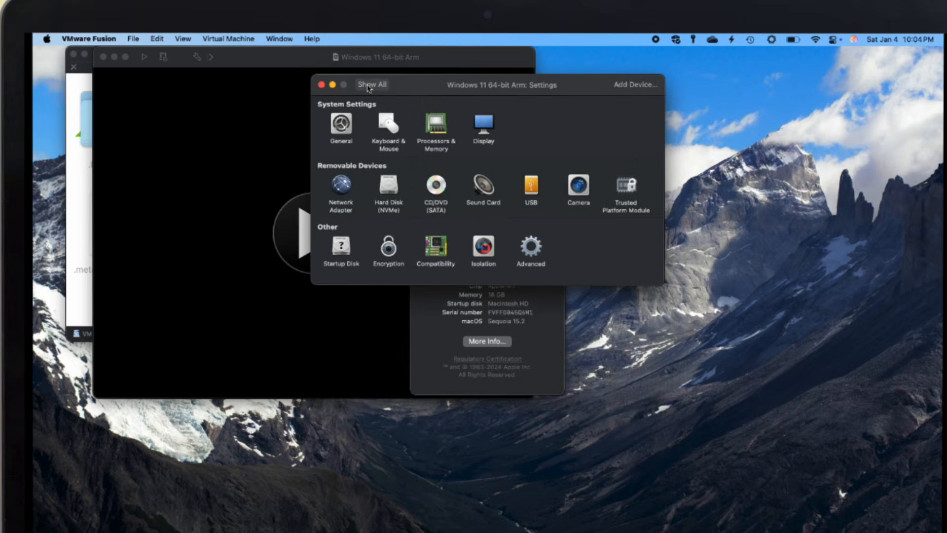
- Close the VM settings window and the About This Mac window
click(322, 85)
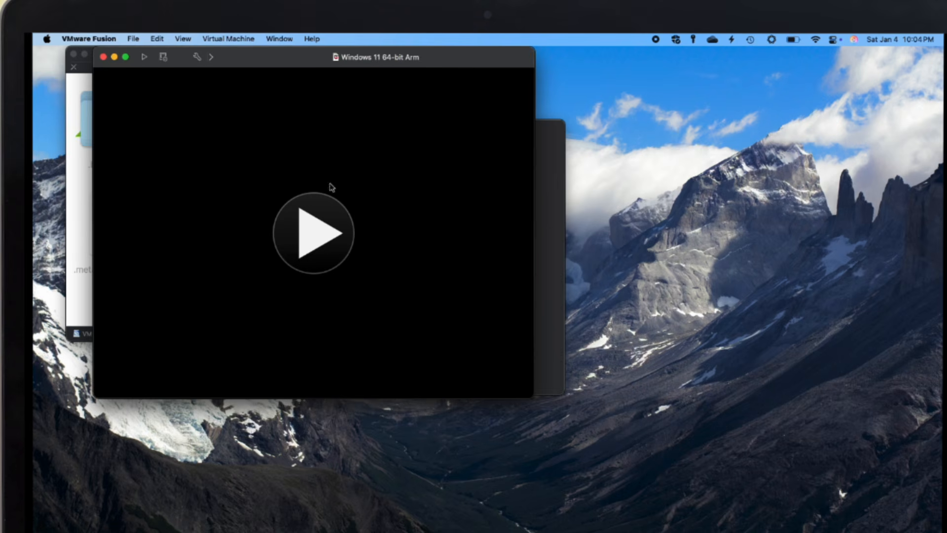
click(542, 183)
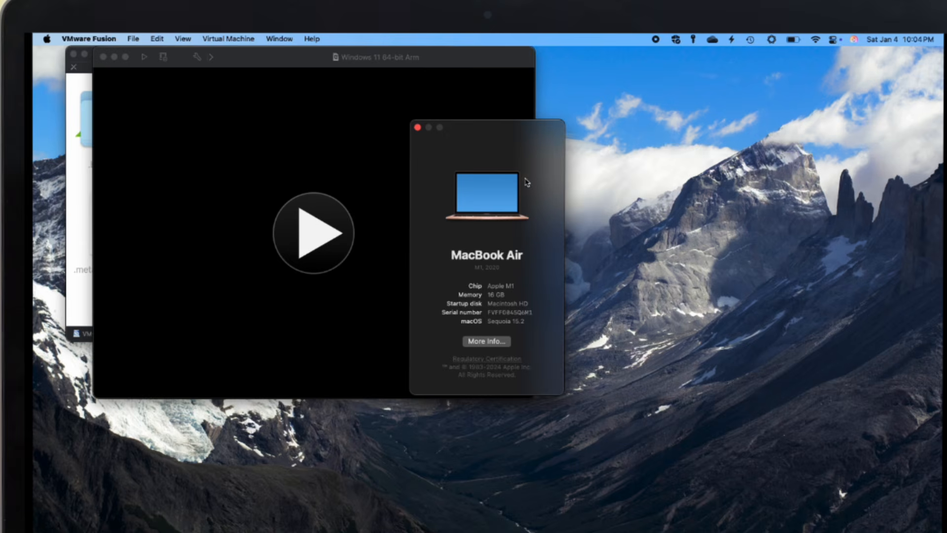
click(417, 128)
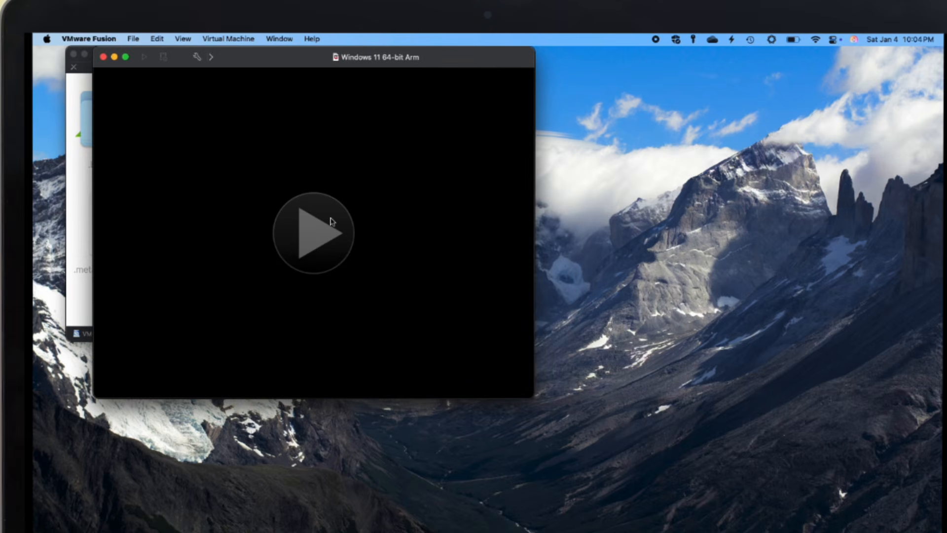
- Power on the Windows 11 VM, release the mouse, suspend it, then resume it
click(330, 221)
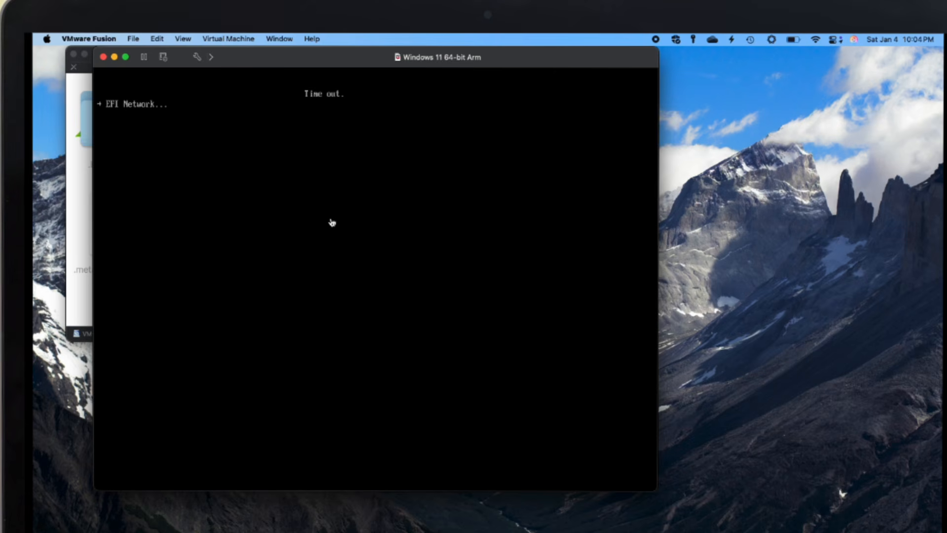
click(332, 223)
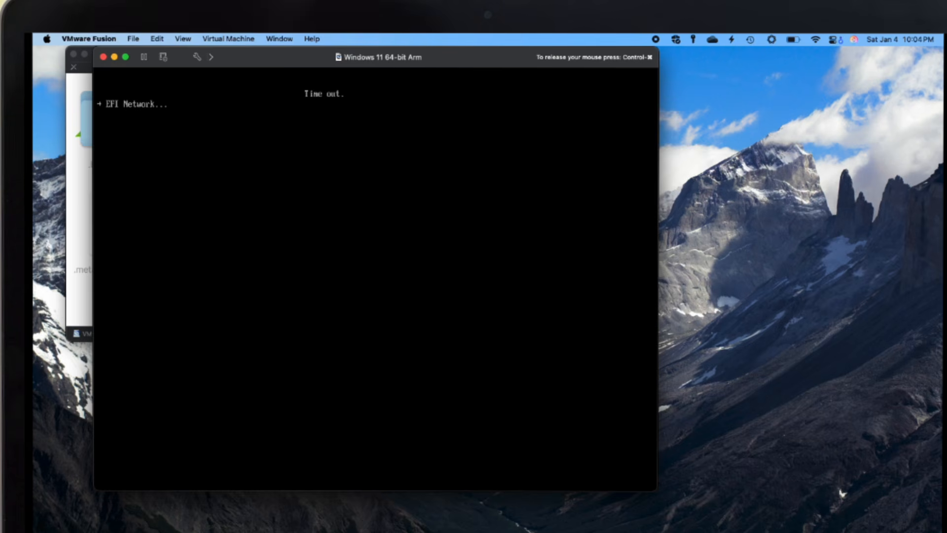
key(ctrl+super)
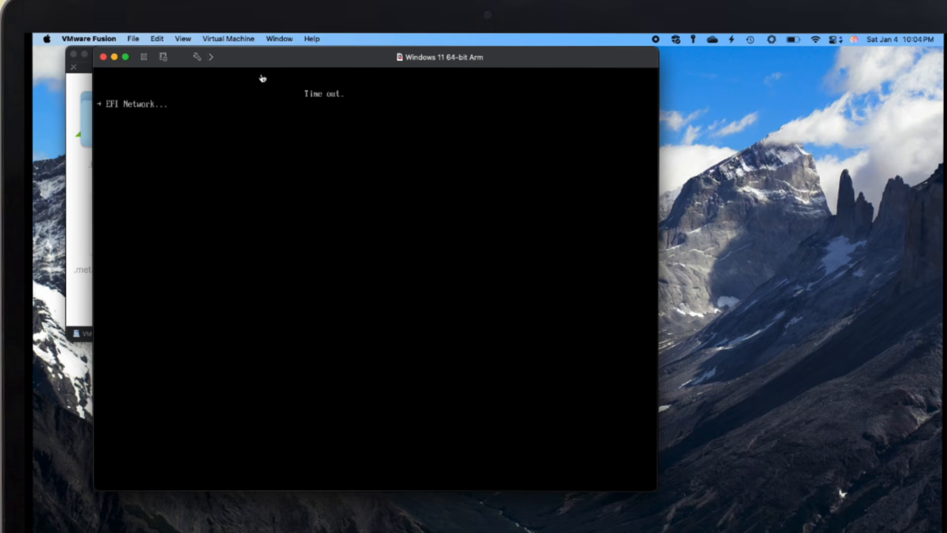
click(144, 59)
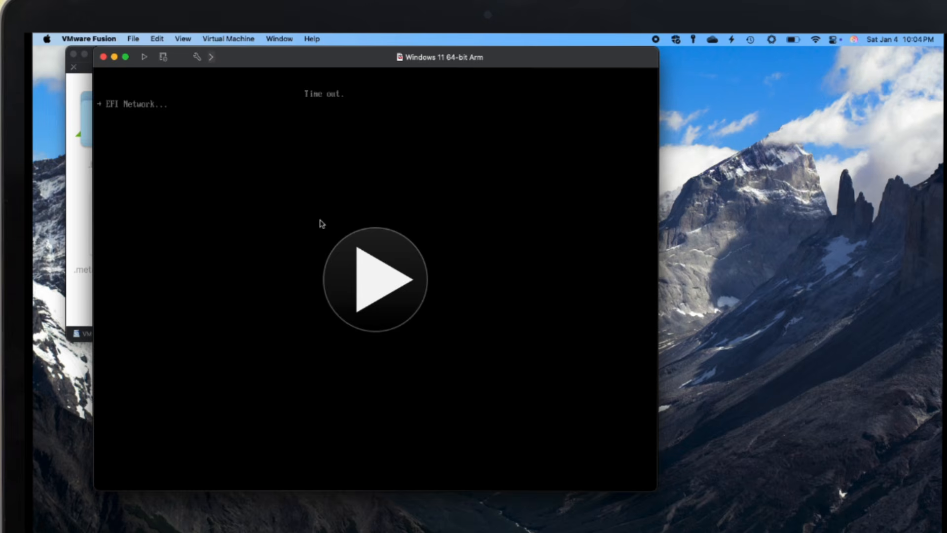
click(375, 270)
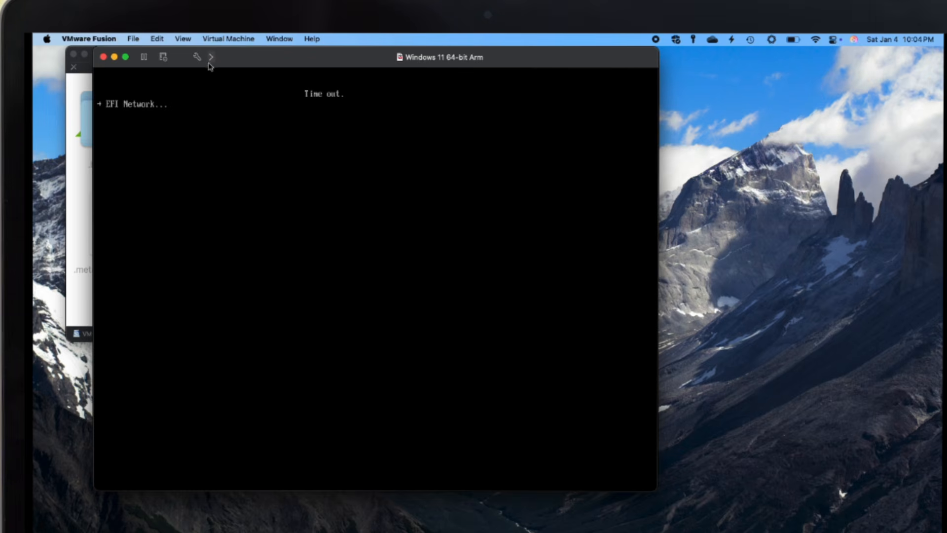
- Restart the virtual machine and click into its window for the boot-from-CD prompt
click(216, 40)
click(222, 84)
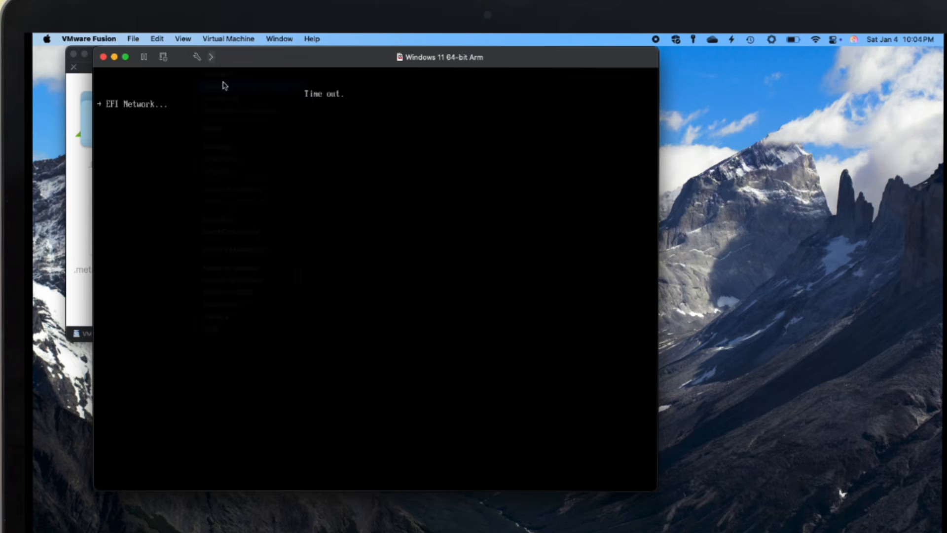
click(374, 292)
click(325, 250)
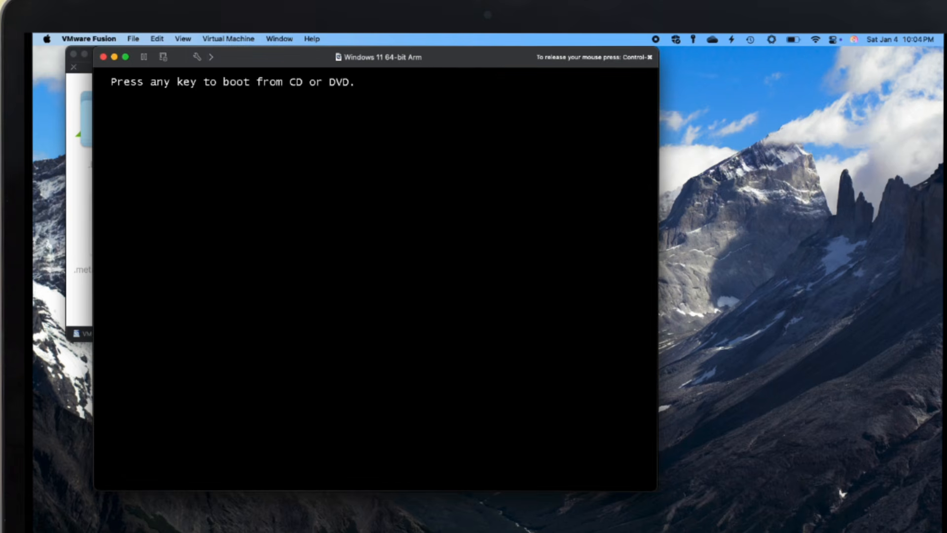
- Boot from the disc, keep default language and US keyboard, and skip the product key
key(Return)
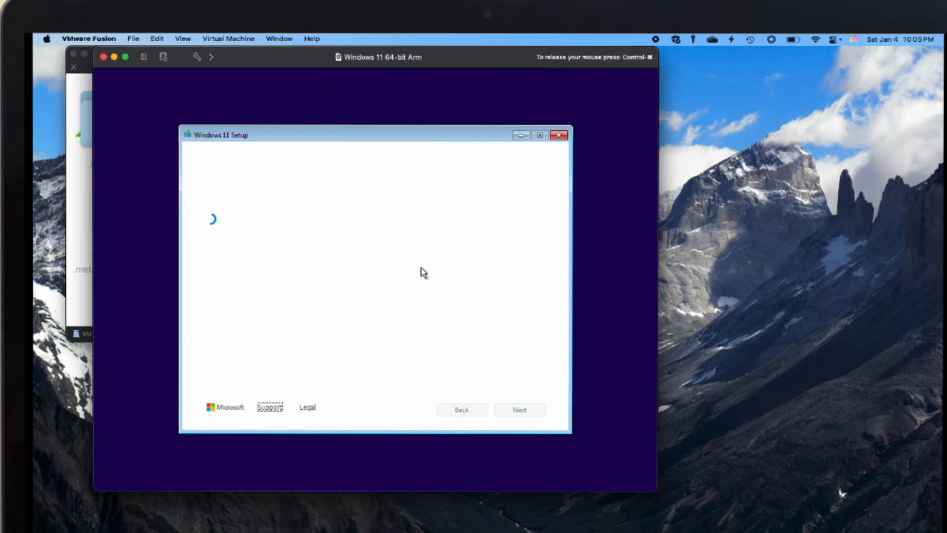
click(532, 414)
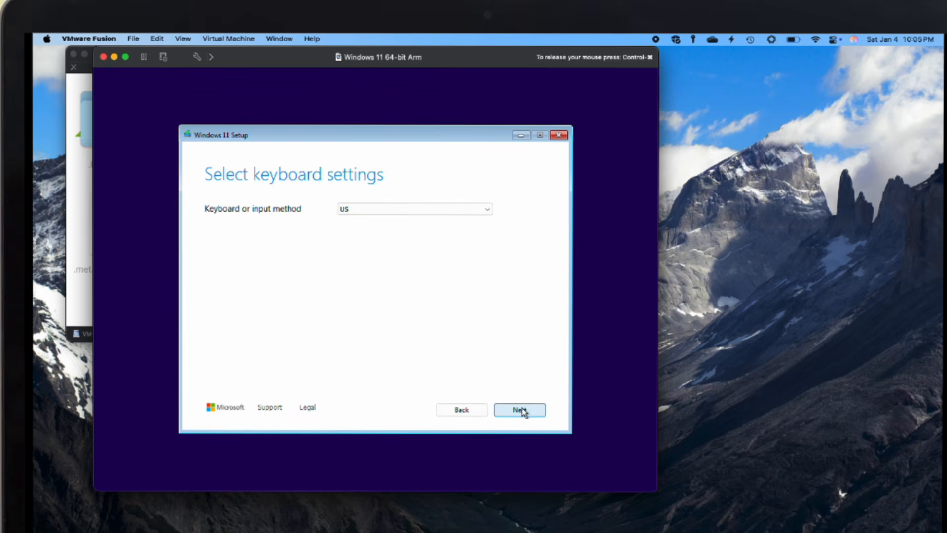
click(521, 410)
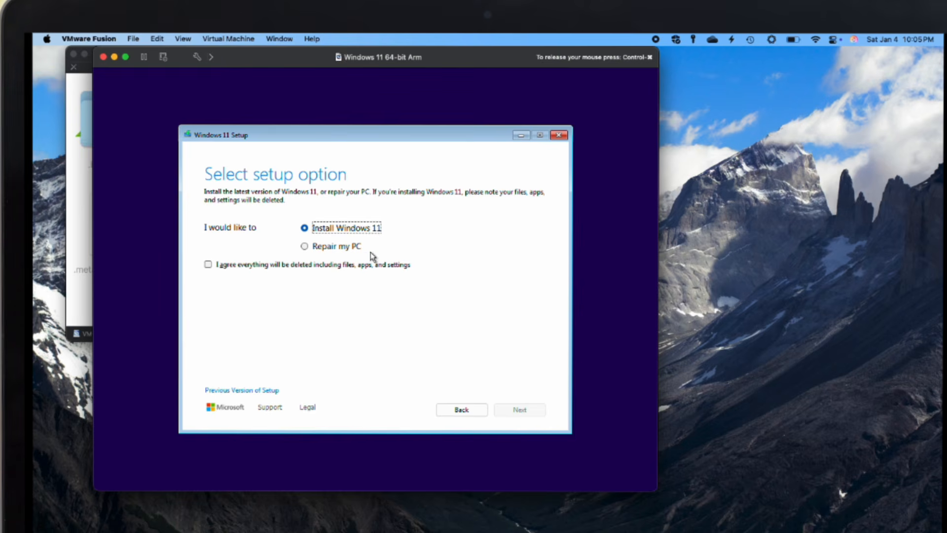
click(377, 265)
click(536, 411)
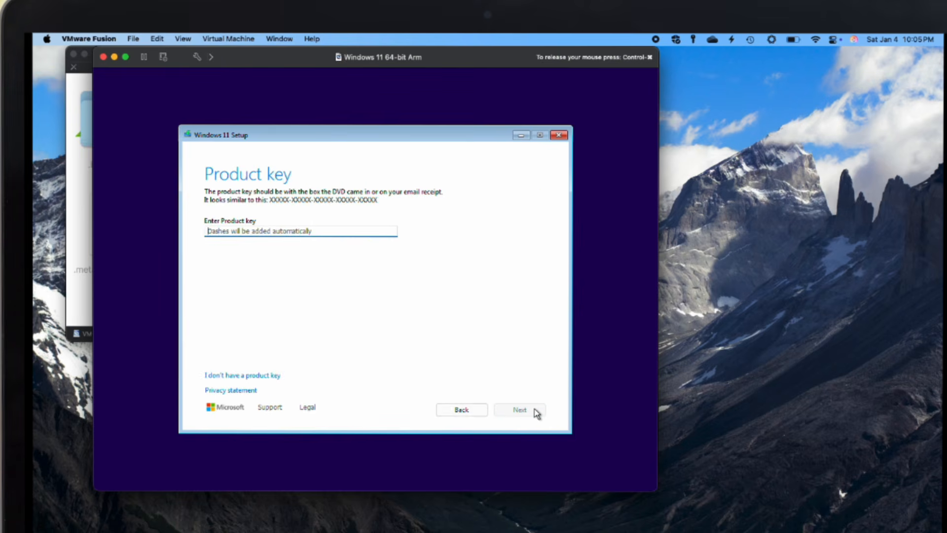
click(271, 376)
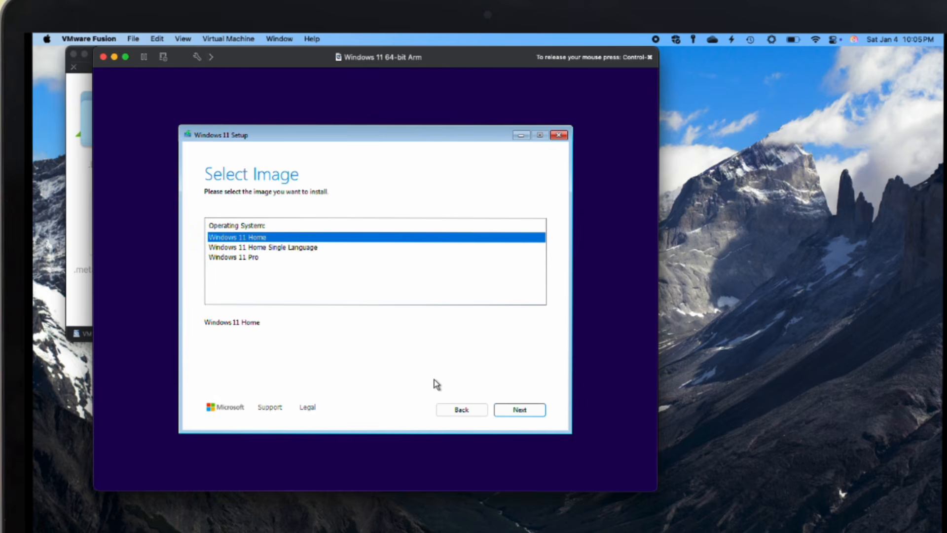
- Choose Windows 11 Pro, accept the license, and install onto Disk 0's unallocated space
click(252, 258)
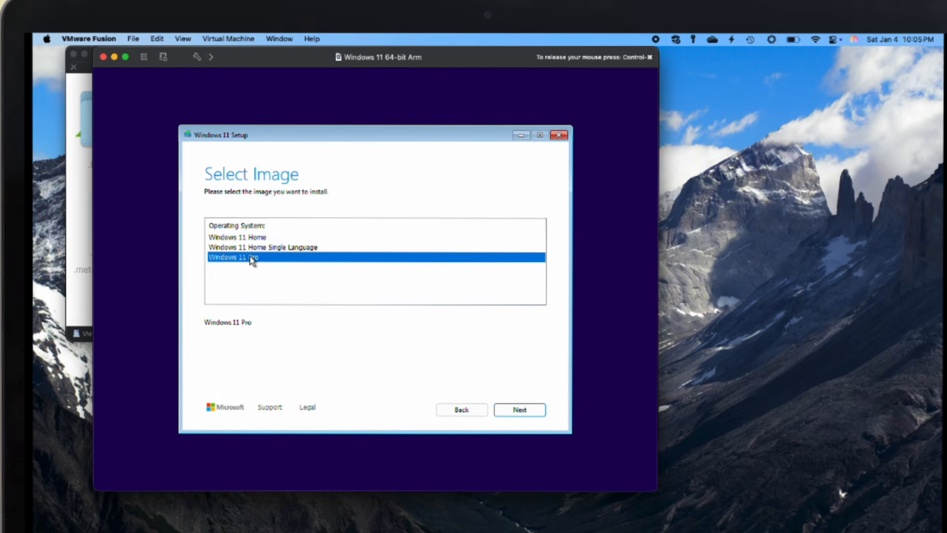
click(523, 412)
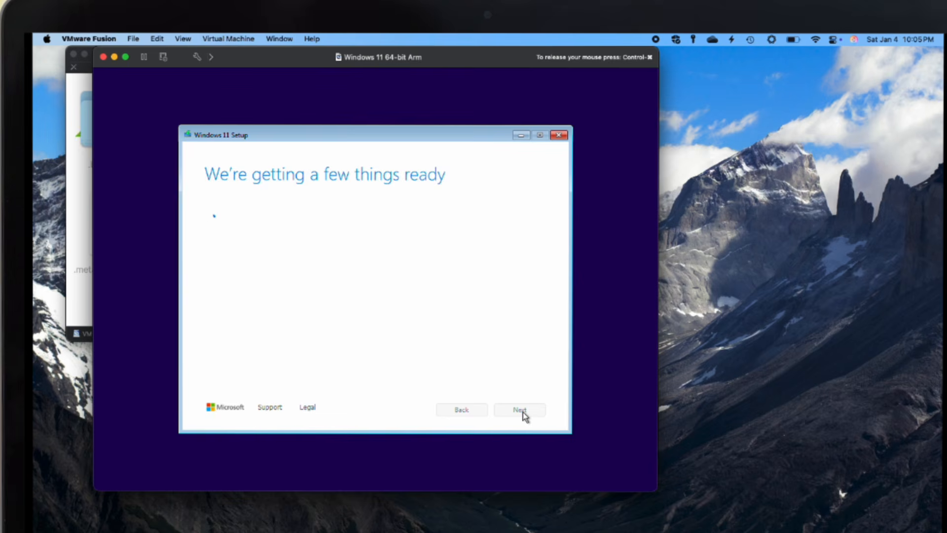
click(523, 413)
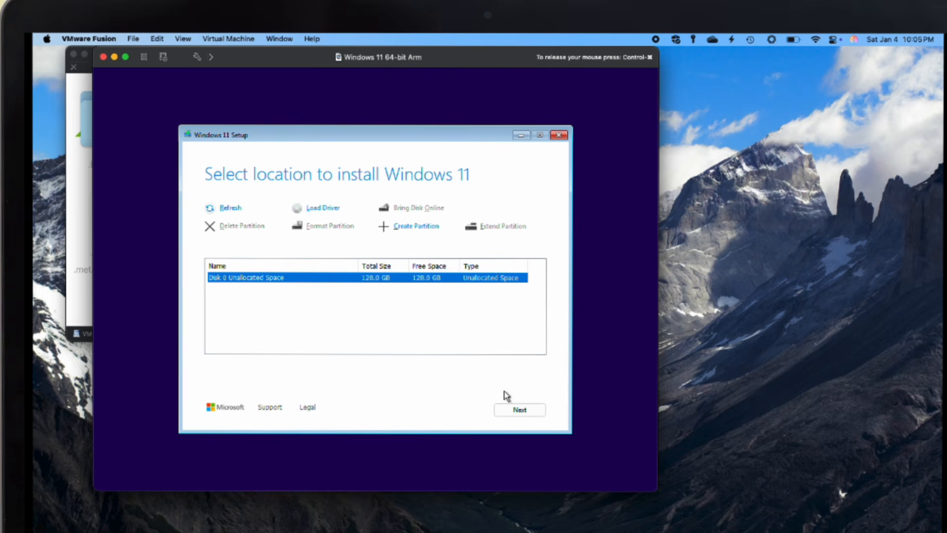
click(513, 413)
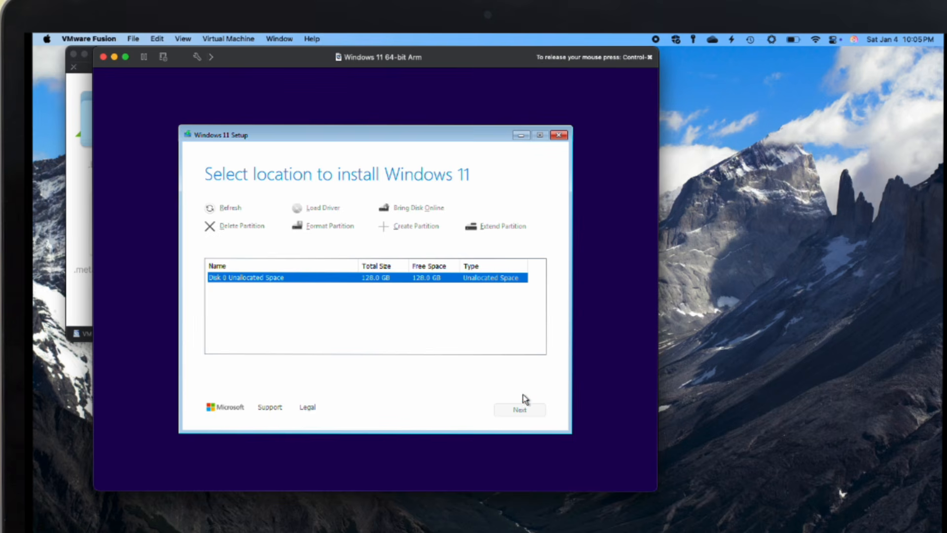
click(523, 411)
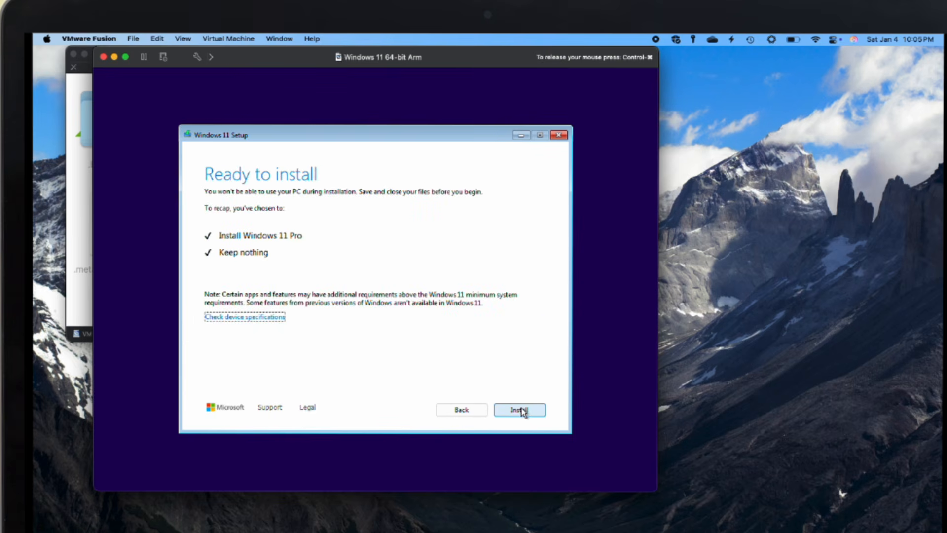
click(520, 410)
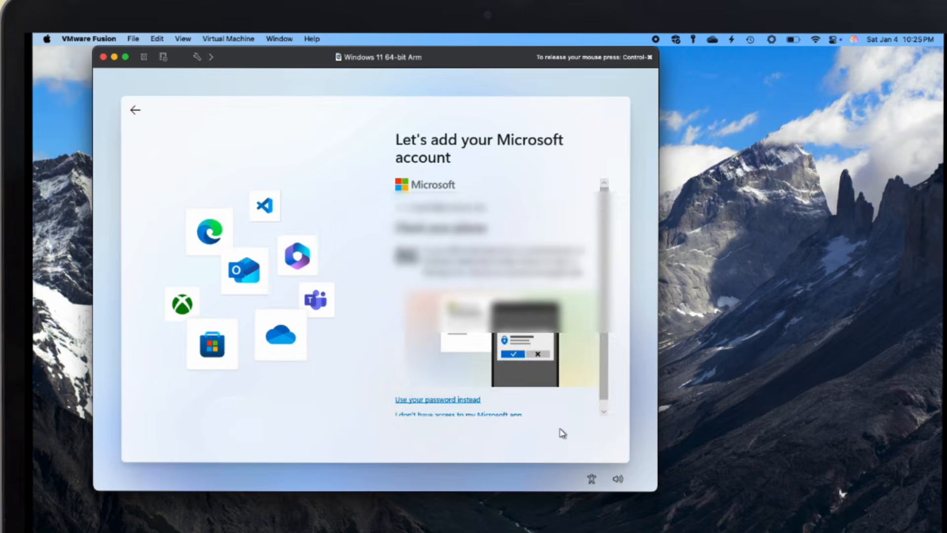
- Finish the Windows welcome screens, then maximize and restore the VM window
click(561, 432)
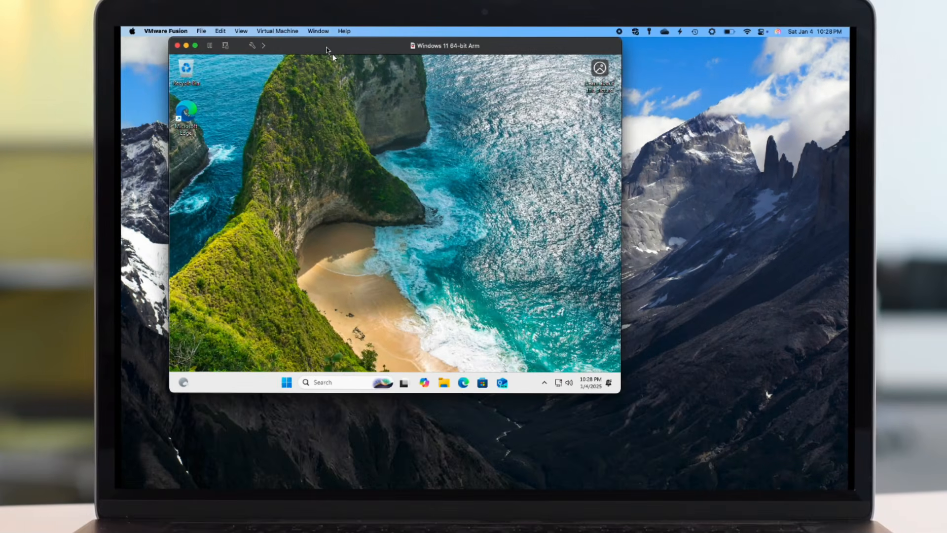
double_click(327, 48)
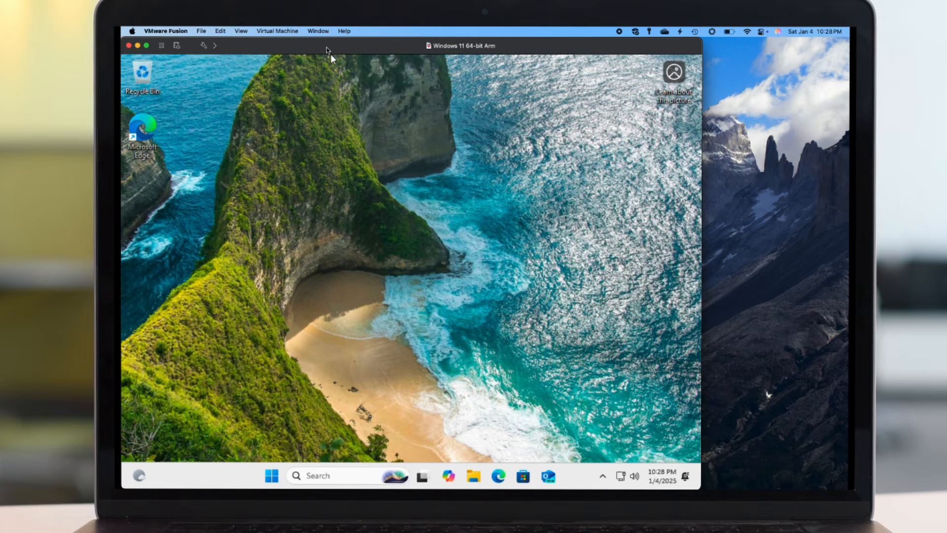
double_click(326, 47)
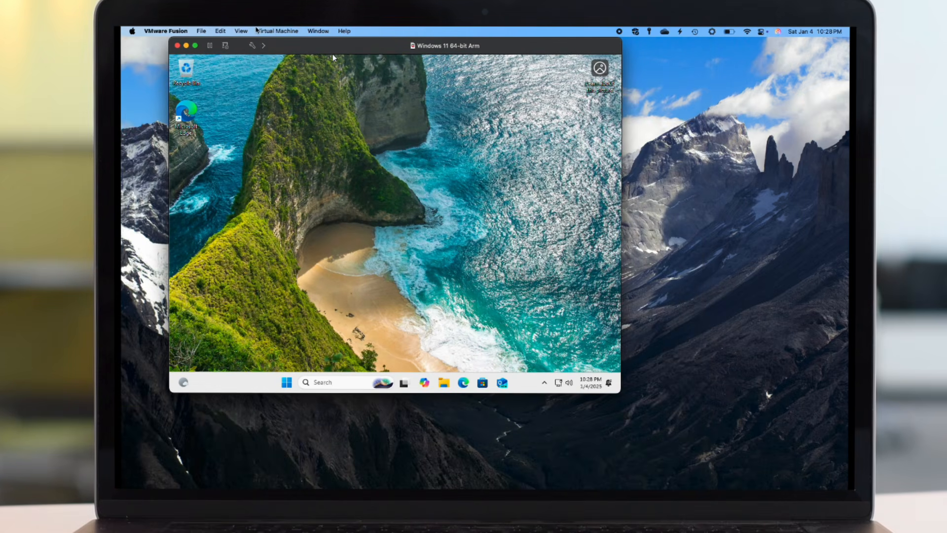
click(267, 31)
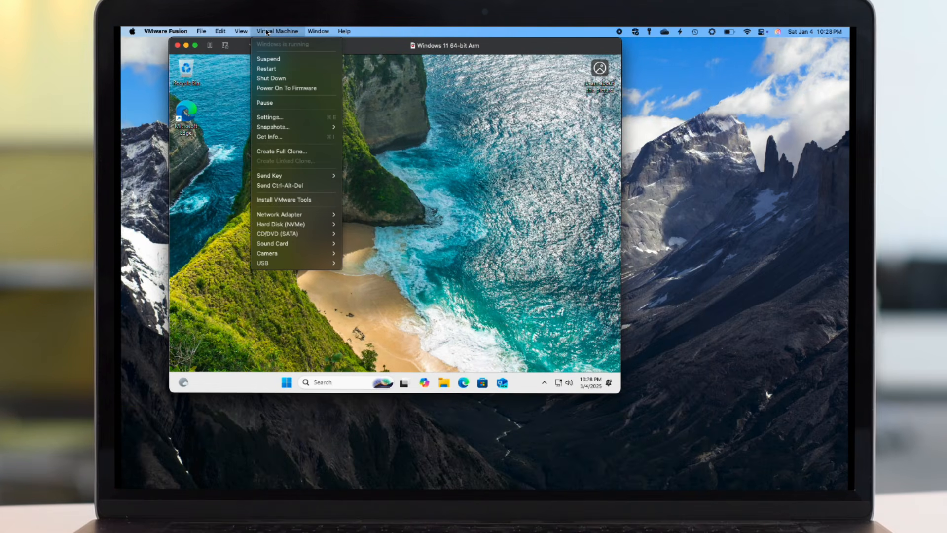
- Start the VMware Tools install and run its setup program from the mounted disc
click(297, 201)
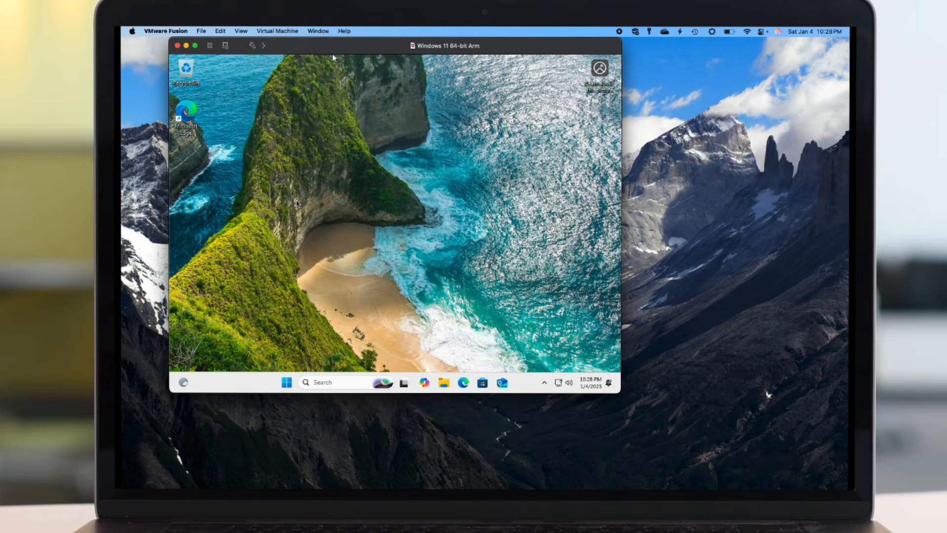
click(426, 263)
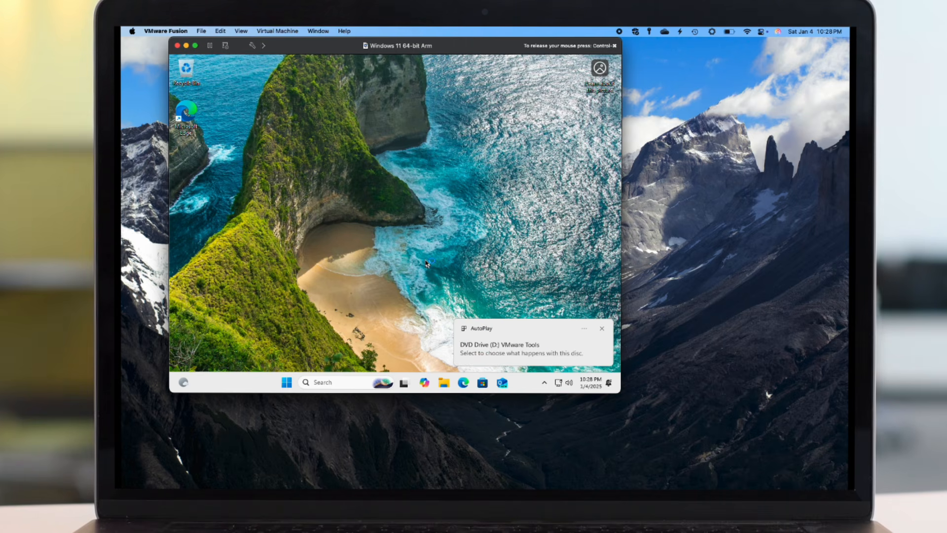
click(514, 355)
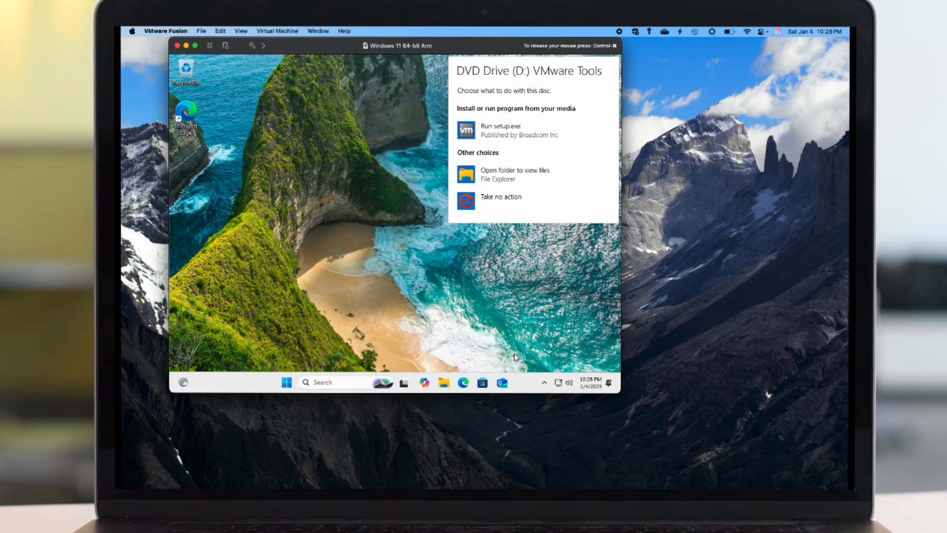
click(484, 129)
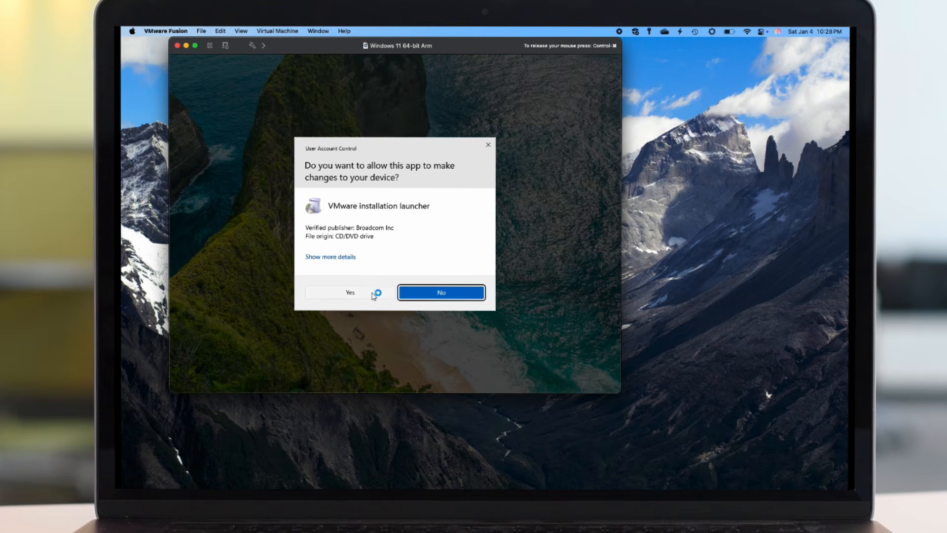
click(373, 295)
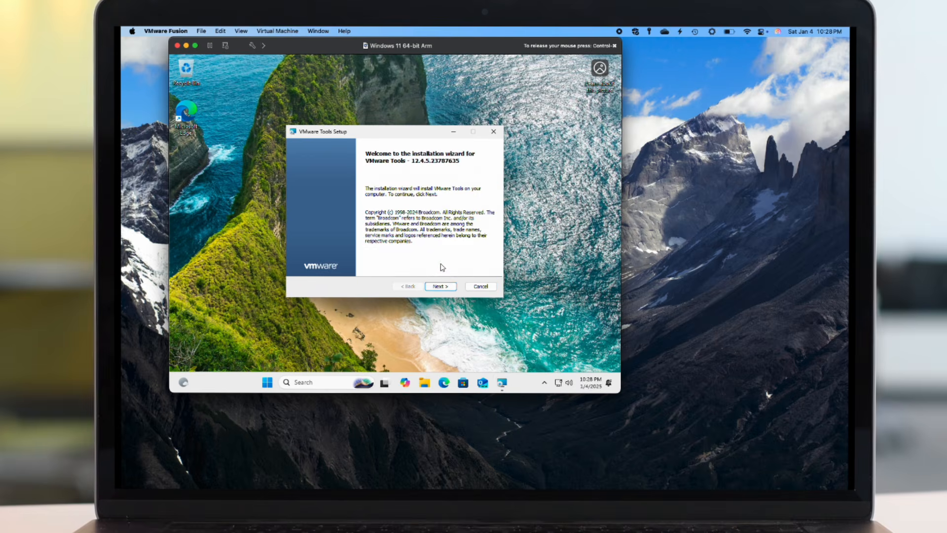
- Complete the VMware Tools wizard with the default setup type, then restart Windows
click(445, 287)
click(445, 288)
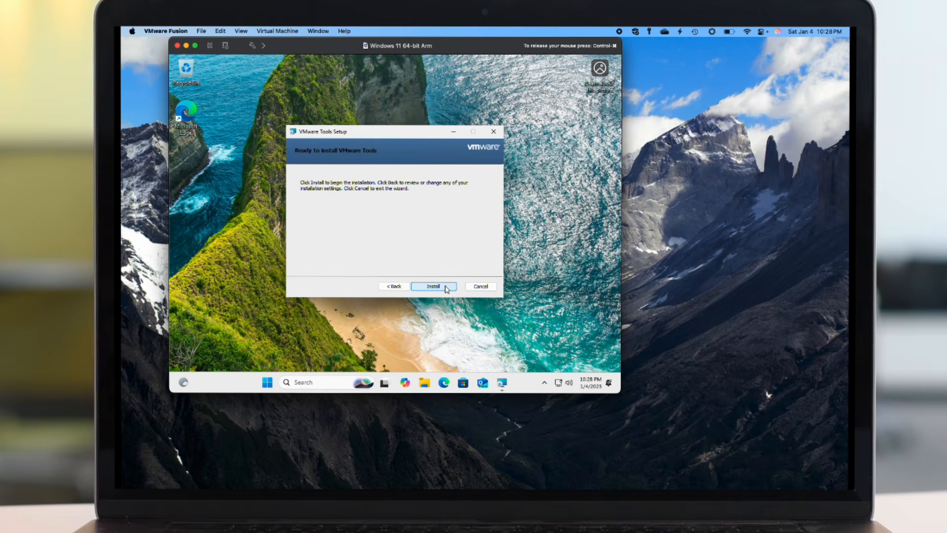
click(445, 287)
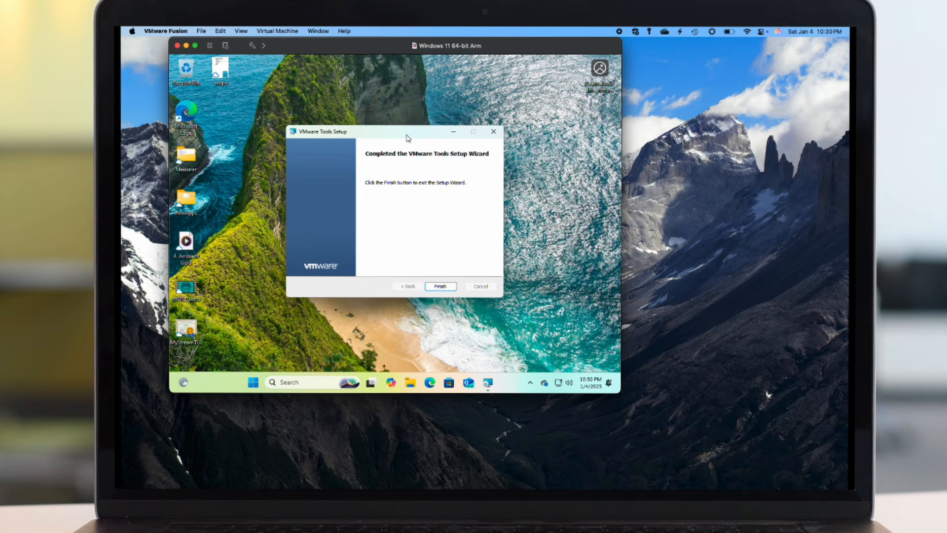
click(442, 287)
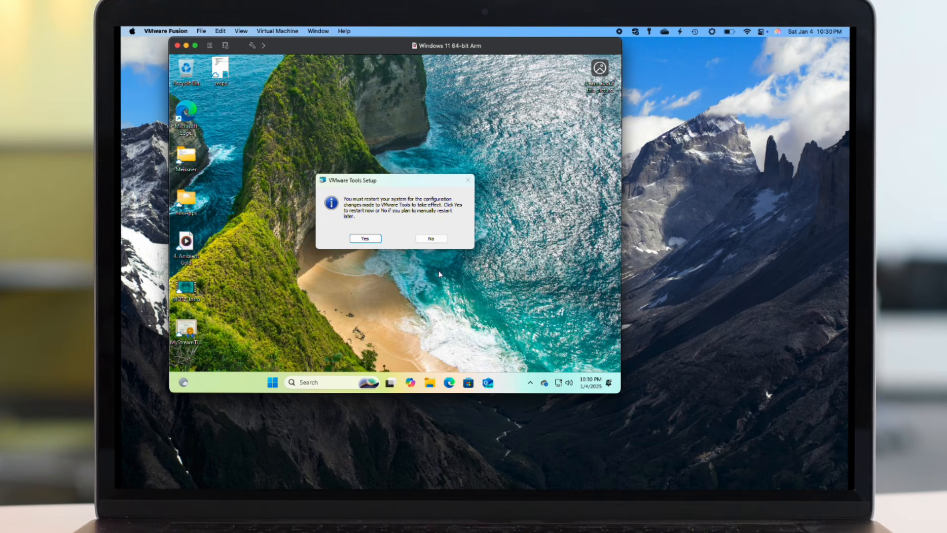
click(368, 240)
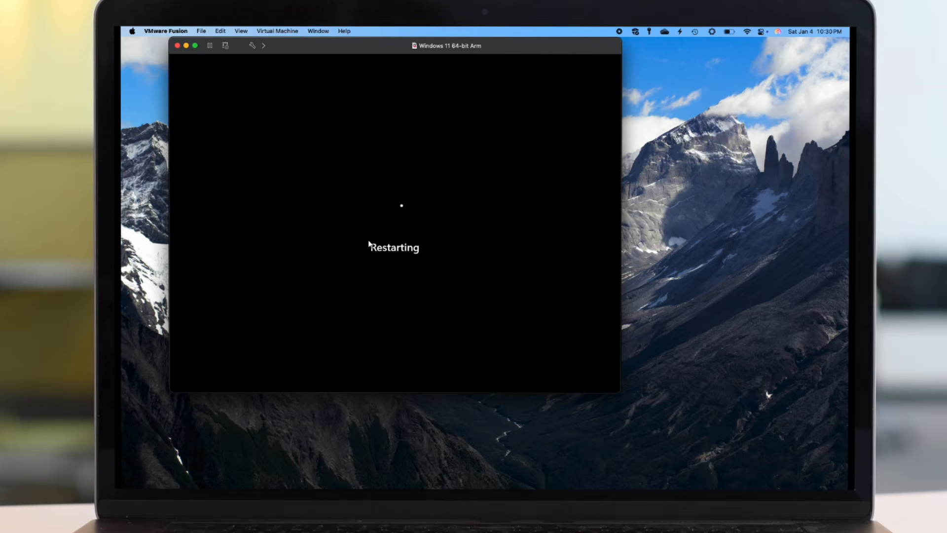
- Click into the VM, dismiss the lock screen, and enter the account PIN
click(369, 244)
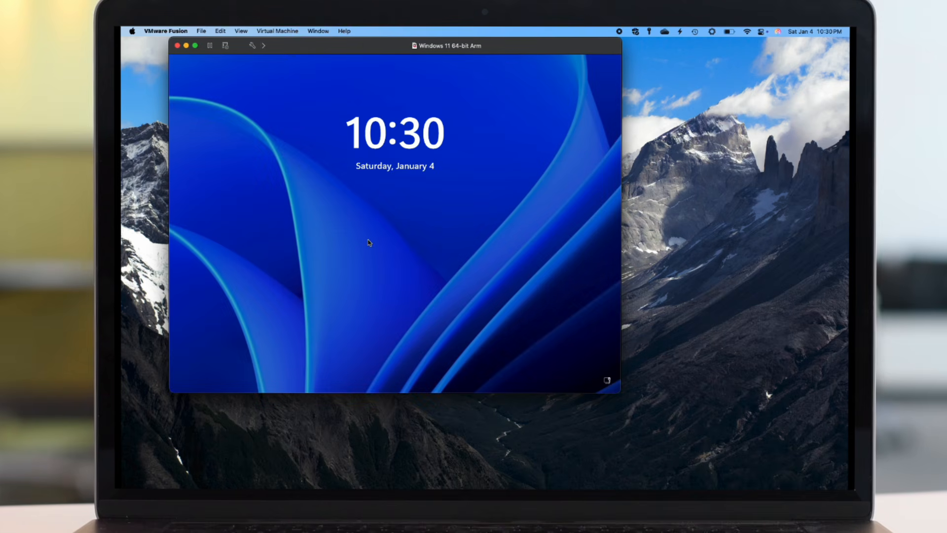
click(369, 243)
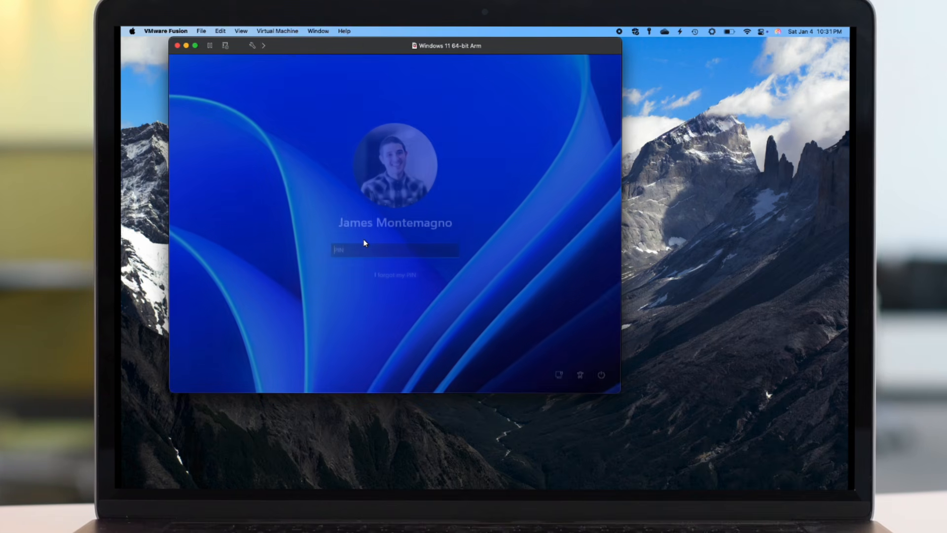
text(•••••)
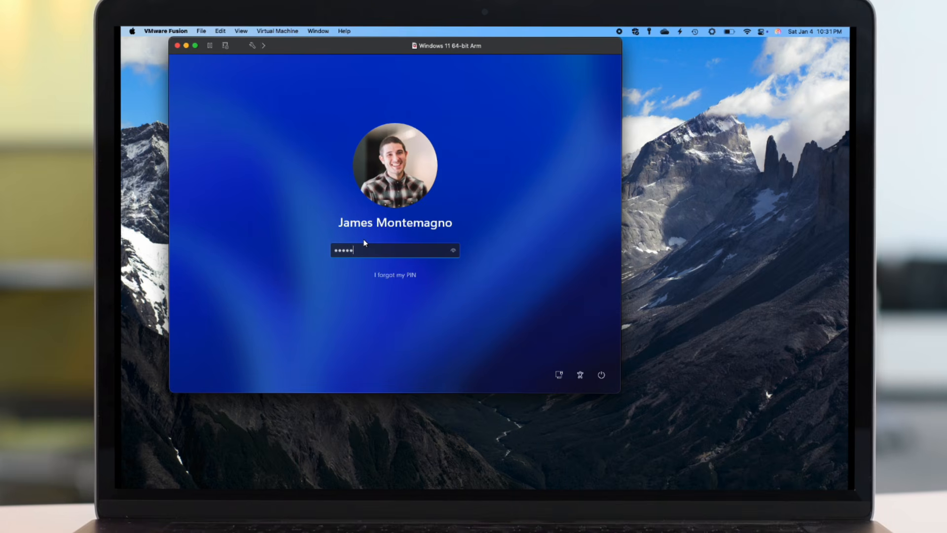
text(•)
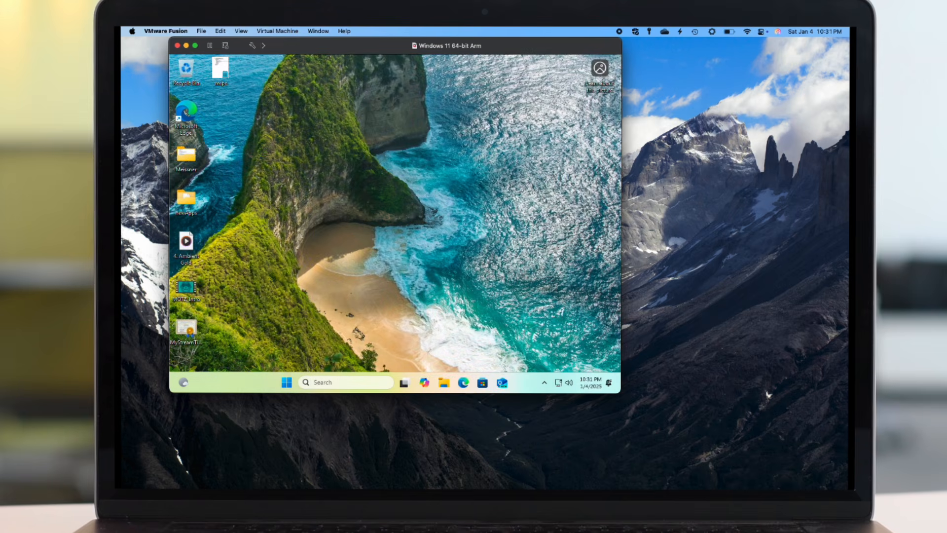
- Zoom and unzoom the VM window twice to check desktop rescaling, then suspend the VM
double_click(357, 45)
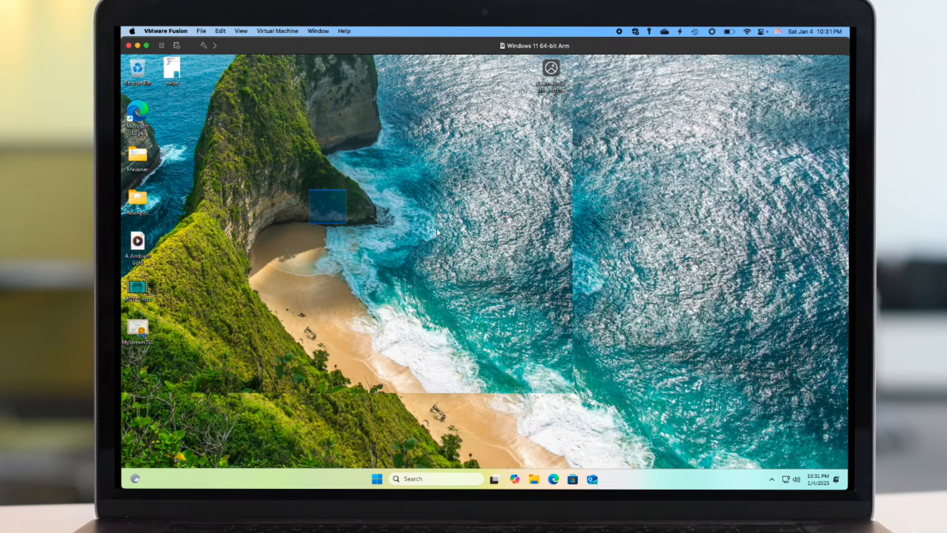
double_click(417, 48)
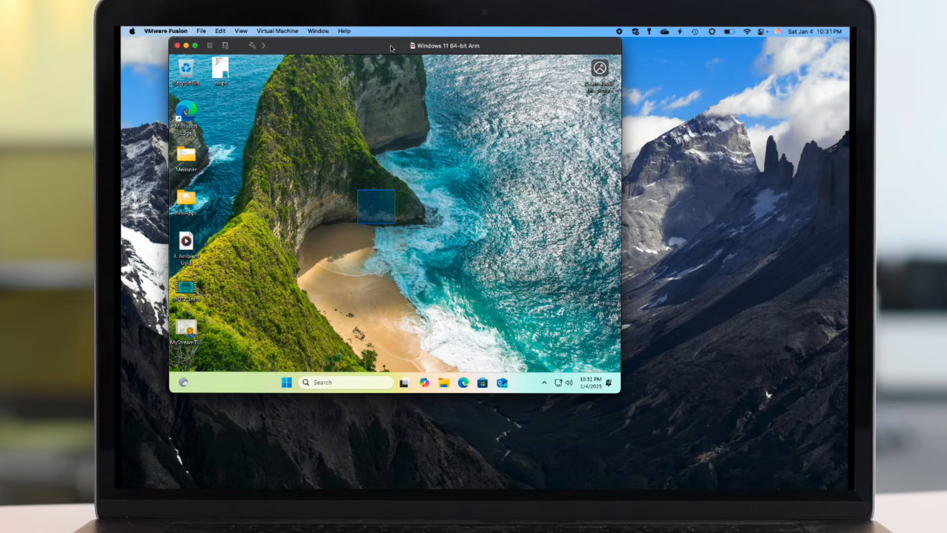
double_click(392, 48)
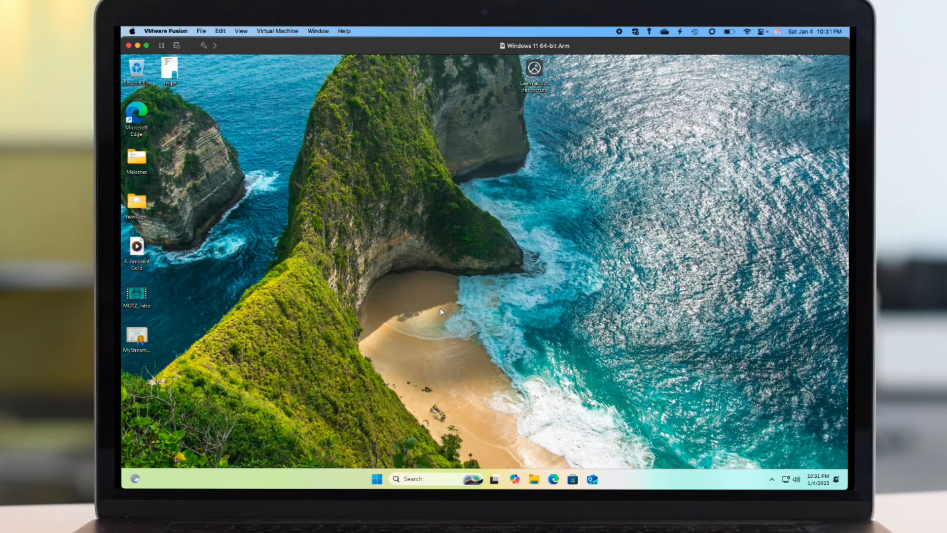
double_click(300, 49)
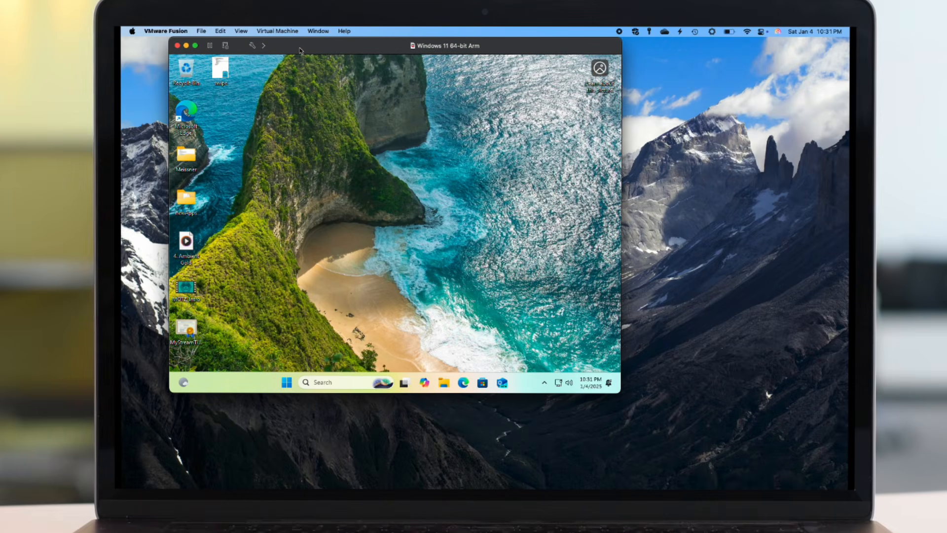
click(210, 46)
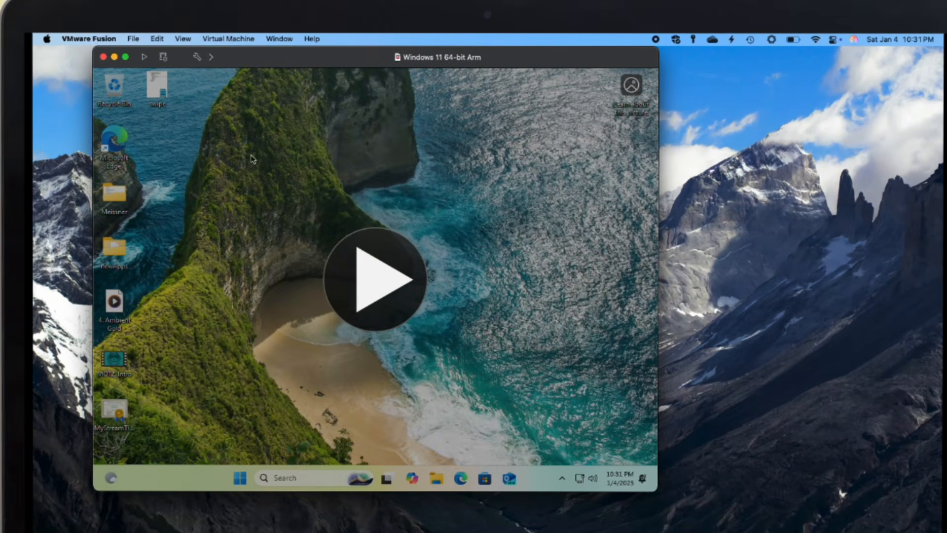
click(113, 39)
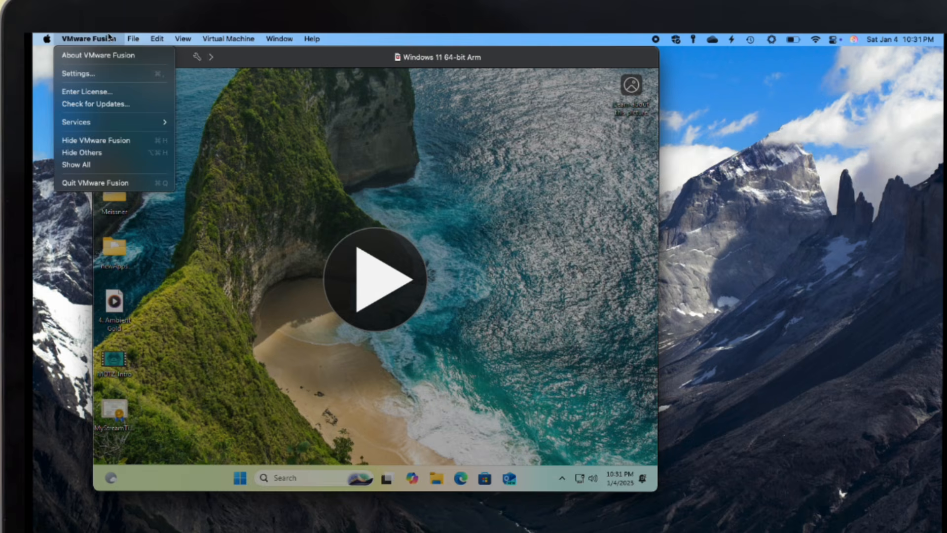
click(114, 74)
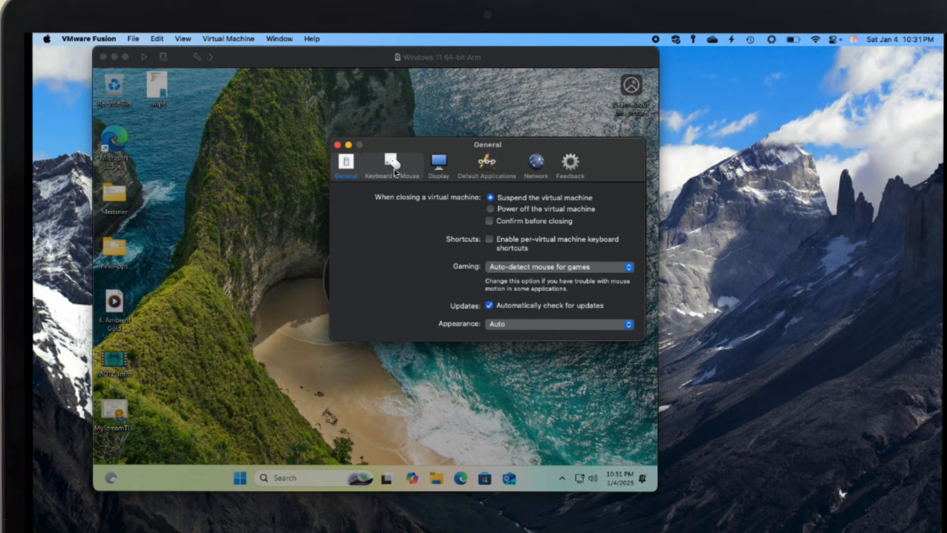
click(397, 170)
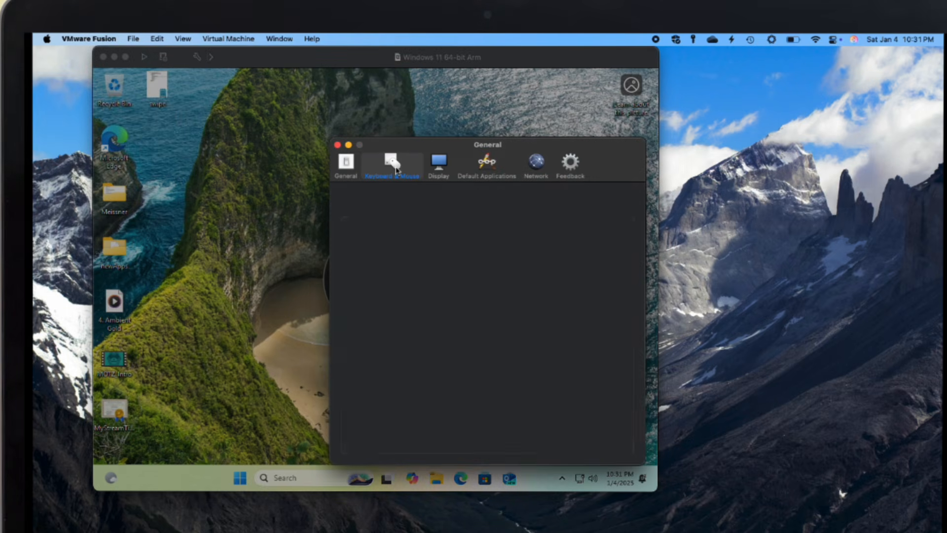
click(434, 168)
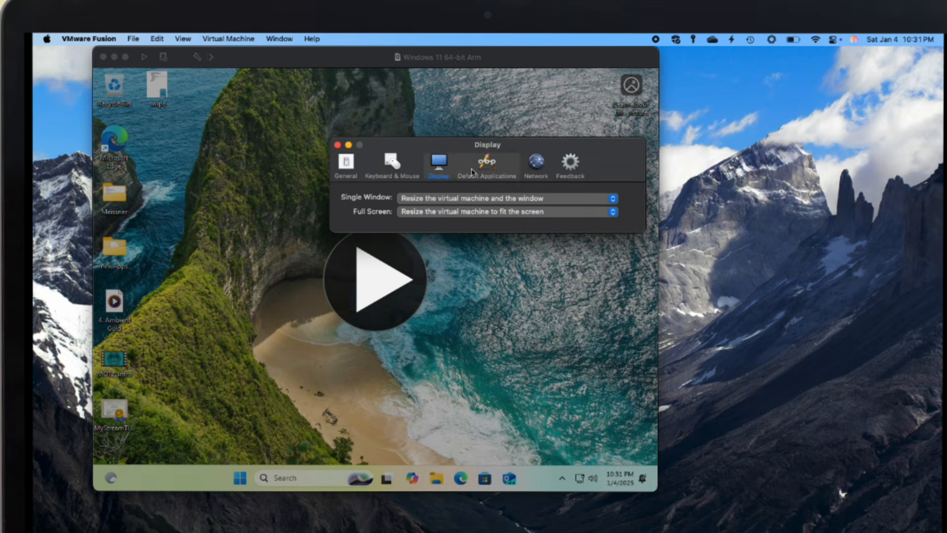
click(473, 170)
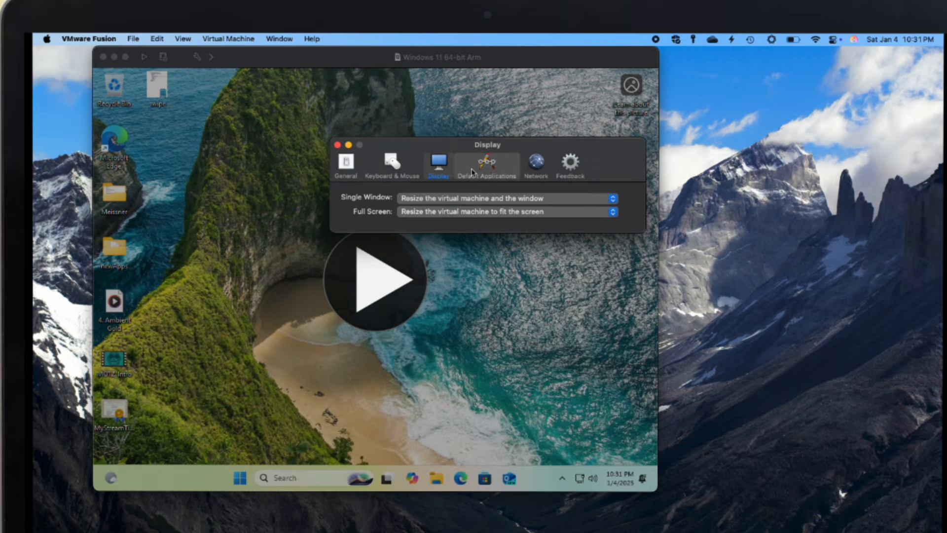
click(537, 171)
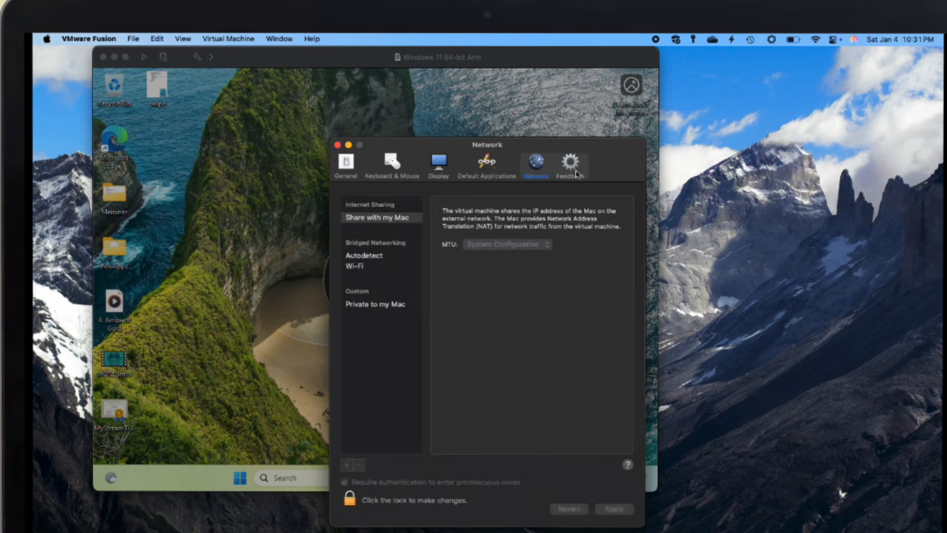
click(572, 170)
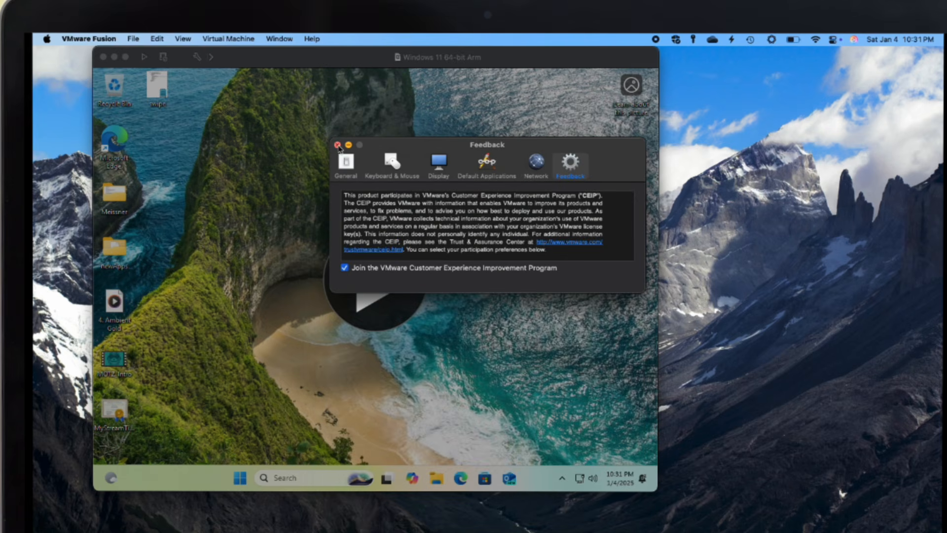
click(338, 145)
click(228, 39)
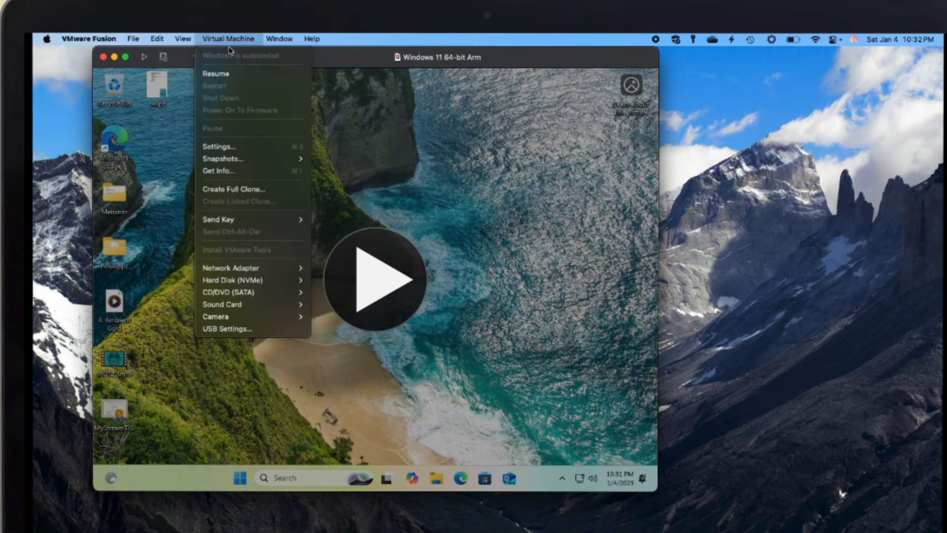
click(241, 144)
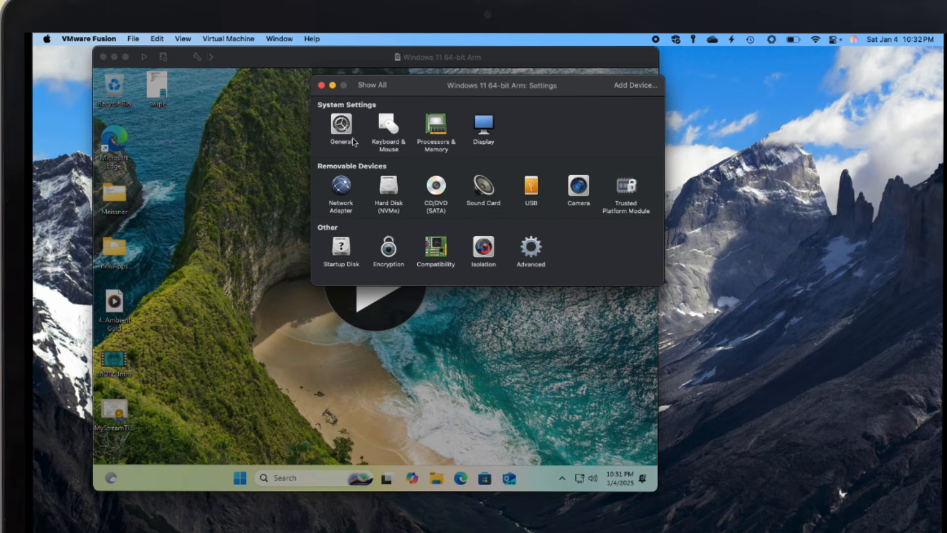
click(441, 139)
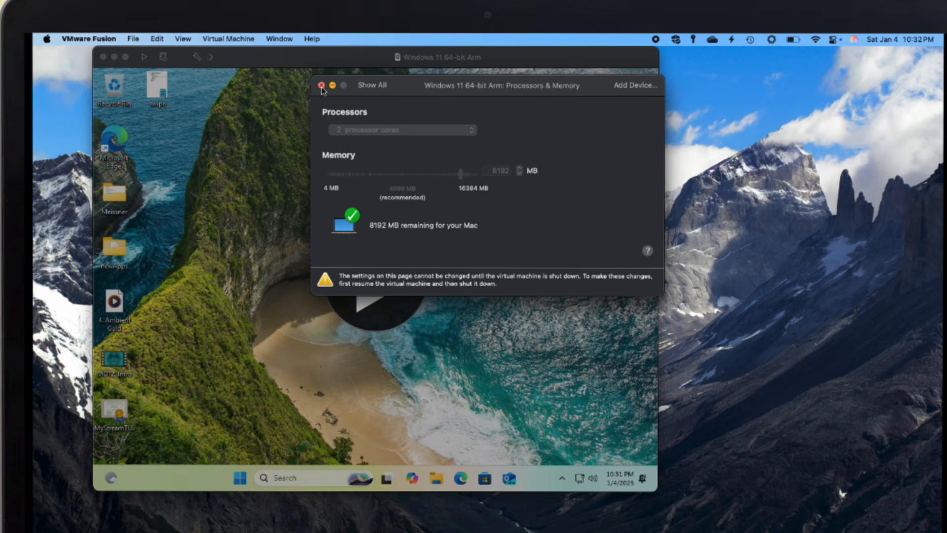
click(321, 86)
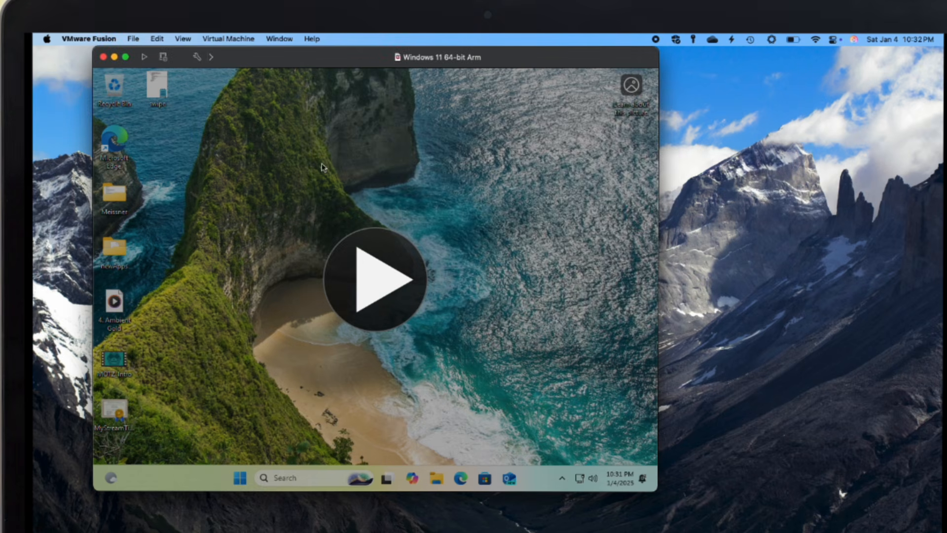
- Resume the VM and shut Windows down via Start > Power > Shut down
click(374, 281)
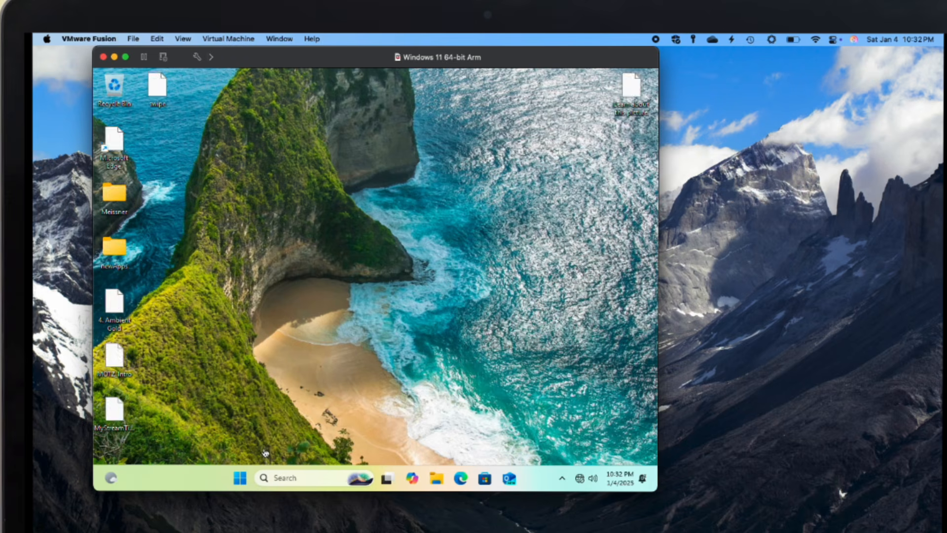
click(240, 477)
click(514, 441)
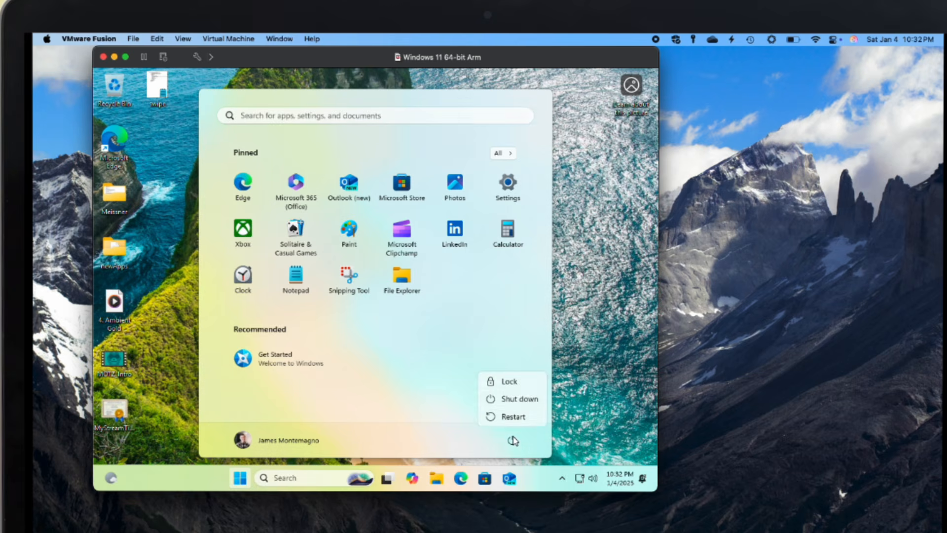
click(514, 395)
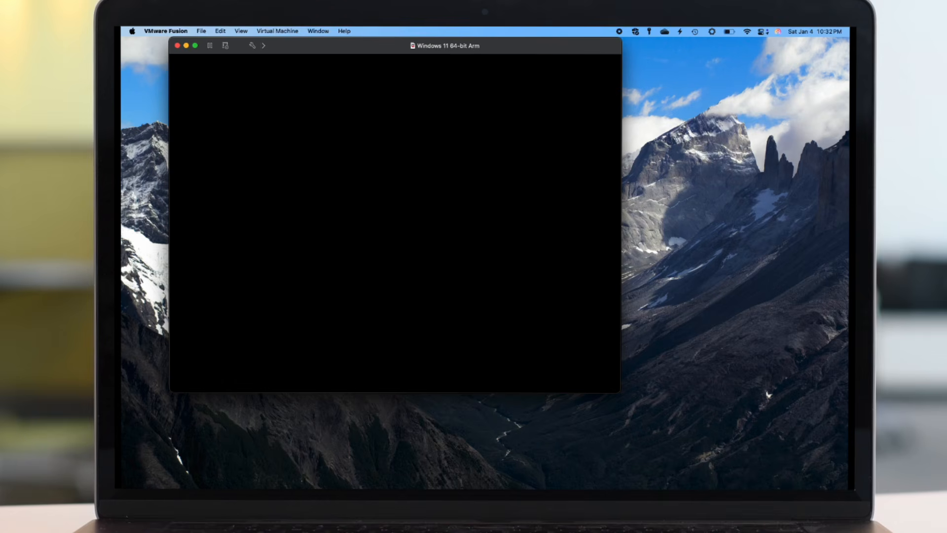
click(277, 31)
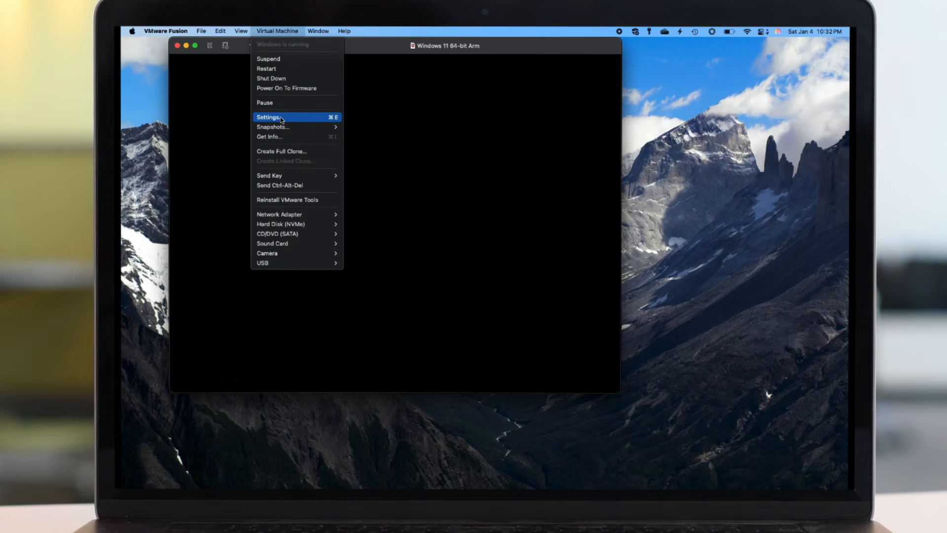
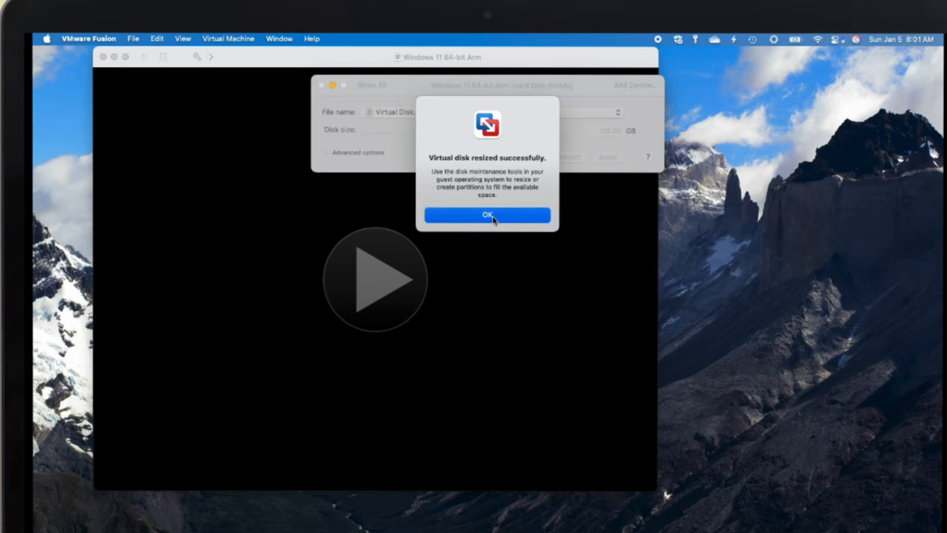
- Dismiss the disk-resized alert, close the Hard Disk settings, and power on the Windows 11 VM
click(326, 155)
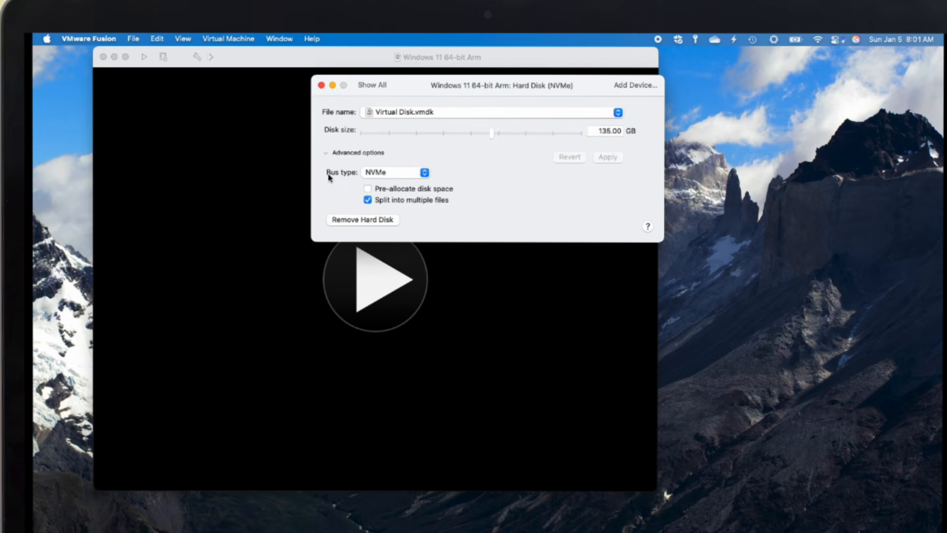
click(322, 85)
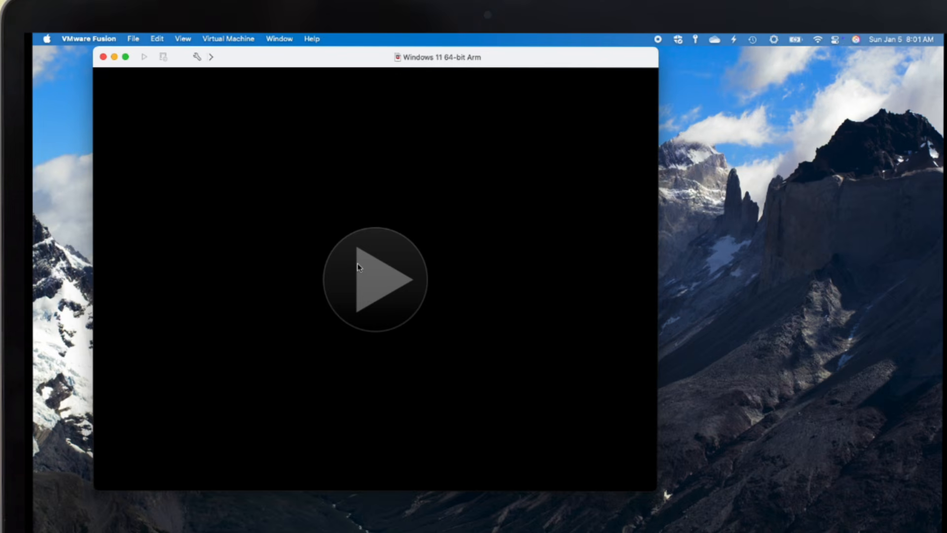
click(398, 302)
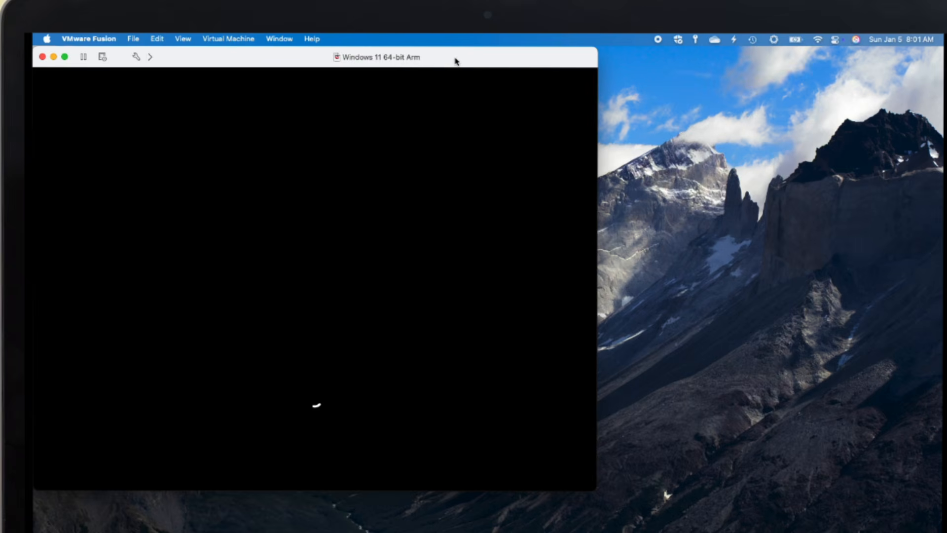
- Enlarge the VM window and sign in to Windows with the account PIN
double_click(455, 61)
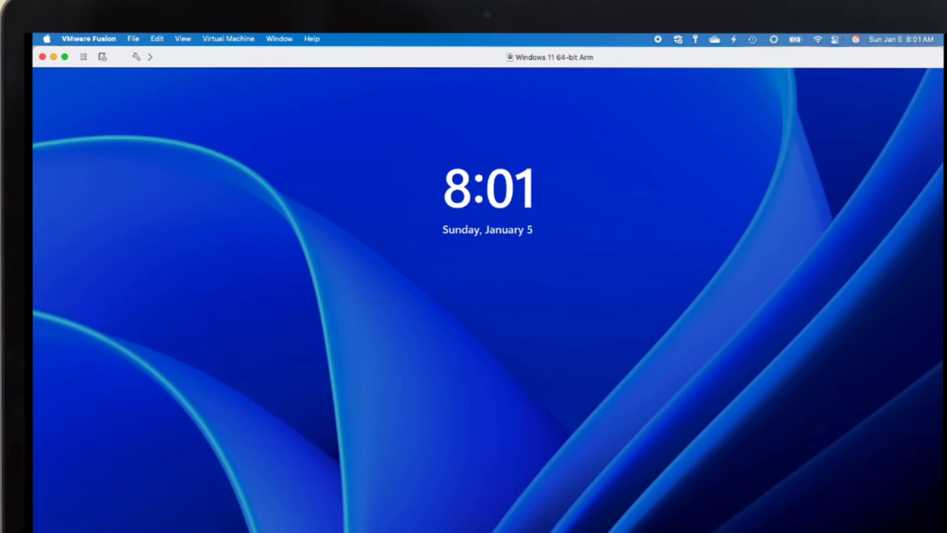
key(Return)
text(••)
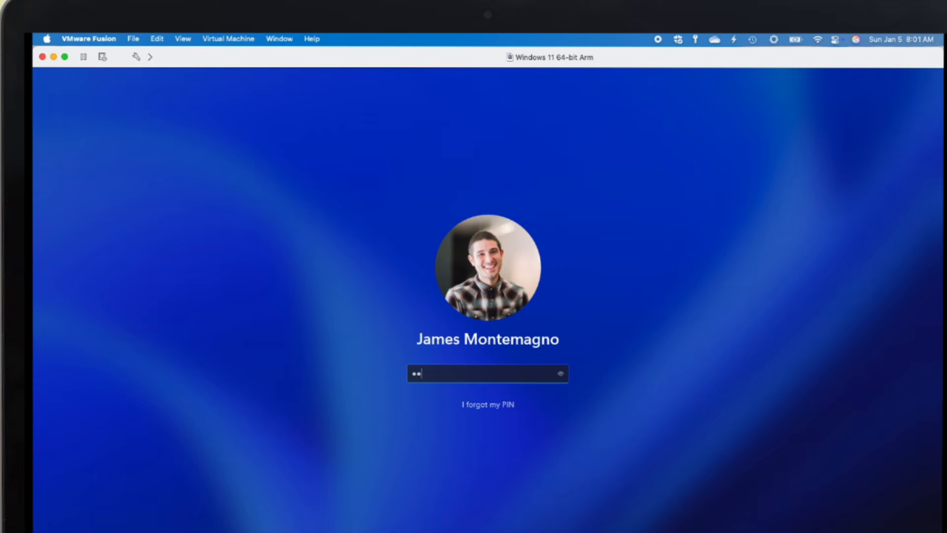
text(•••••)
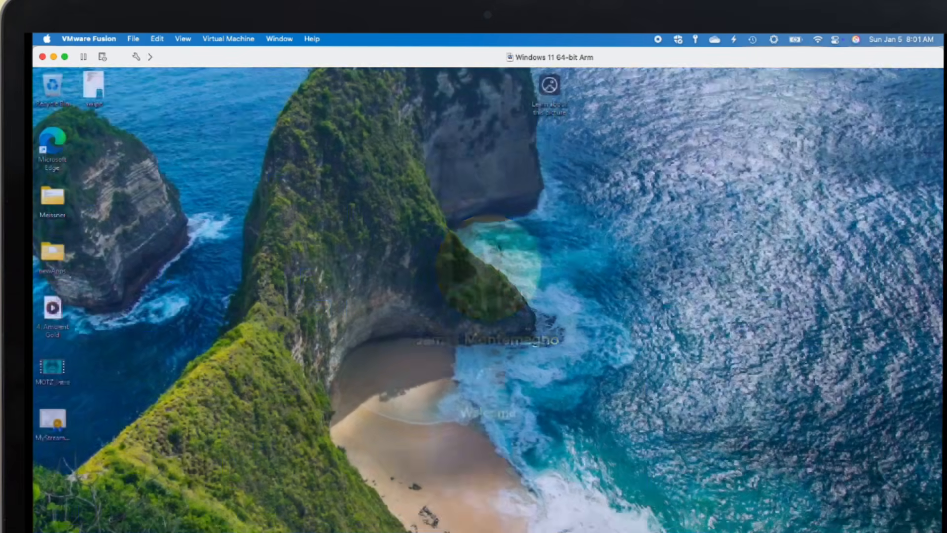
- Check the size of Local Disk (C:) under This PC in File Explorer
key(super)
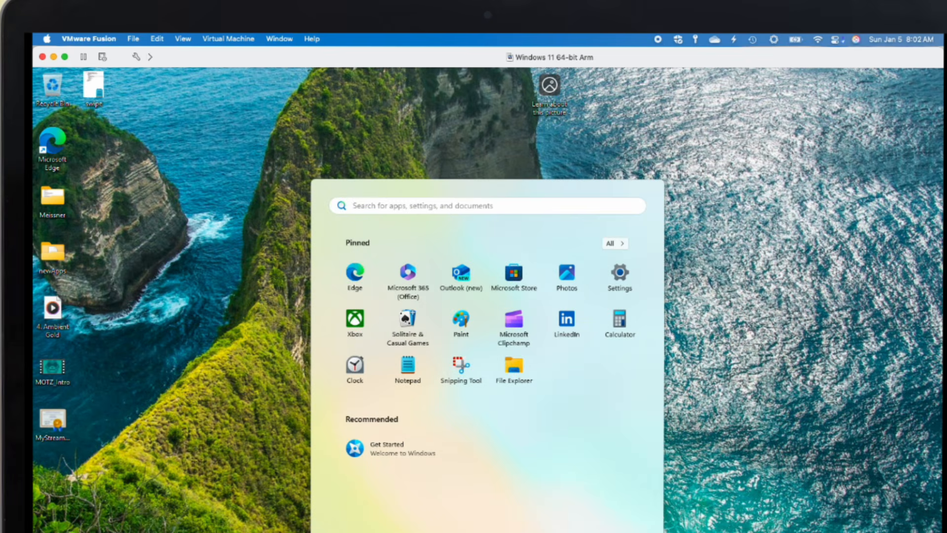
key(super+e)
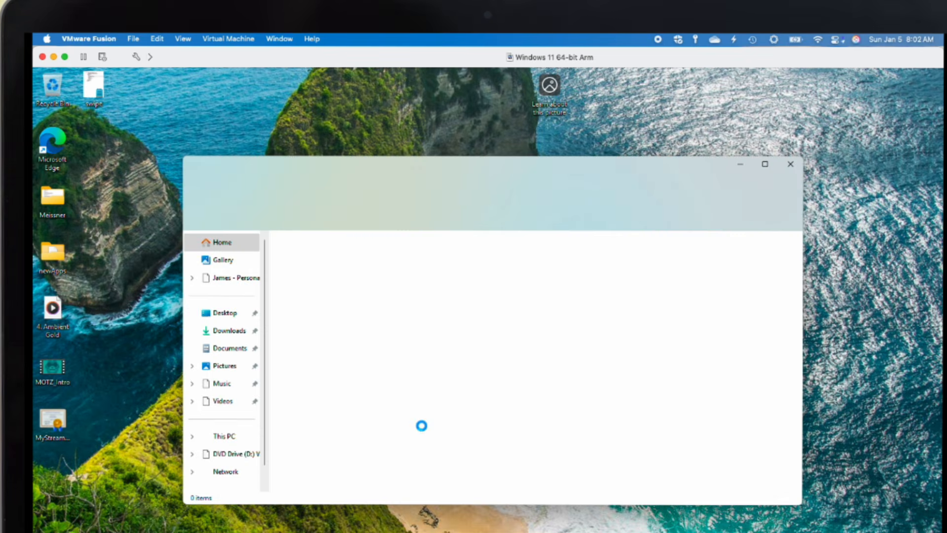
click(223, 437)
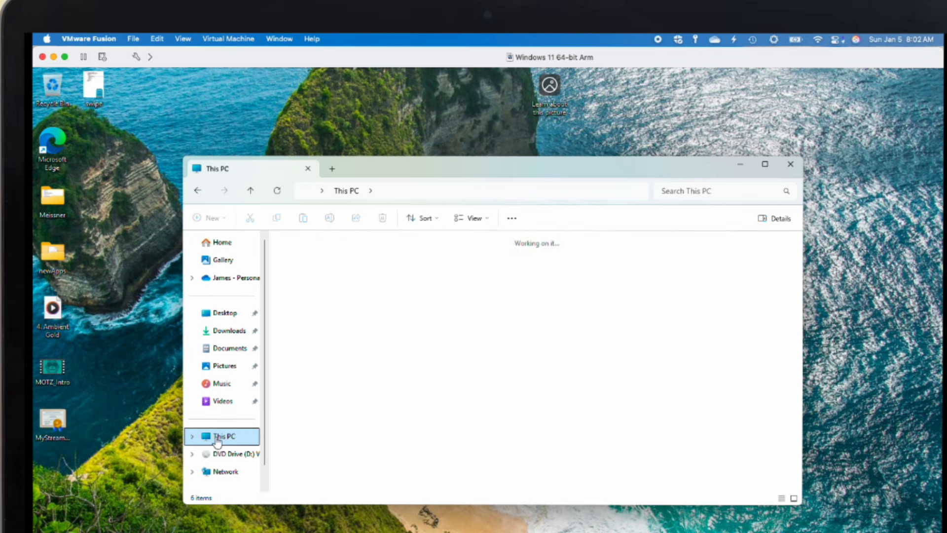
click(367, 272)
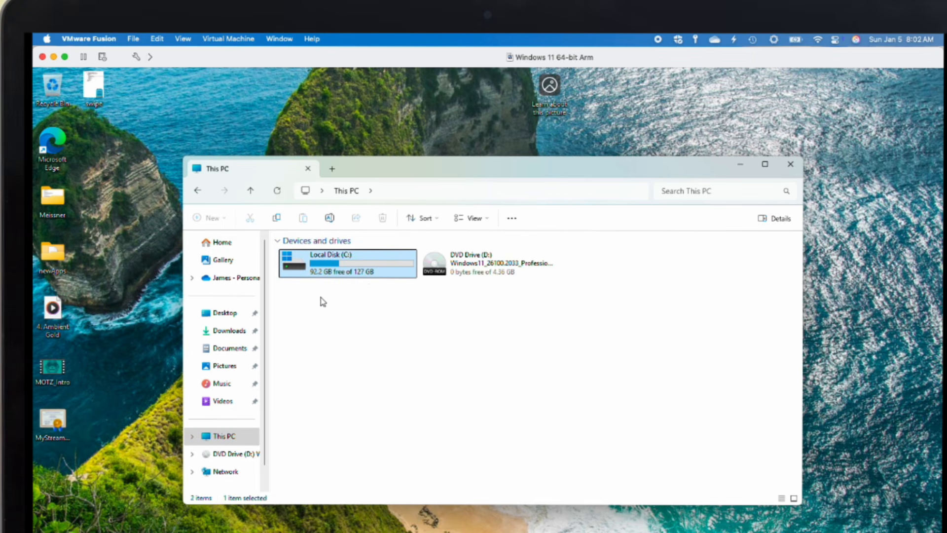
- Search Start for 'disk m' and open Disk Management
key(super)
text(disk m)
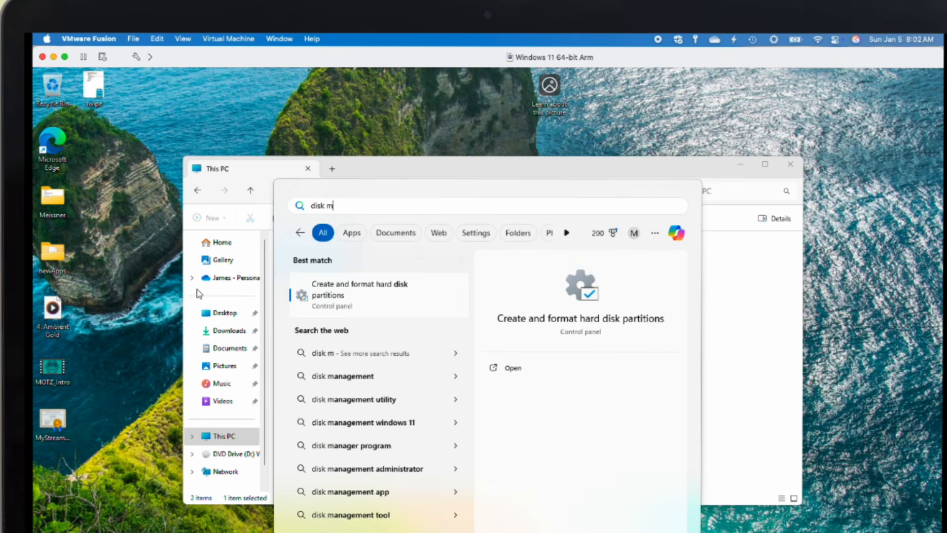
key(Return)
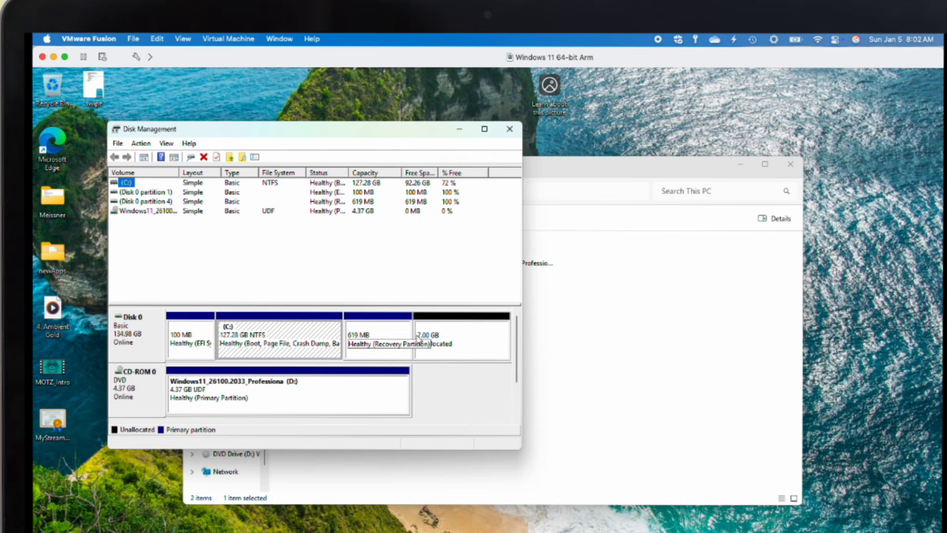
click(457, 336)
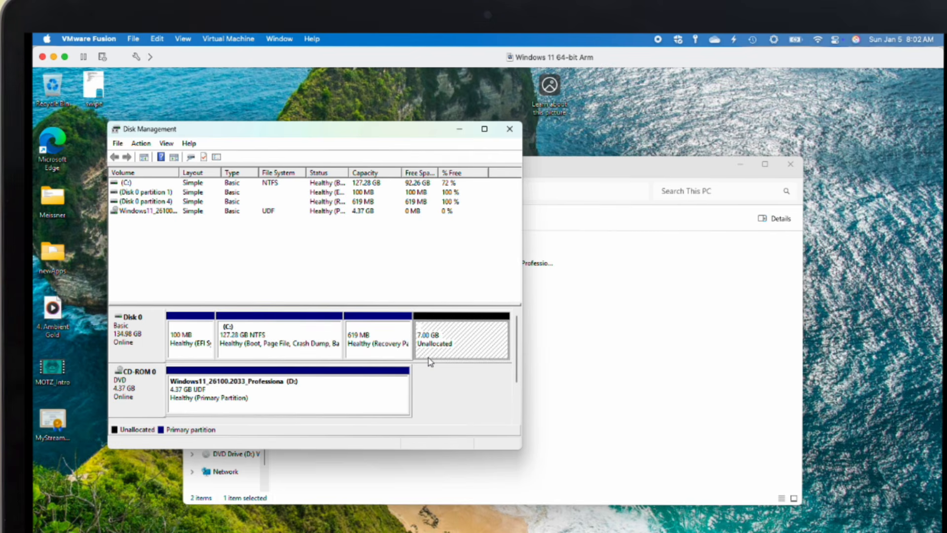
click(302, 338)
right_click(302, 339)
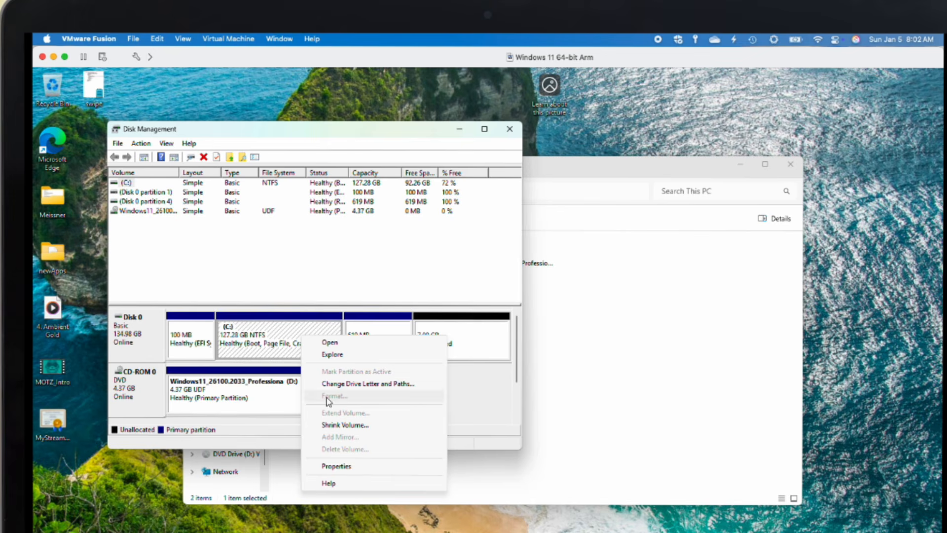
click(372, 334)
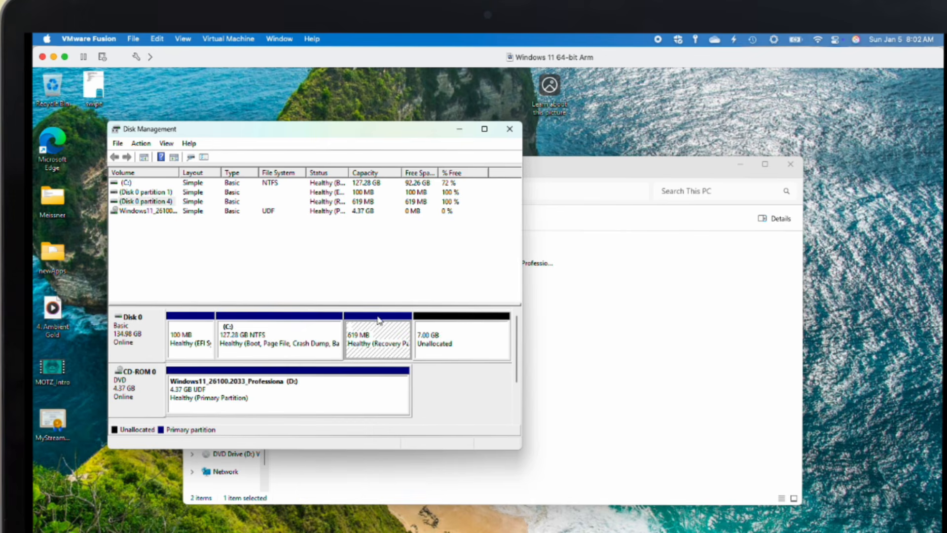
right_click(374, 341)
click(368, 327)
drag(180, 171, 202, 172)
right_click(168, 203)
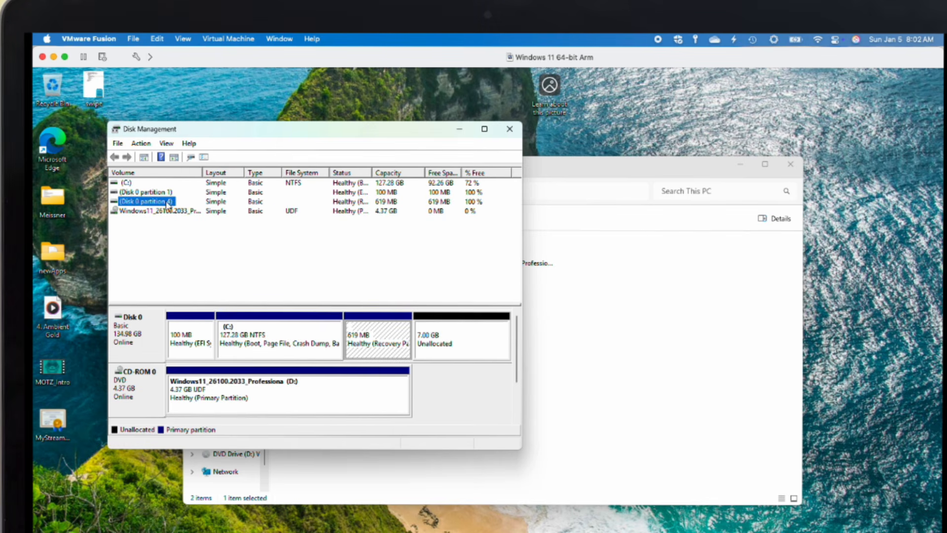
click(159, 203)
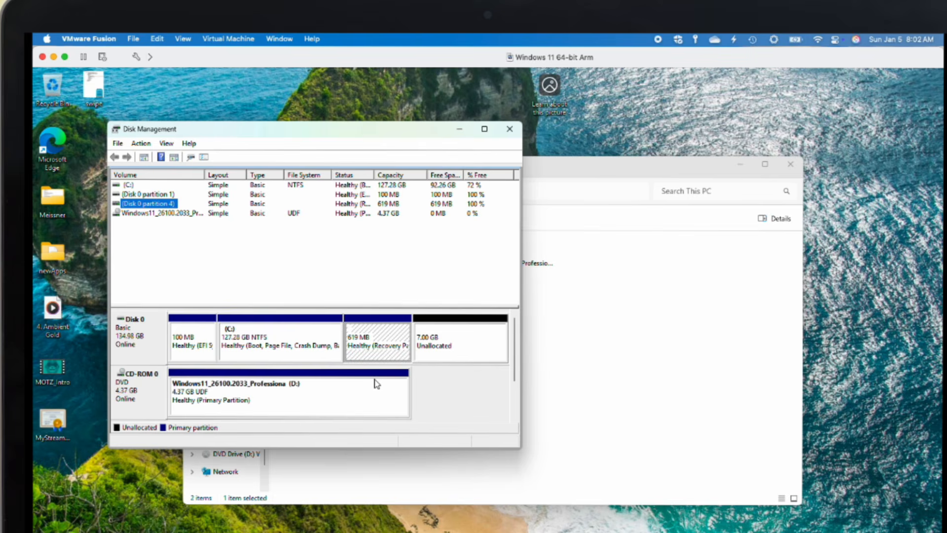
click(427, 351)
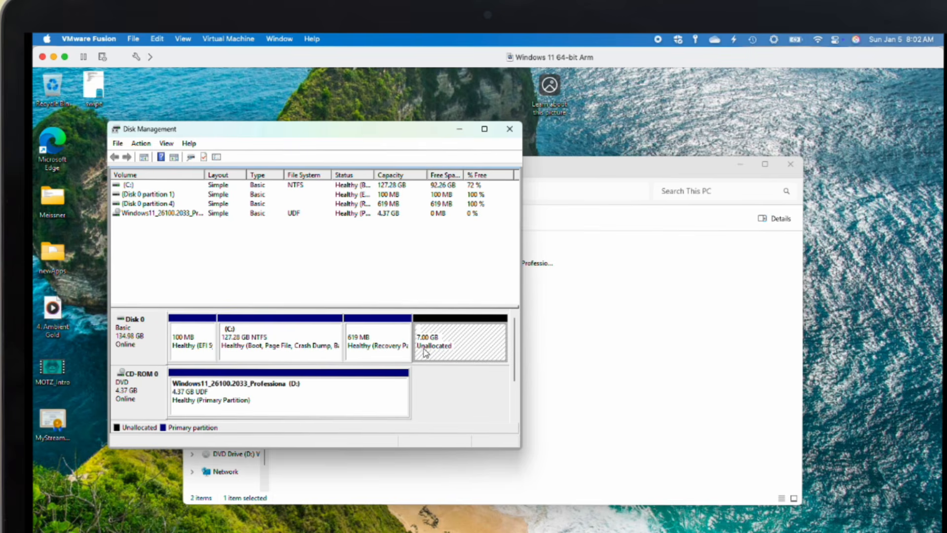
right_click(444, 341)
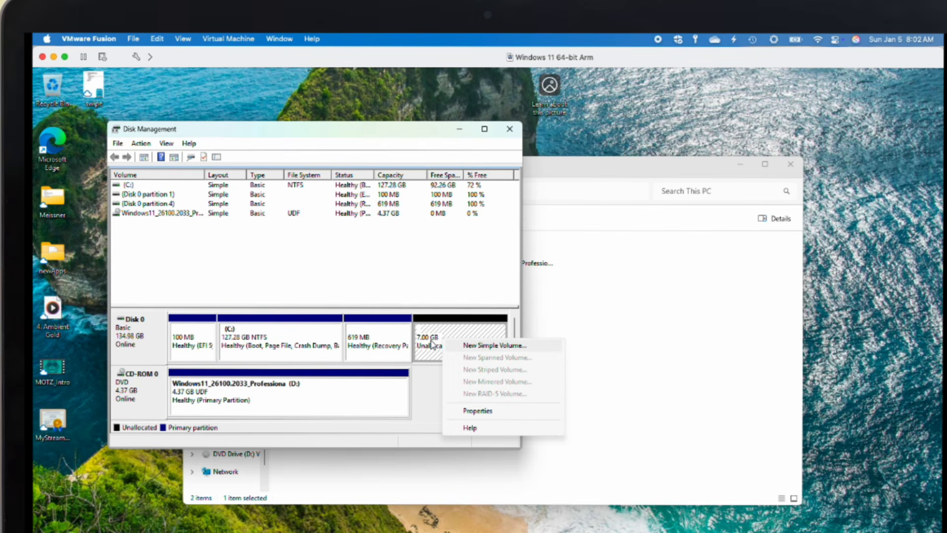
click(311, 351)
right_click(326, 339)
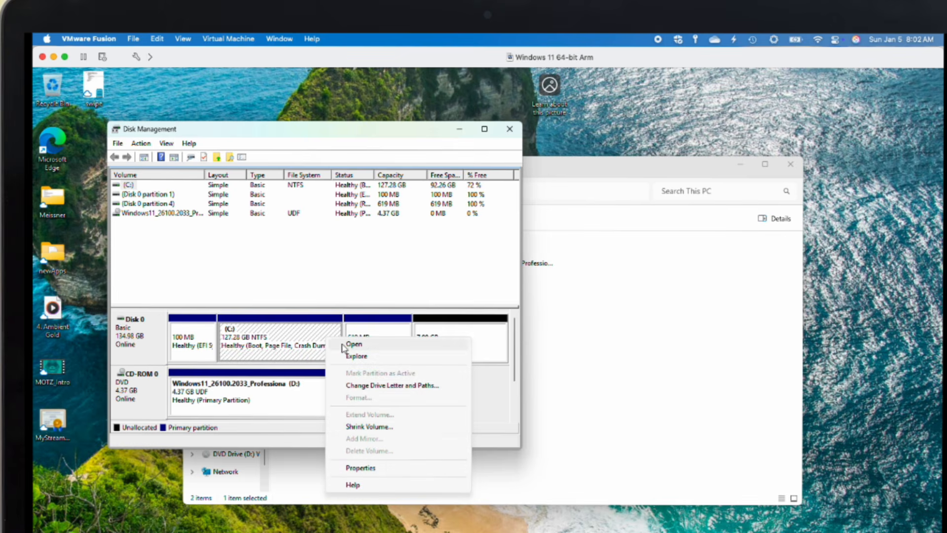
click(372, 328)
right_click(381, 336)
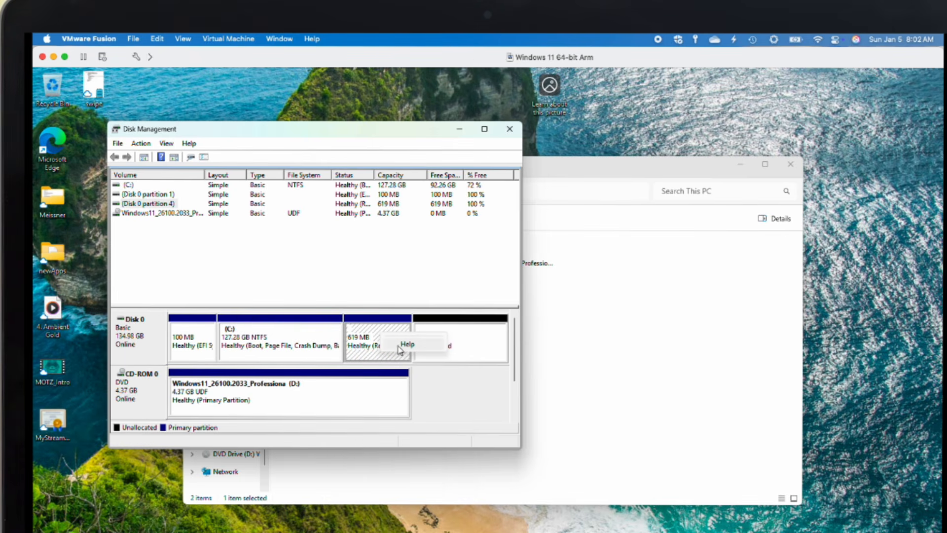
click(377, 323)
click(256, 340)
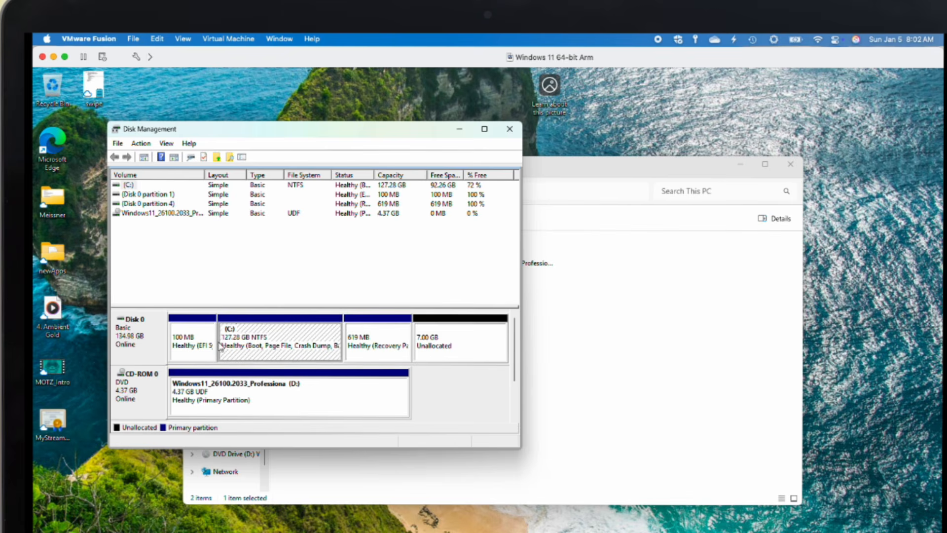
right_click(199, 344)
click(190, 334)
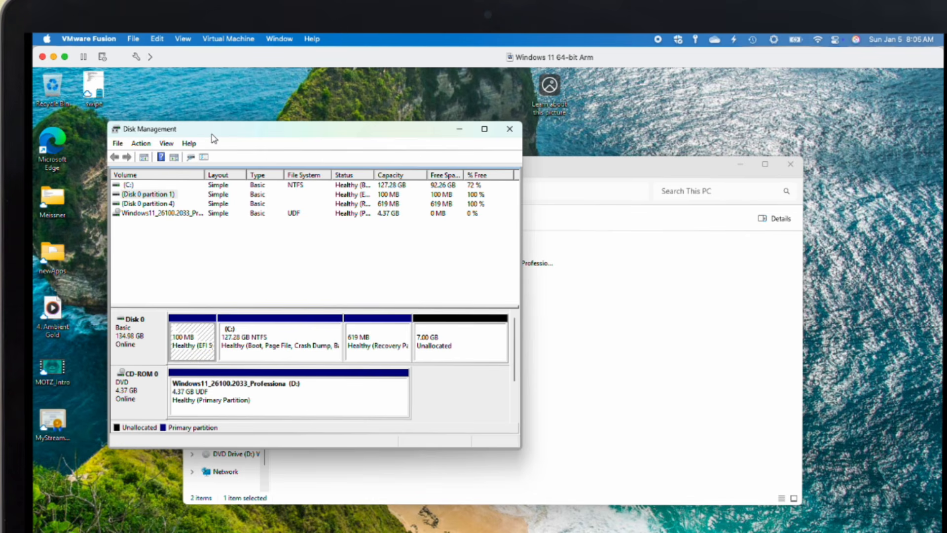
- Shut down the Windows VM via Virtual Machine > Shut Down and release the mouse
click(229, 38)
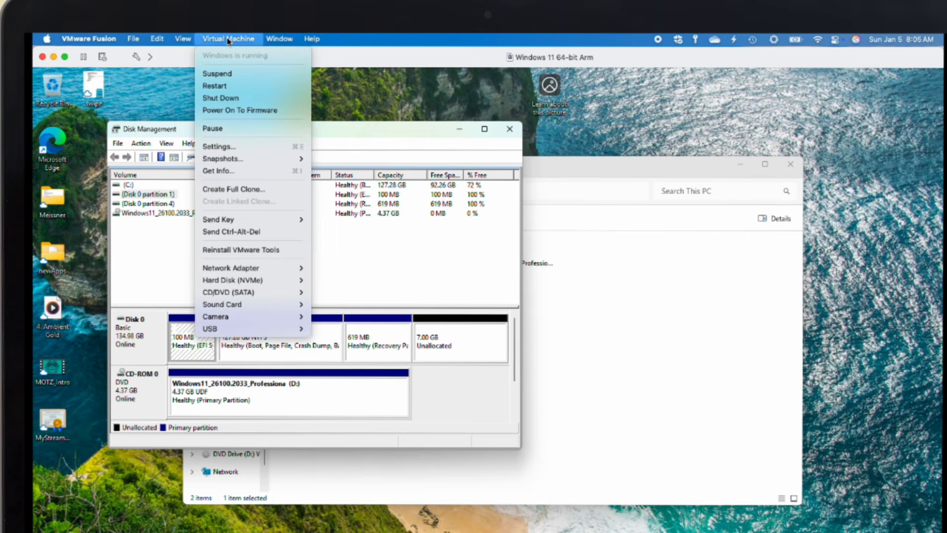
click(221, 99)
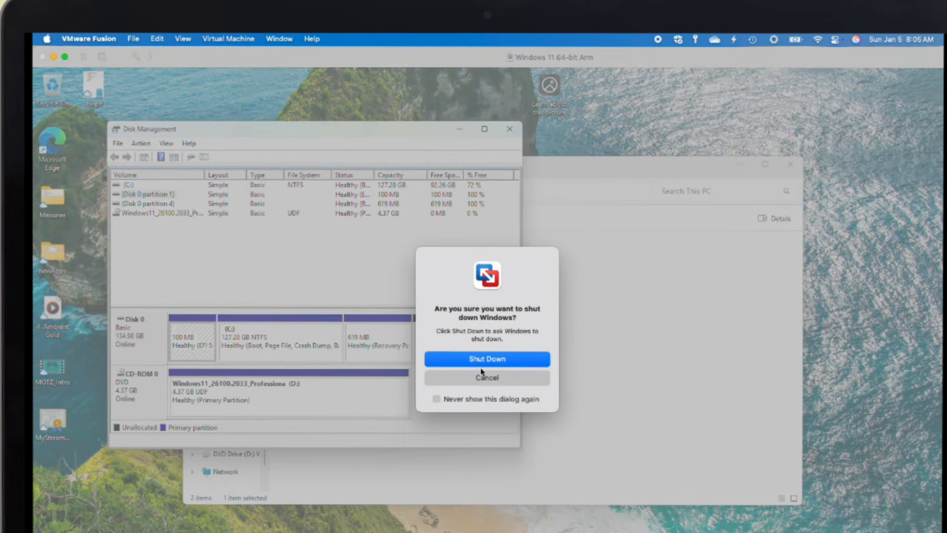
click(482, 362)
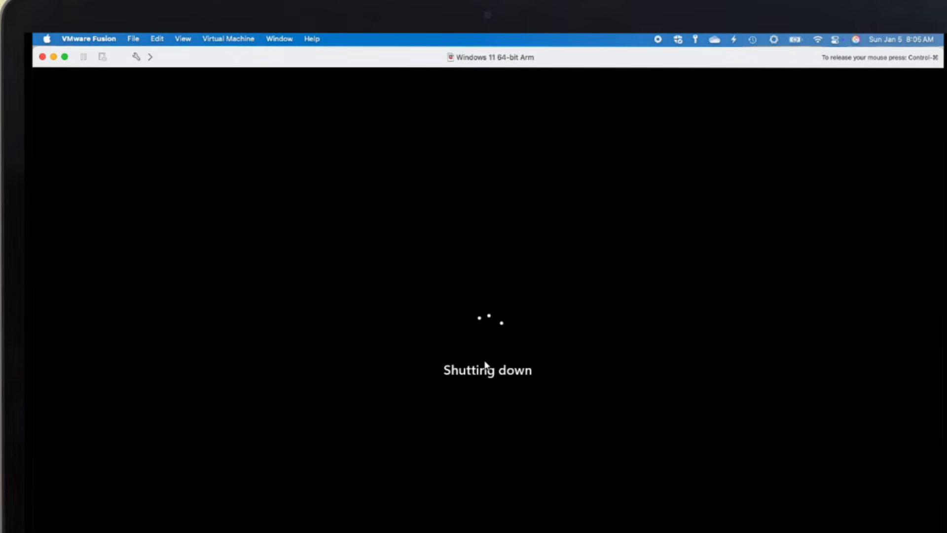
key(ctrl+super)
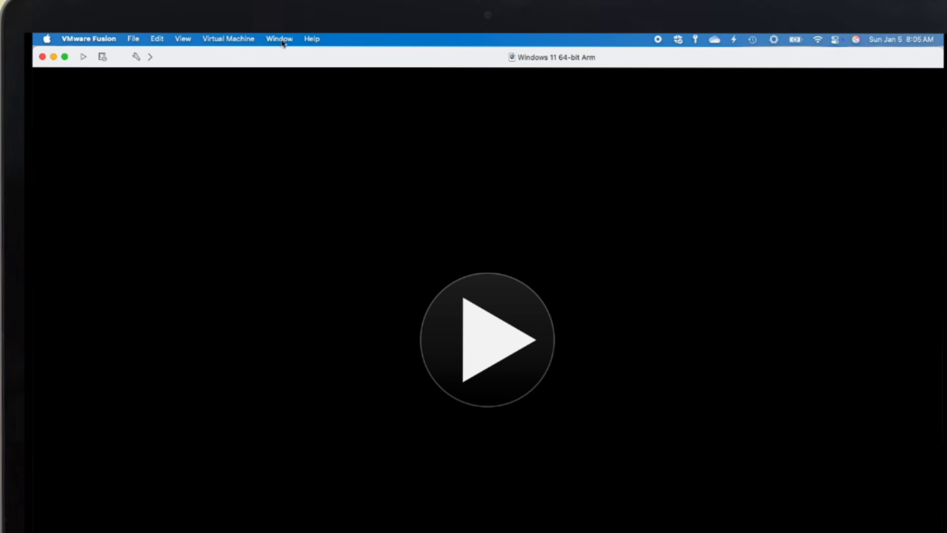
- Take a snapshot of the powered-off VM via Virtual Machine > Snapshots > Take Snapshot
click(244, 39)
mouse_move(223, 159)
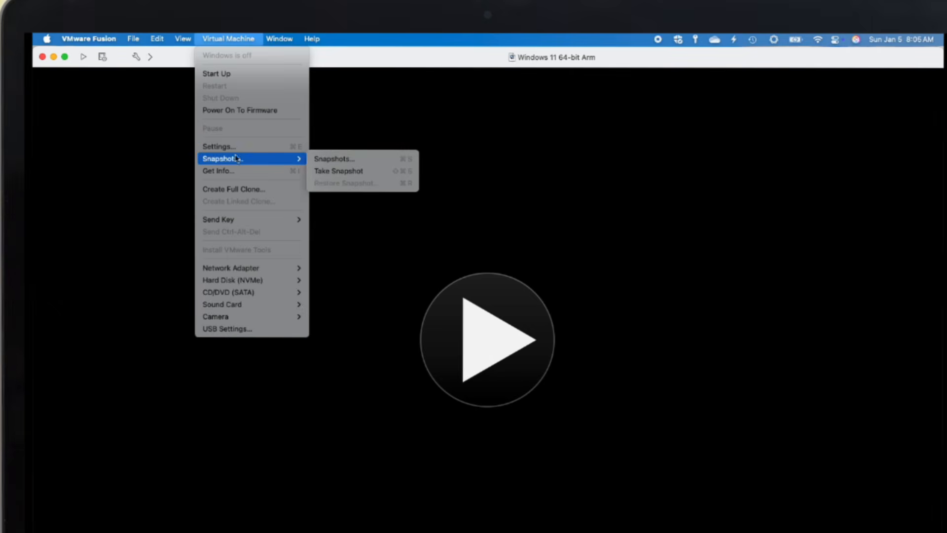
click(332, 171)
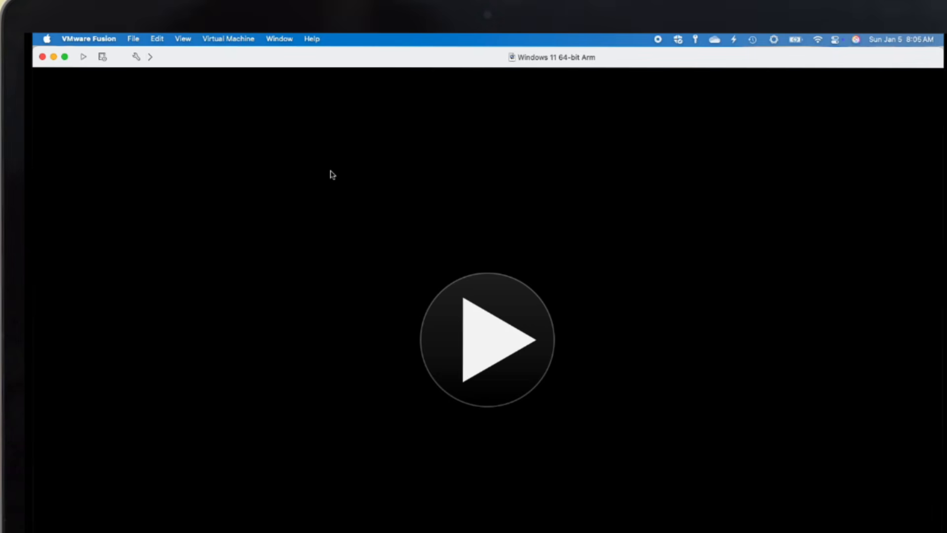
- Confirm the new snapshot appears in the Snapshots window, then close it
click(249, 39)
mouse_move(241, 162)
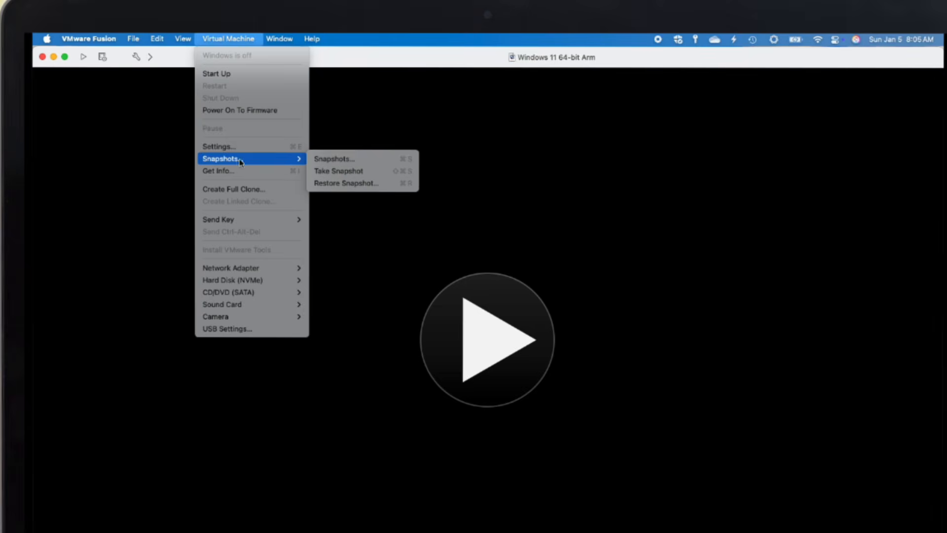
click(321, 159)
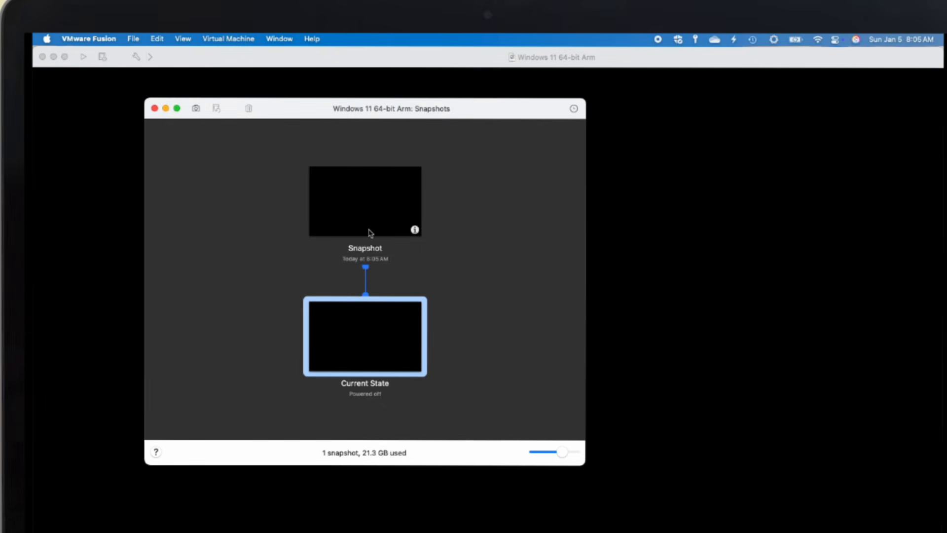
click(154, 108)
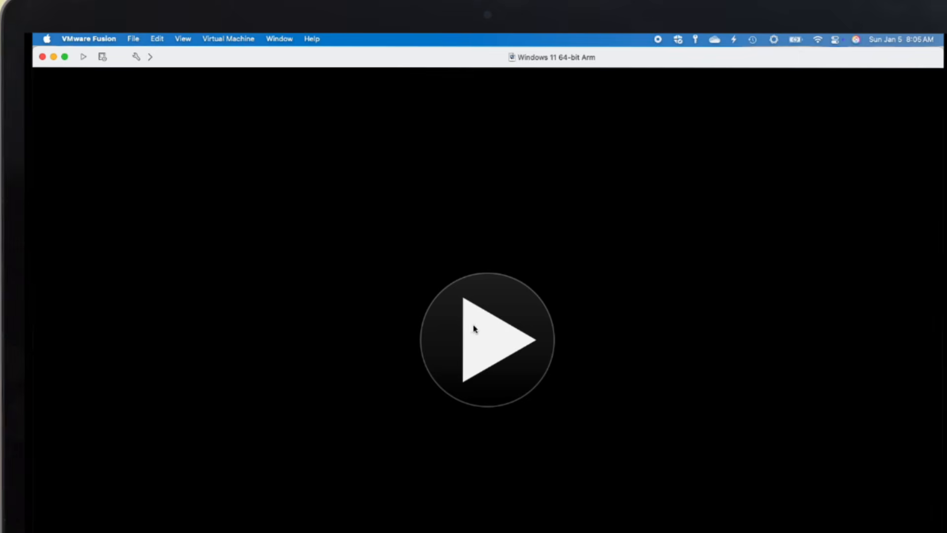
- Power on the Windows VM, sign in with the PIN, and bring up Start search
click(491, 326)
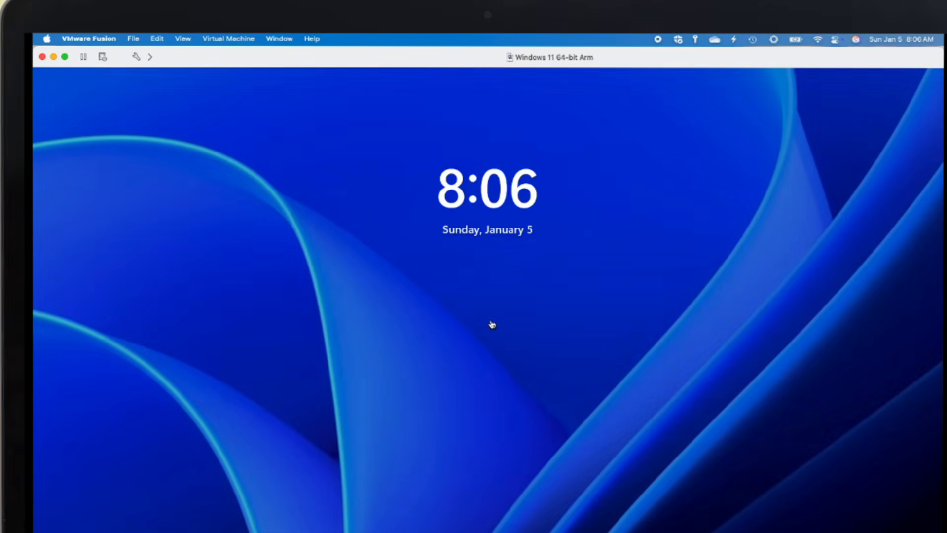
click(489, 319)
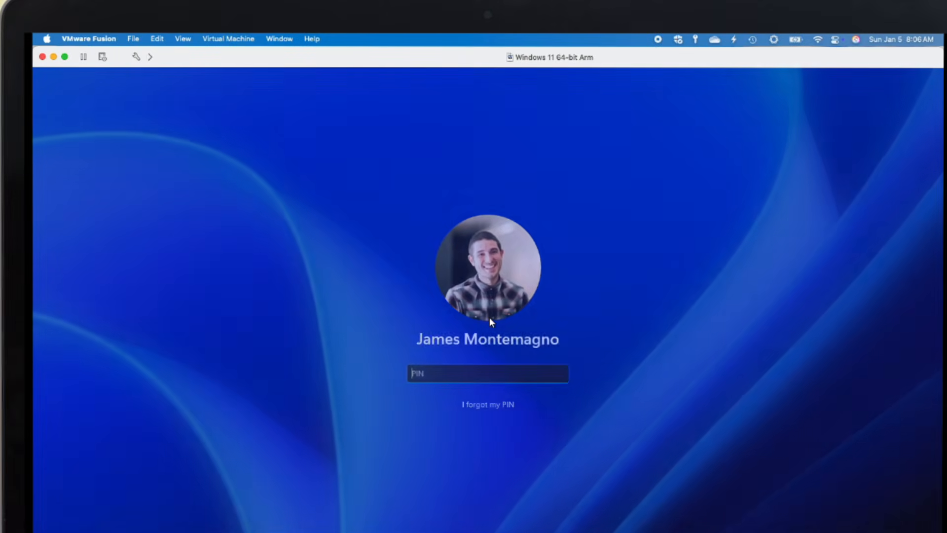
text(••••••)
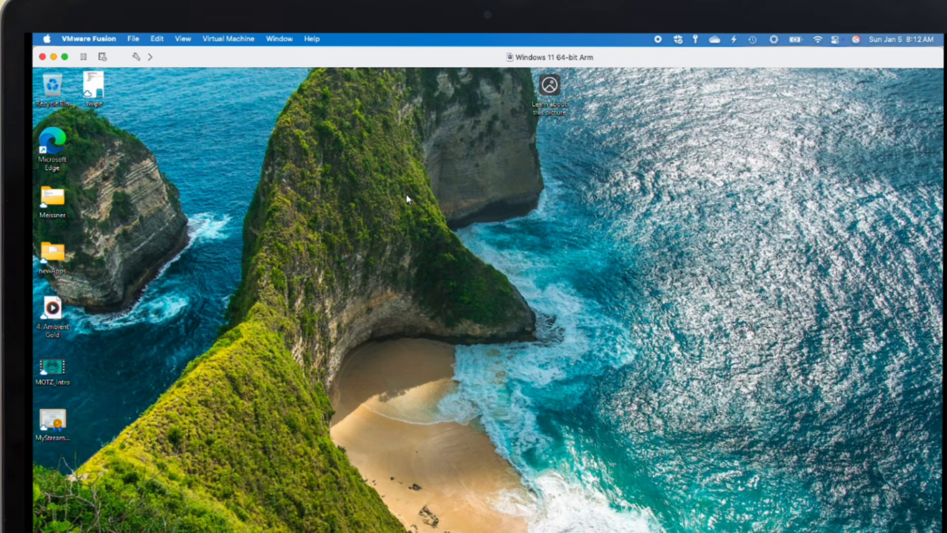
key(super)
- Search 'term' and run Terminal as administrator, approving the User Account Control prompt
text(term)
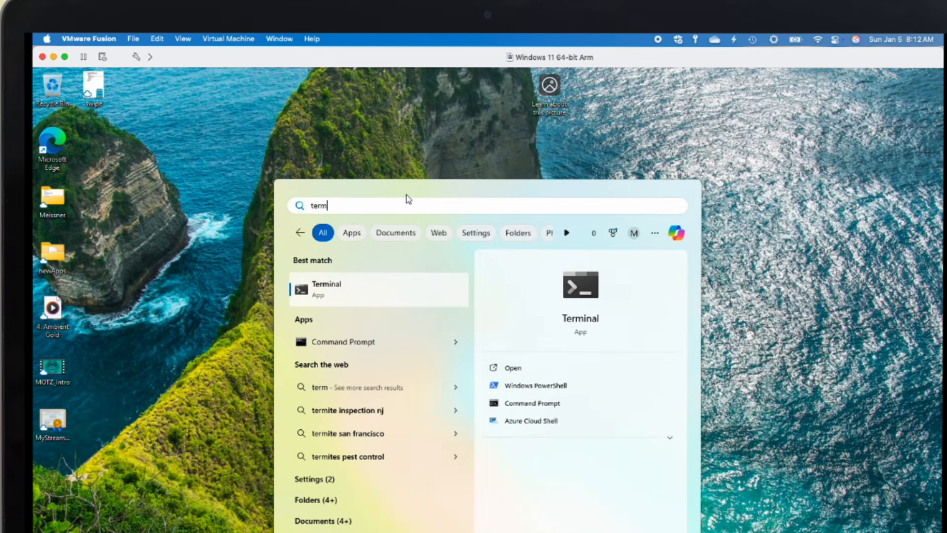
right_click(333, 298)
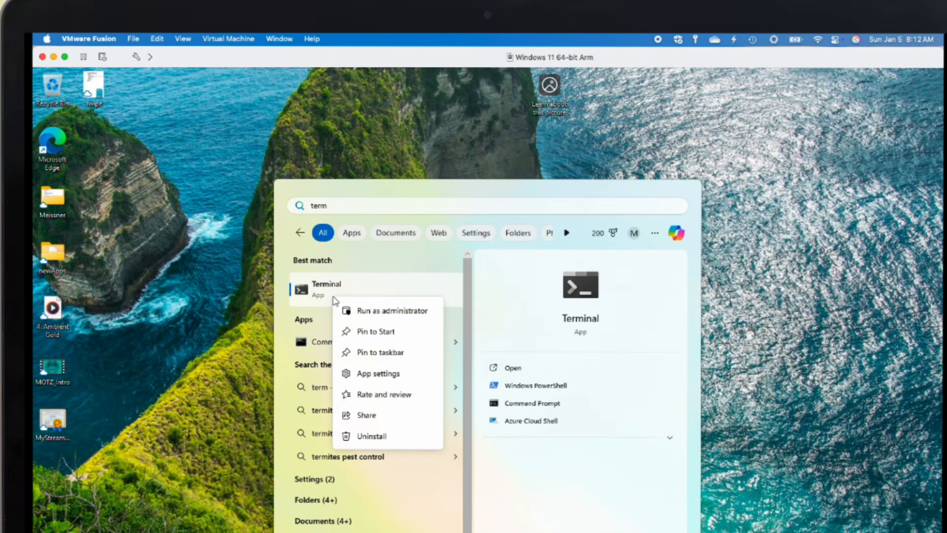
click(376, 315)
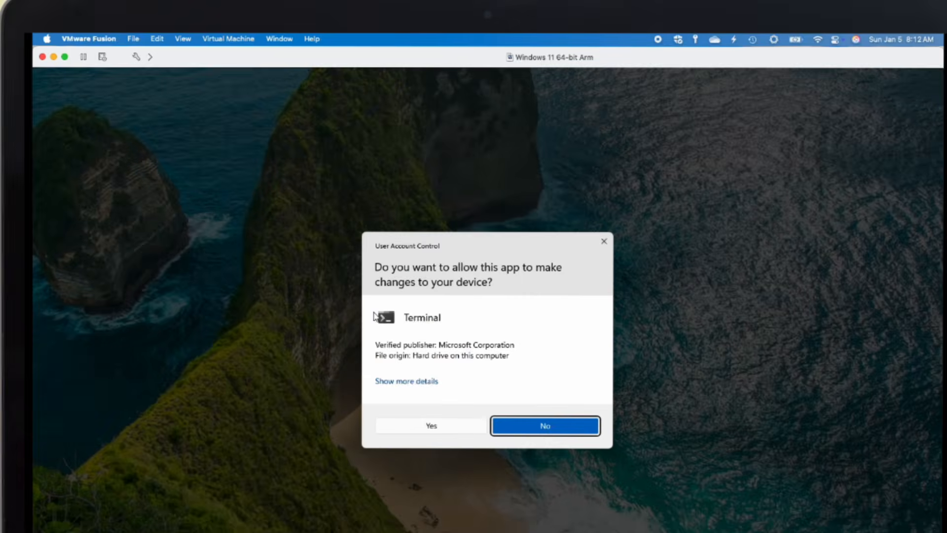
click(432, 427)
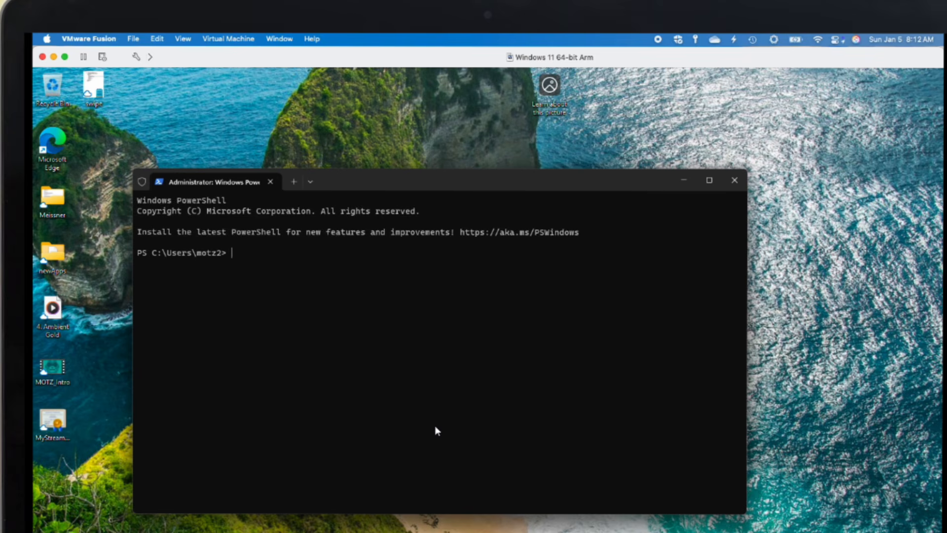
- Enlarge the terminal text, start diskpart, and run rescan
key(ctrl+plus)
key(ctrl+plus)
key(ctrl+plus)
key(ctrl+plus)
key(ctrl+plus)
key(ctrl+plus)
key(ctrl+plus)
key(ctrl+plus)
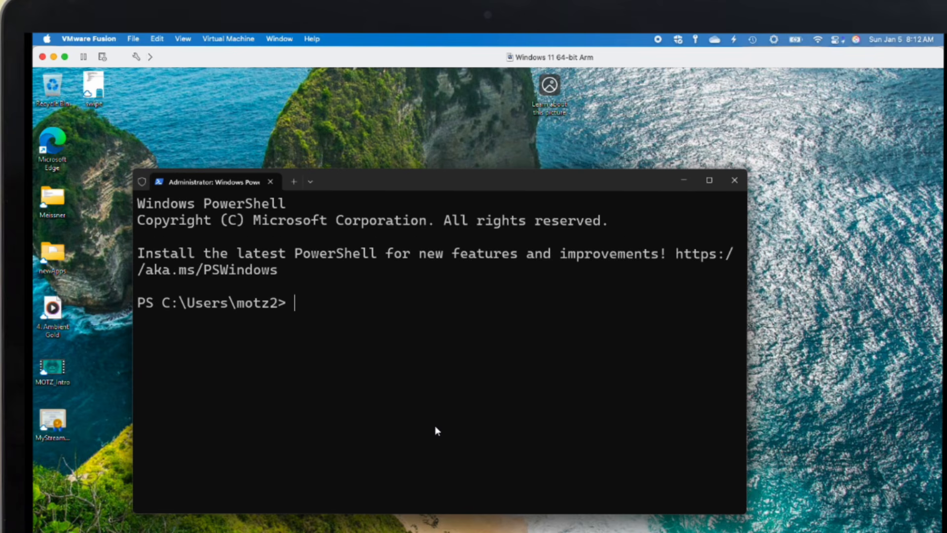
text(diskpart)
key(Return)
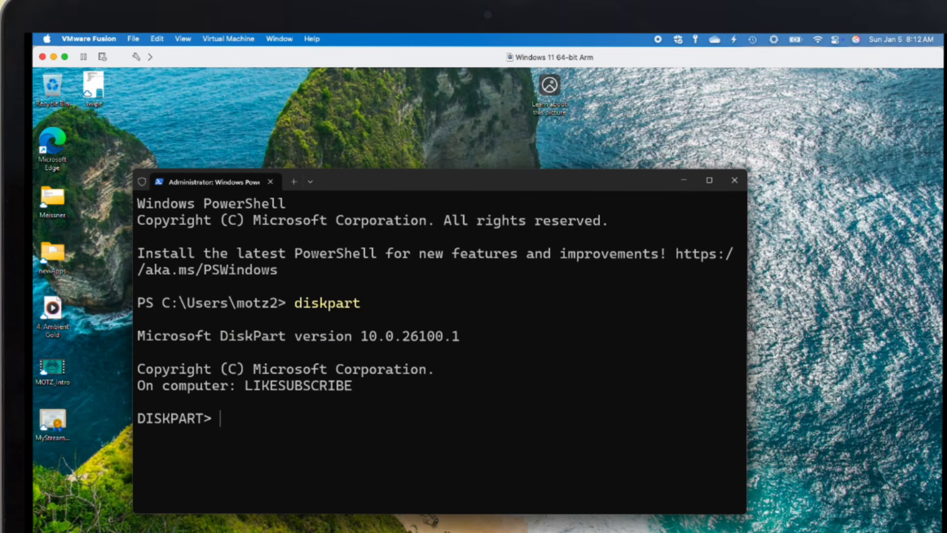
text(res)
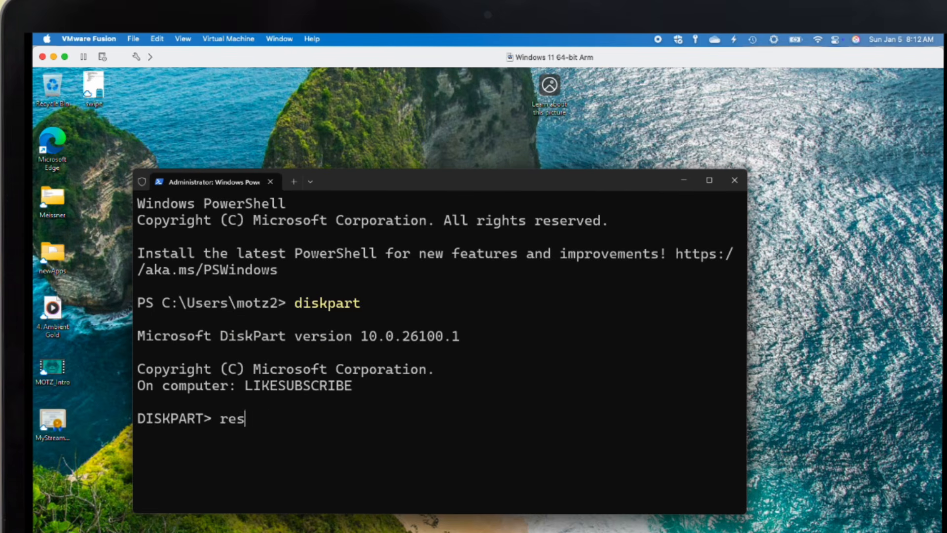
text(can)
key(Return)
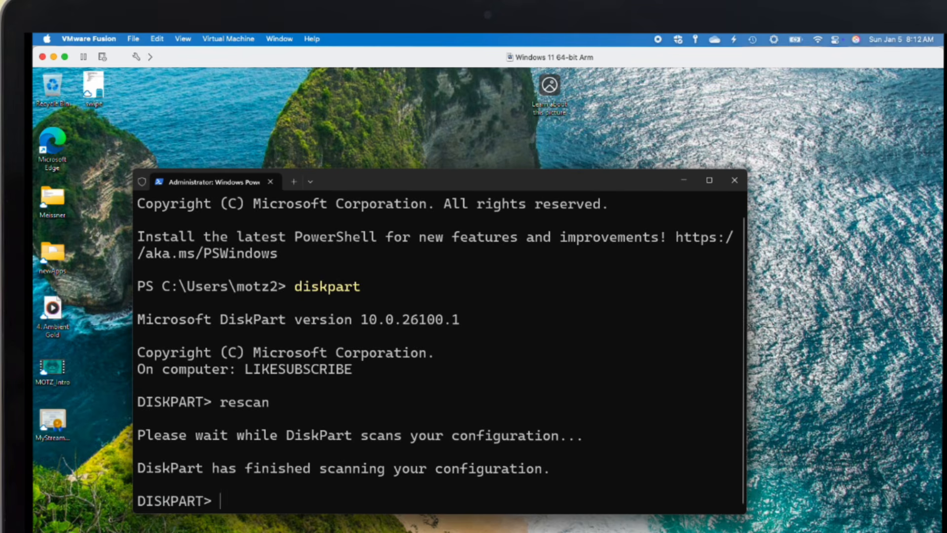
- Run list disk, select disk 0, and list part to show its partitions
text(list disk)
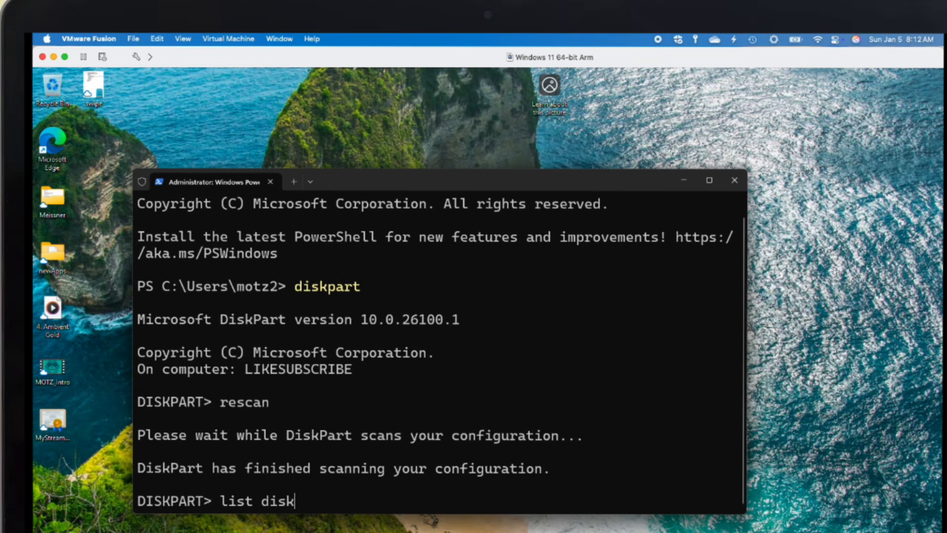
key(Return)
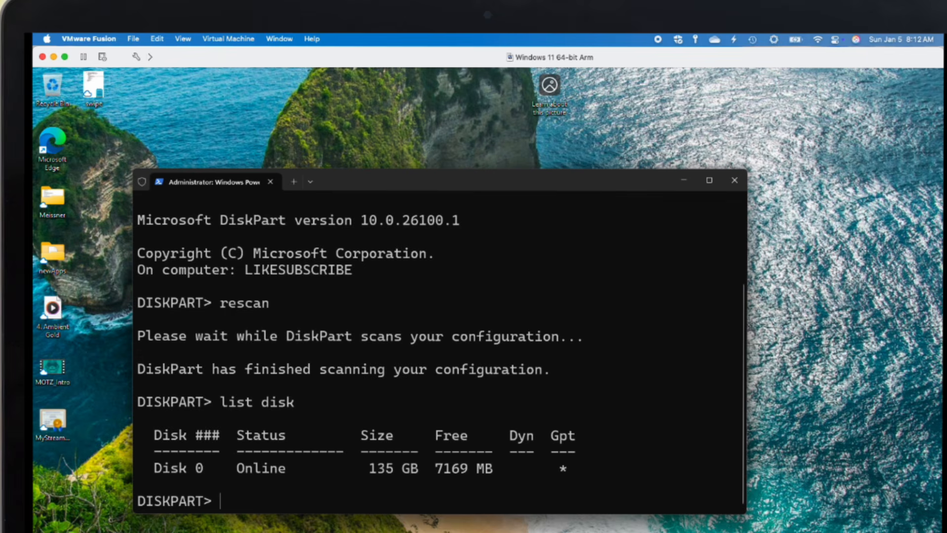
text(select)
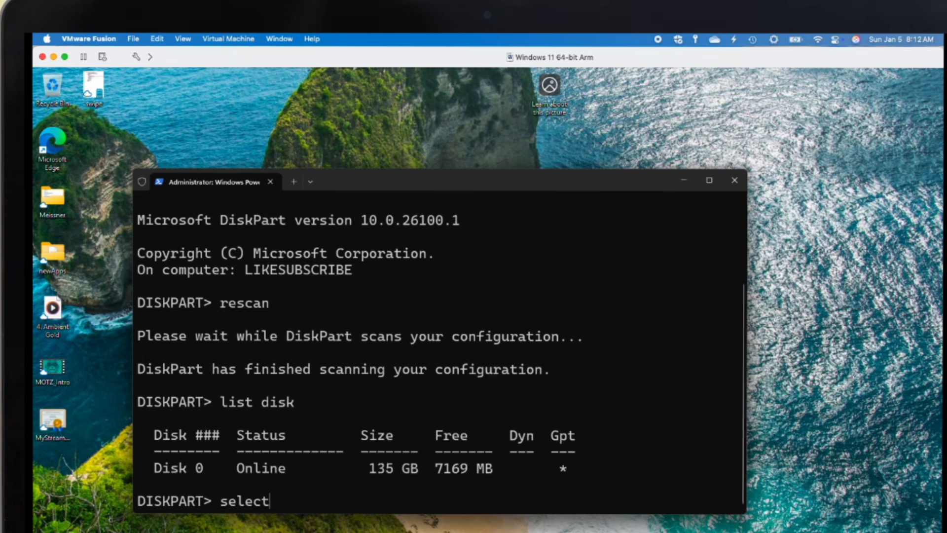
text( disk 0)
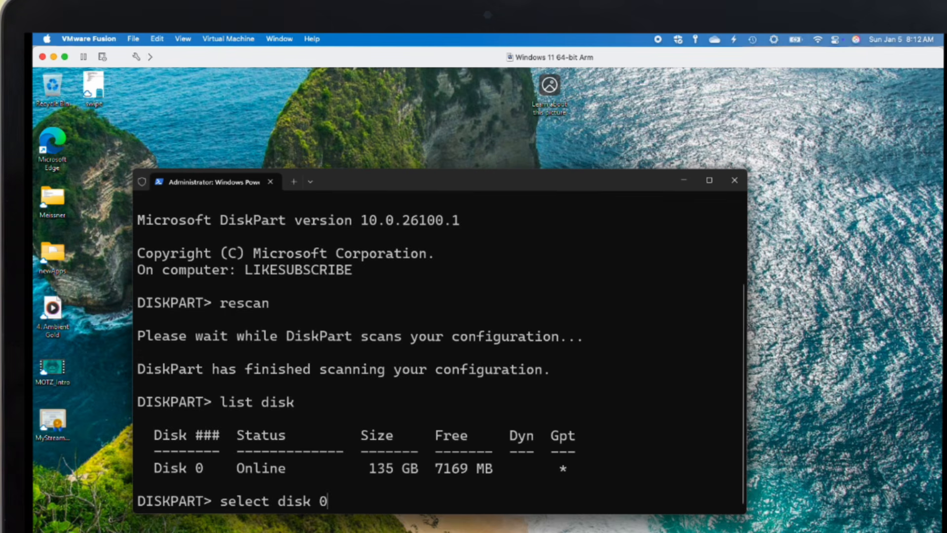
key(Return)
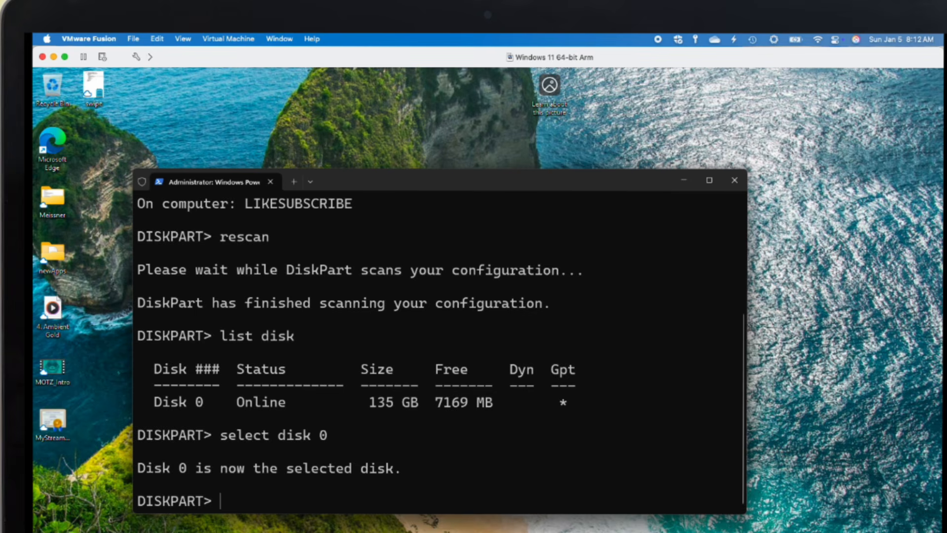
text(list part)
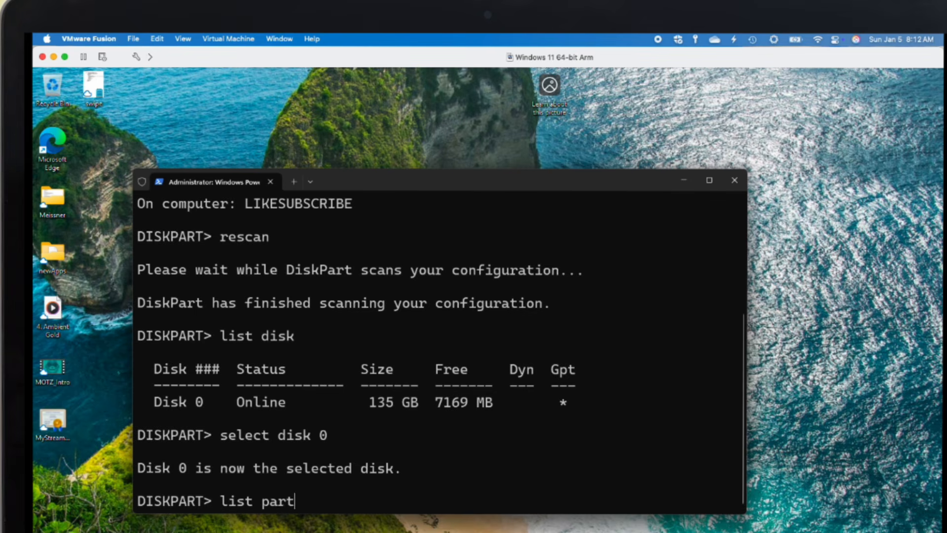
key(Return)
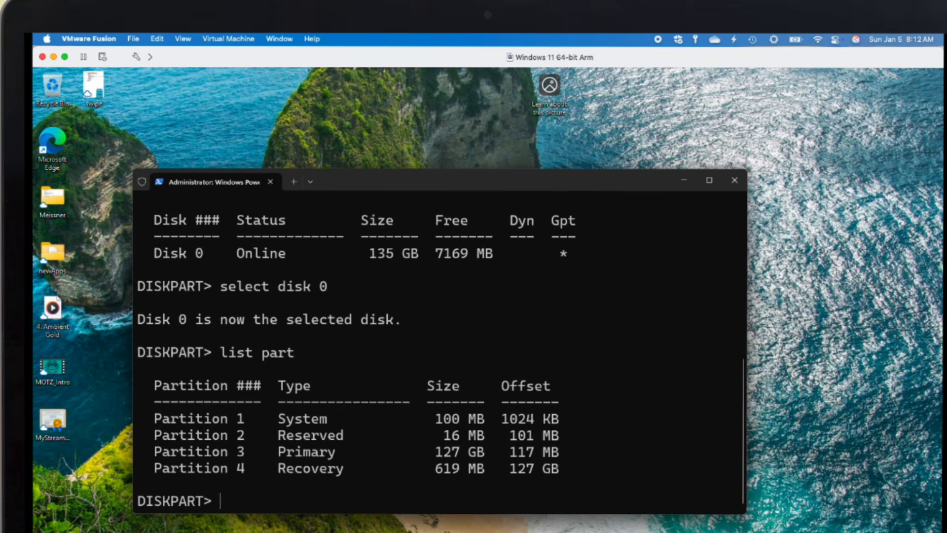
- Select partition 4 and remove the Recovery partition with 'delete partition override'
drag(155, 469, 306, 469)
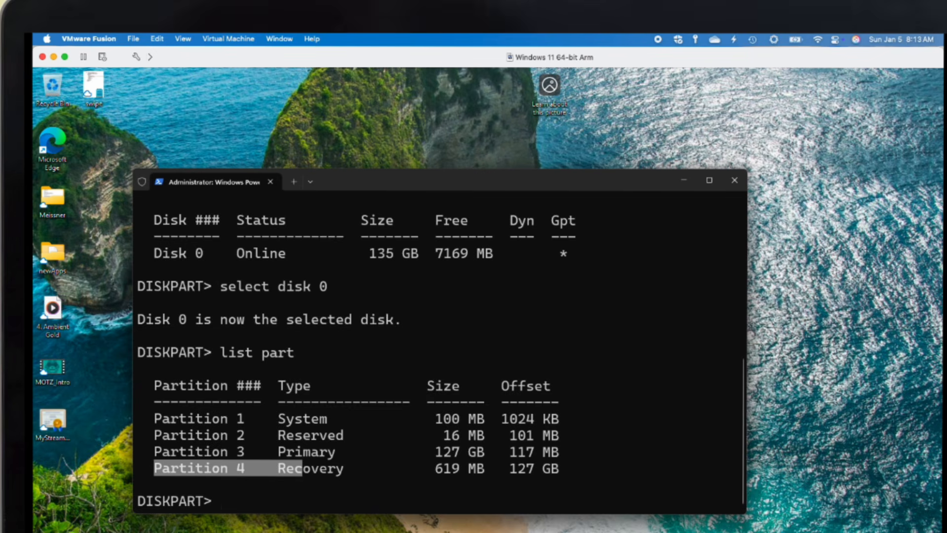
drag(374, 514, 372, 498)
text(select)
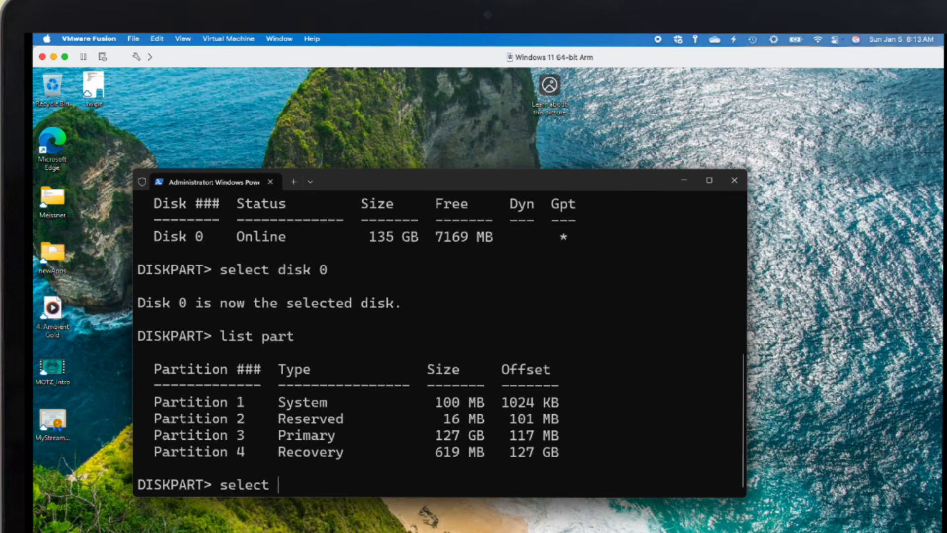
text( part 4)
key(Return)
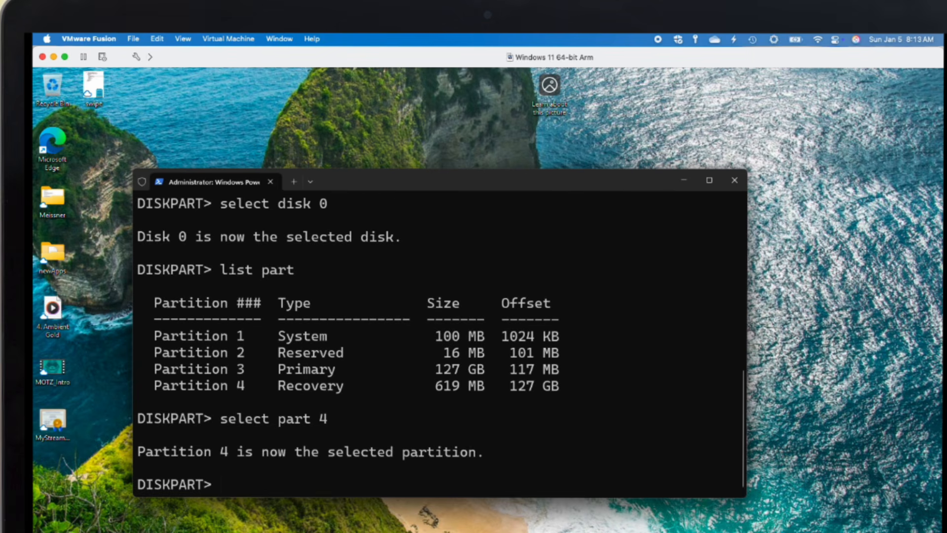
text(delete partition )
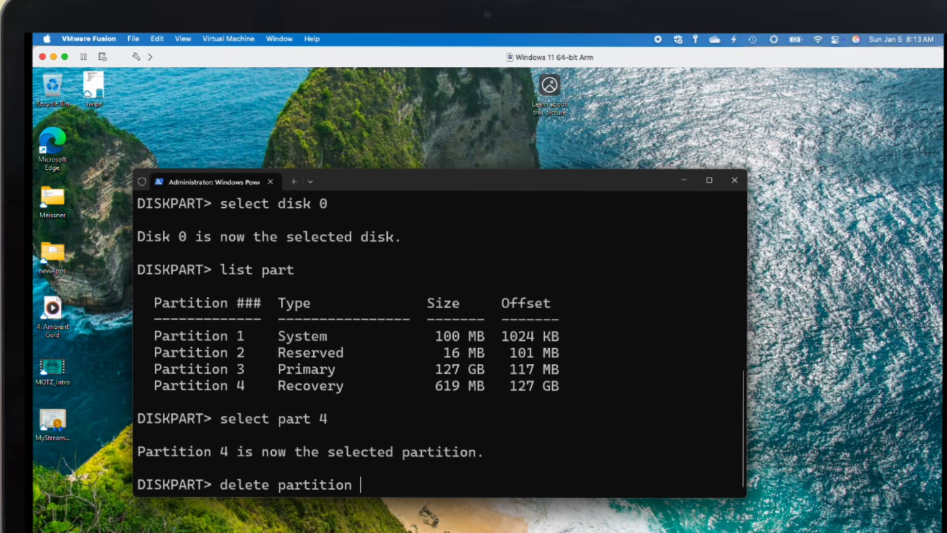
text(override)
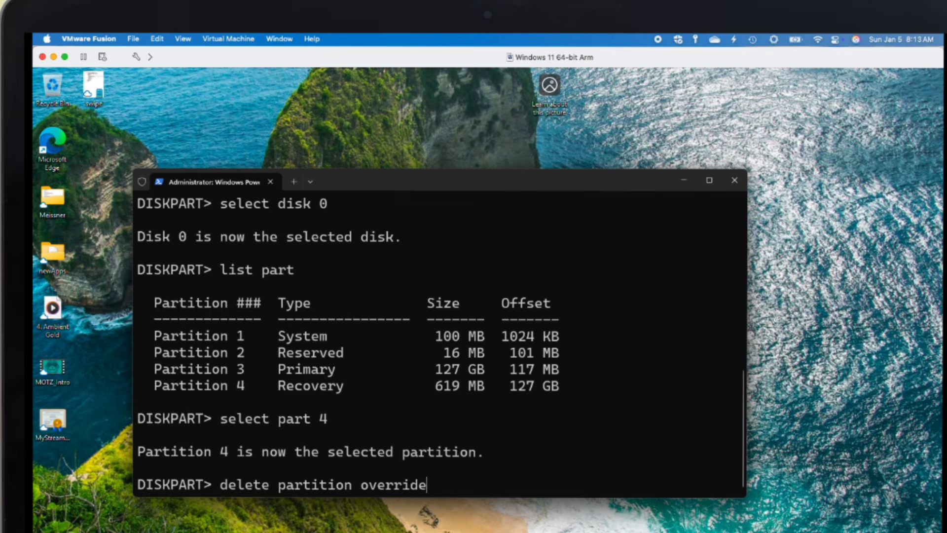
key(Return)
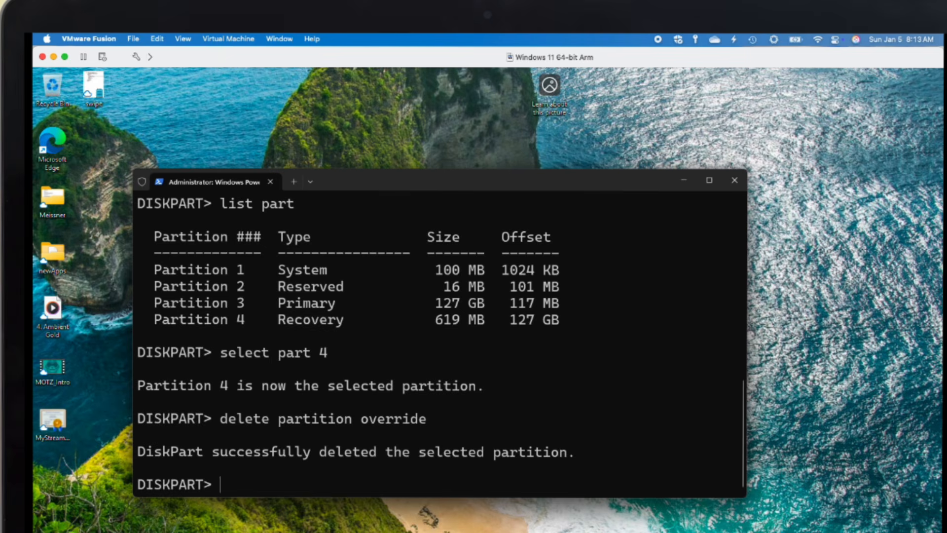
- Rescan the disks and exit DiskPart
text(rescan)
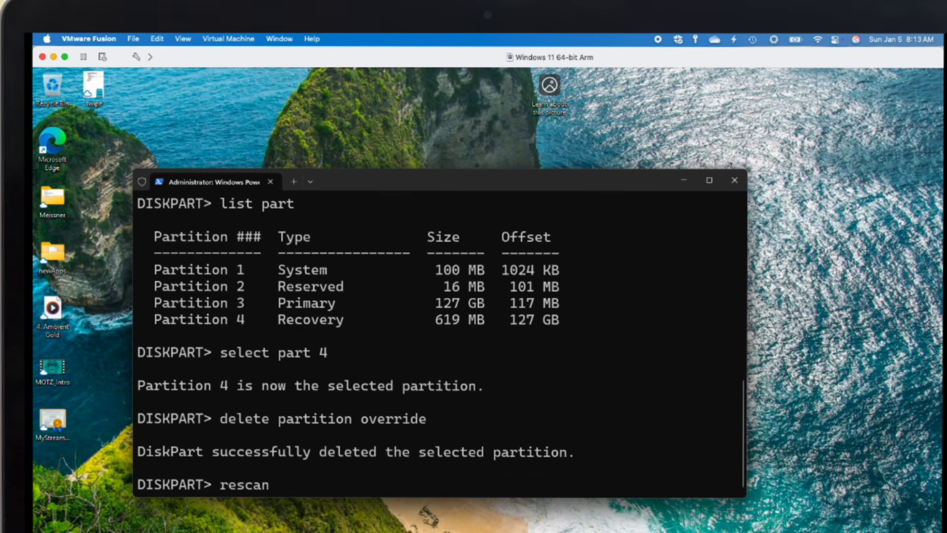
key(Return)
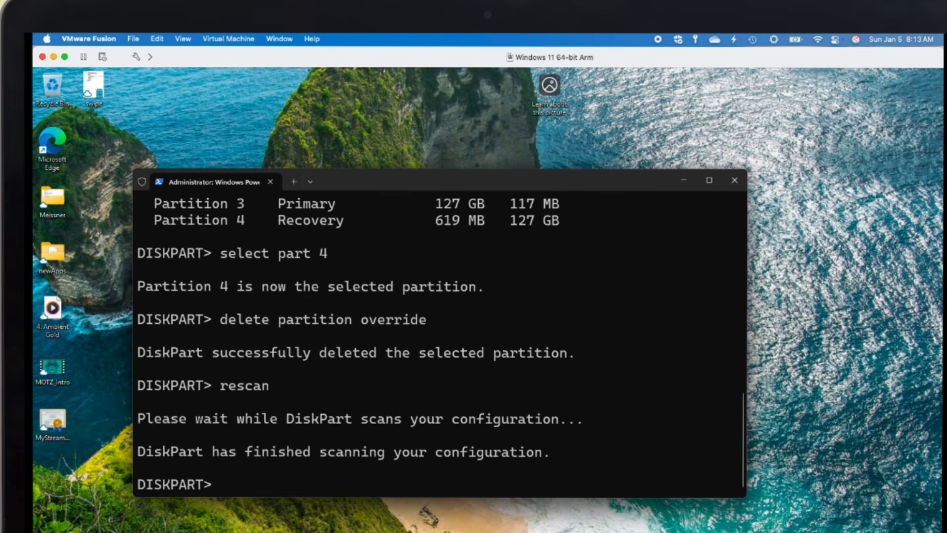
text(excit)
key(Return)
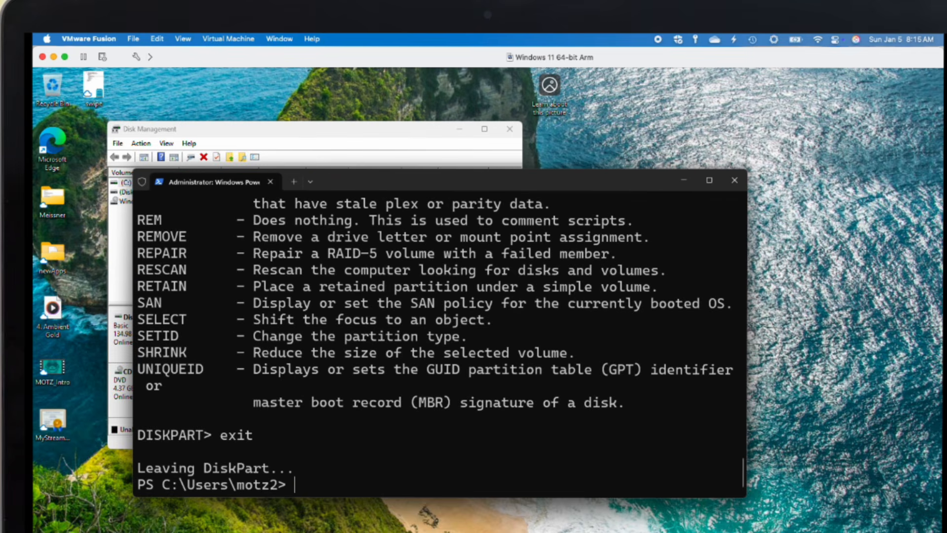
- Run 'reagentc /disable', then re-run it as 'reagentc /enable' to re-enable Windows RE
text(reagentc)
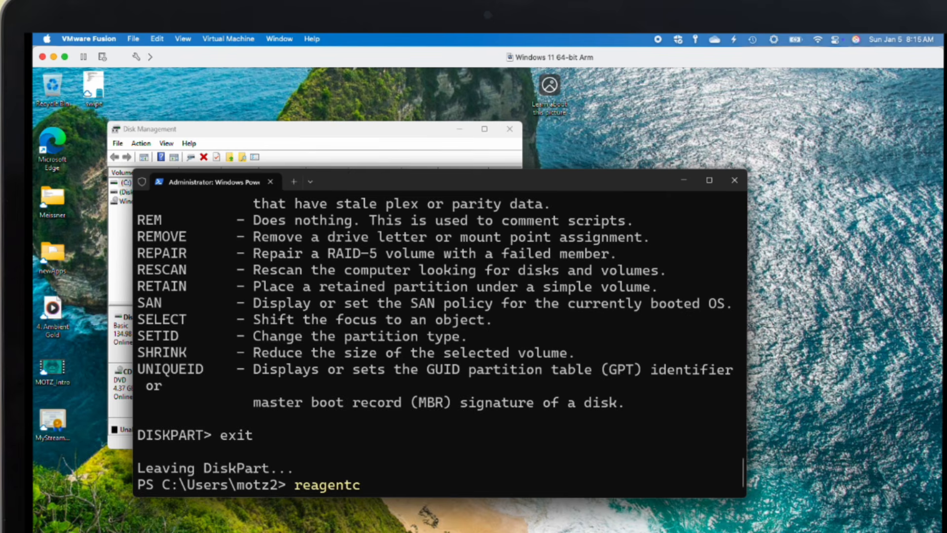
text( /disable)
key(Return)
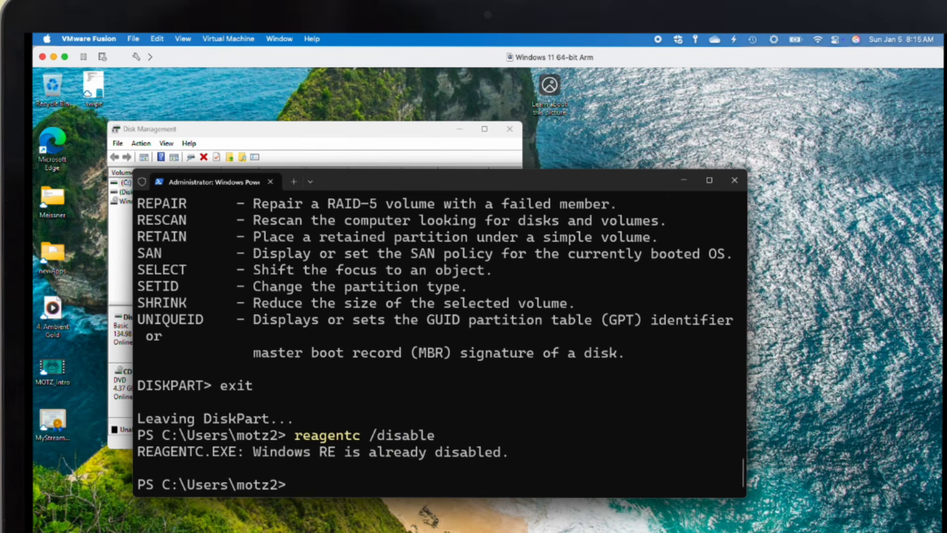
key(Up)
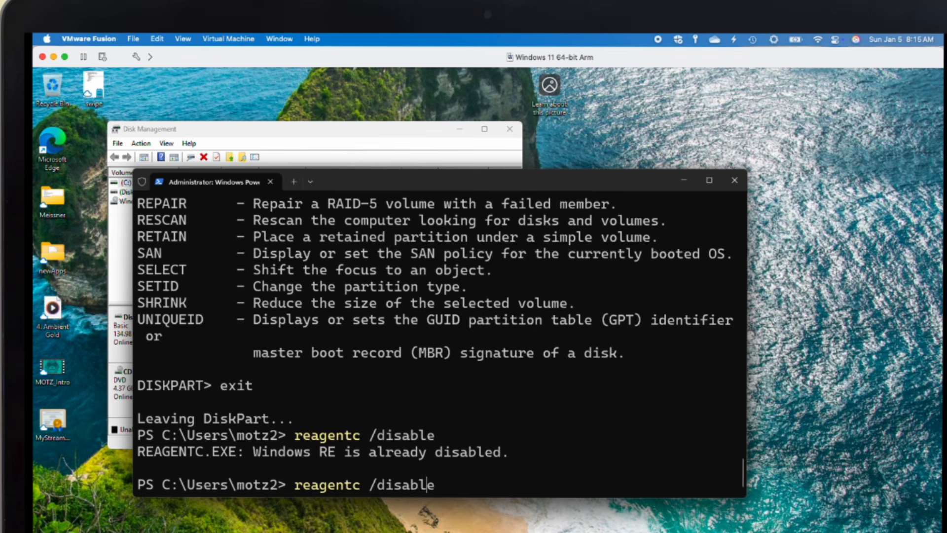
key(BackSpace)
key(BackSpace)
key(BackSpace)
key(BackSpace)
key(BackSpace)
key(BackSpace)
key(BackSpace)
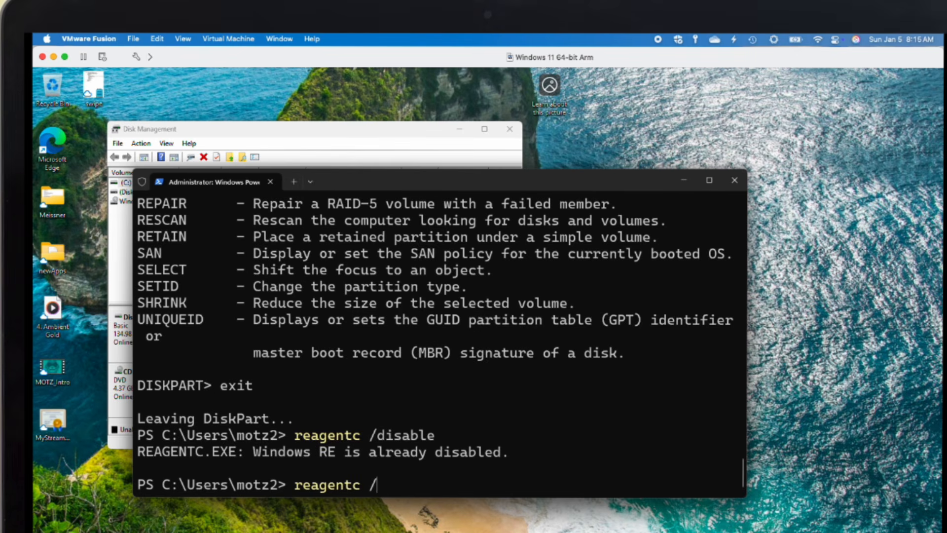
text(enable)
key(Return)
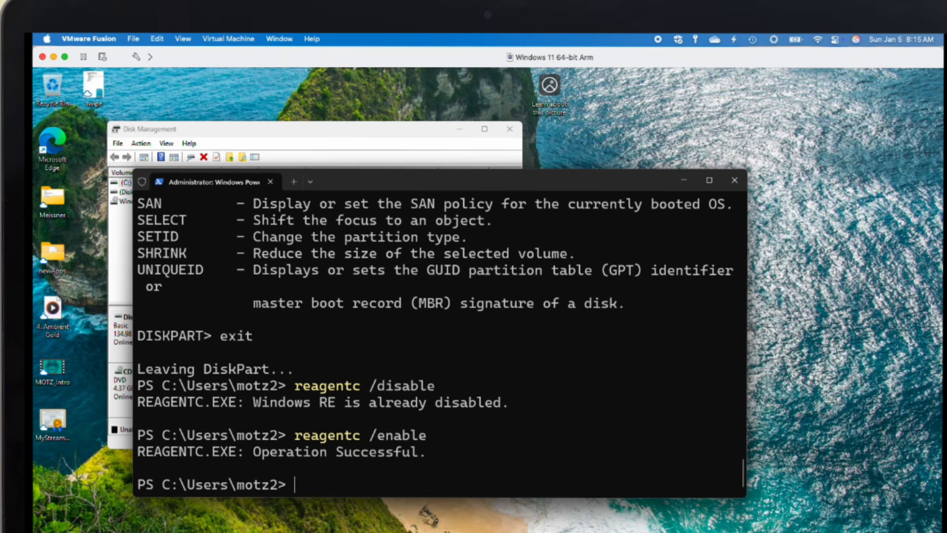
- Extend C: by the full 7787 MB of free space on Disk 0 using the Extend Volume wizard
click(306, 130)
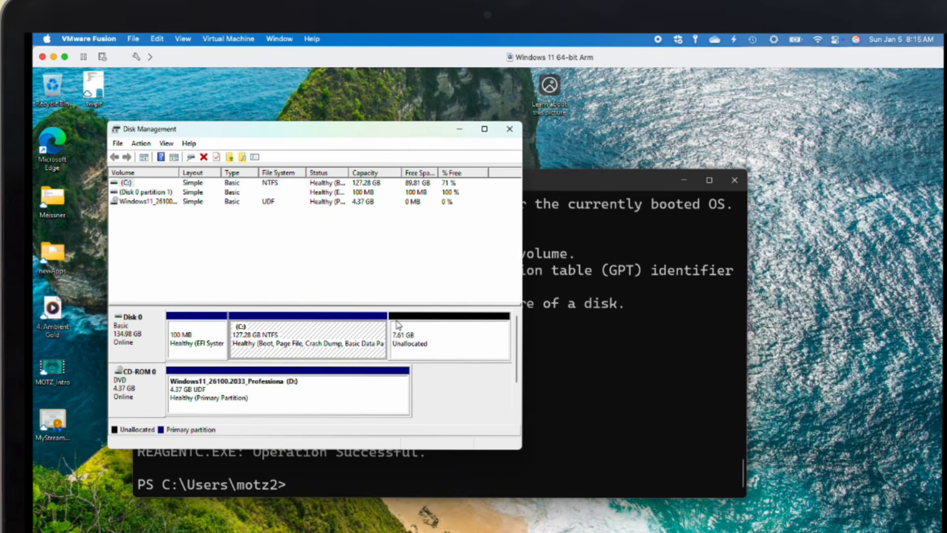
right_click(351, 328)
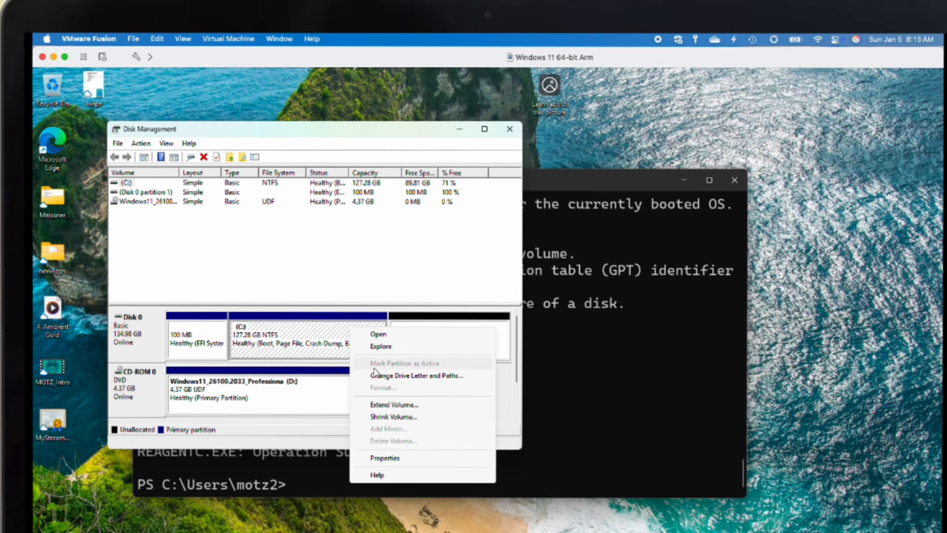
click(392, 405)
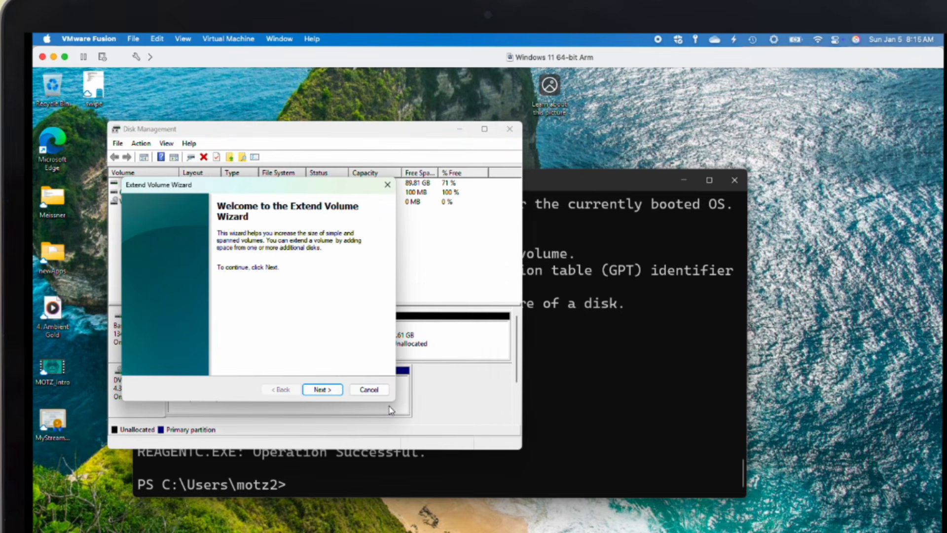
click(329, 389)
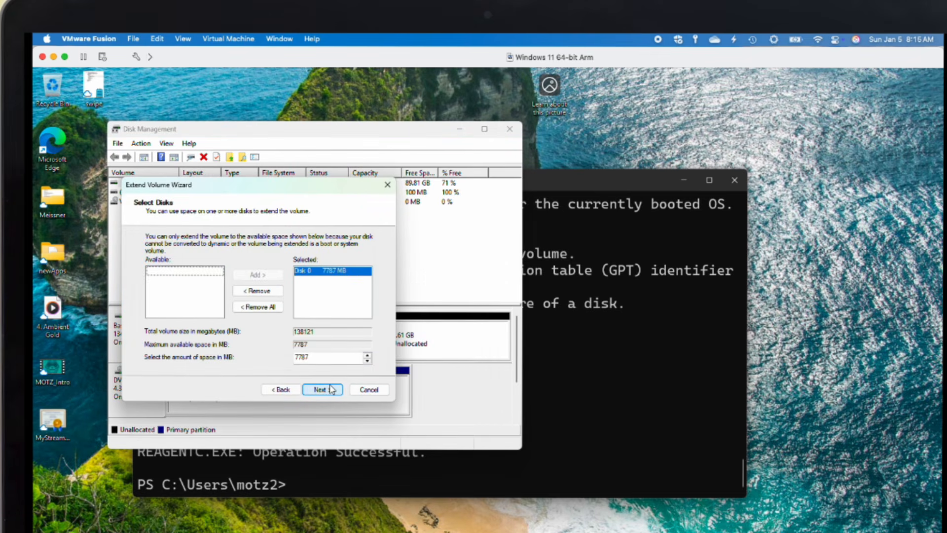
click(343, 272)
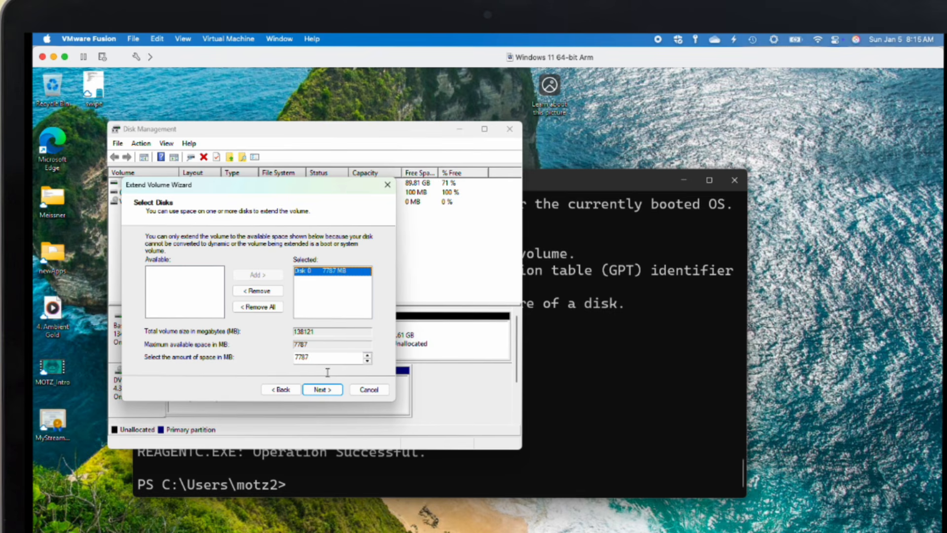
click(329, 393)
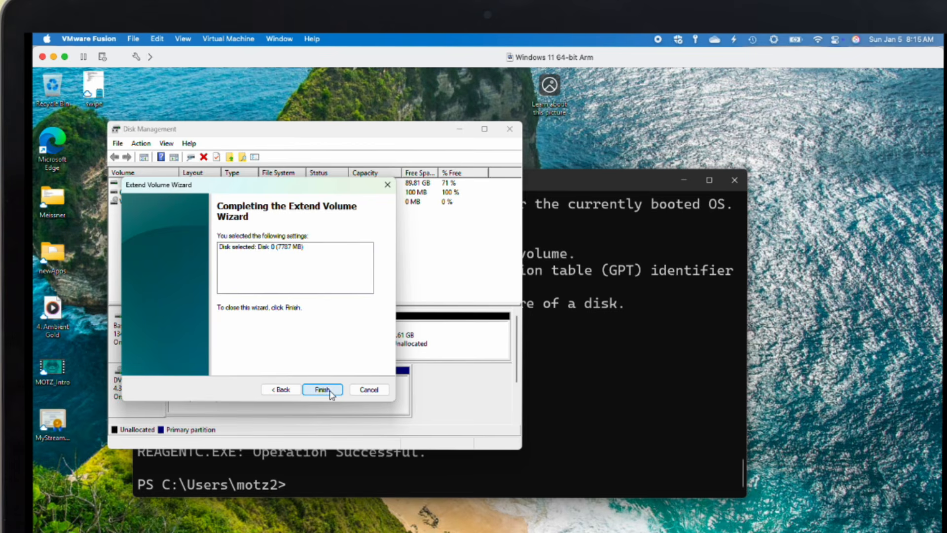
click(323, 389)
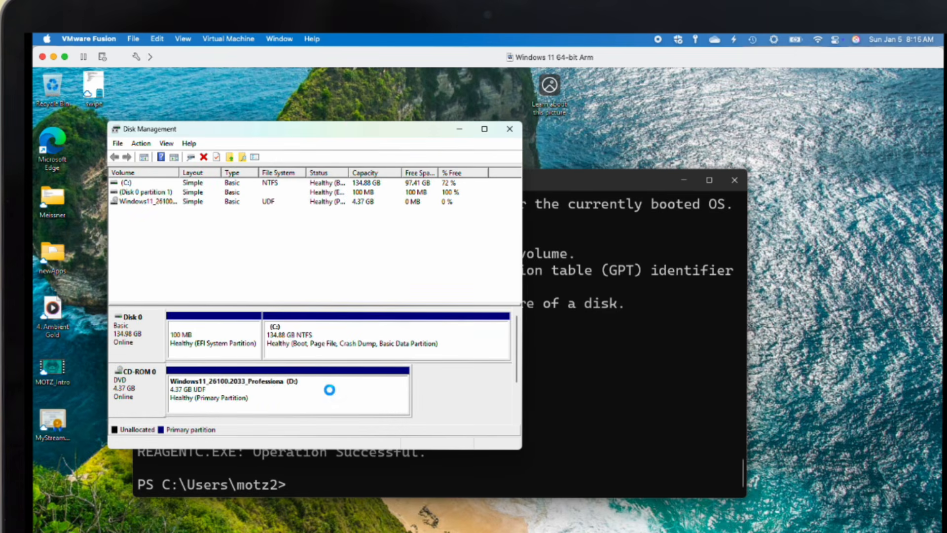